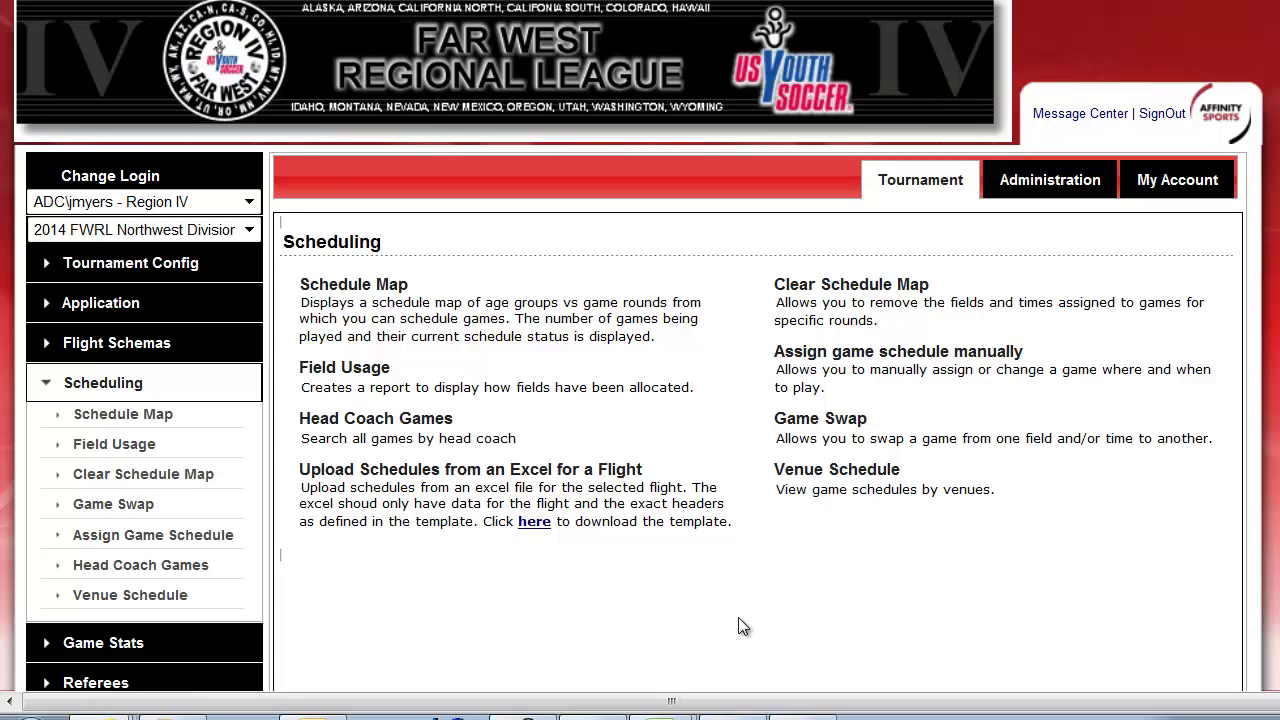
Switch to the FWRL 12-14 (3).xlsx workbook in Excel and clear the selection of the whole B13Joel schedule
click(533, 525)
mouse_move(663, 717)
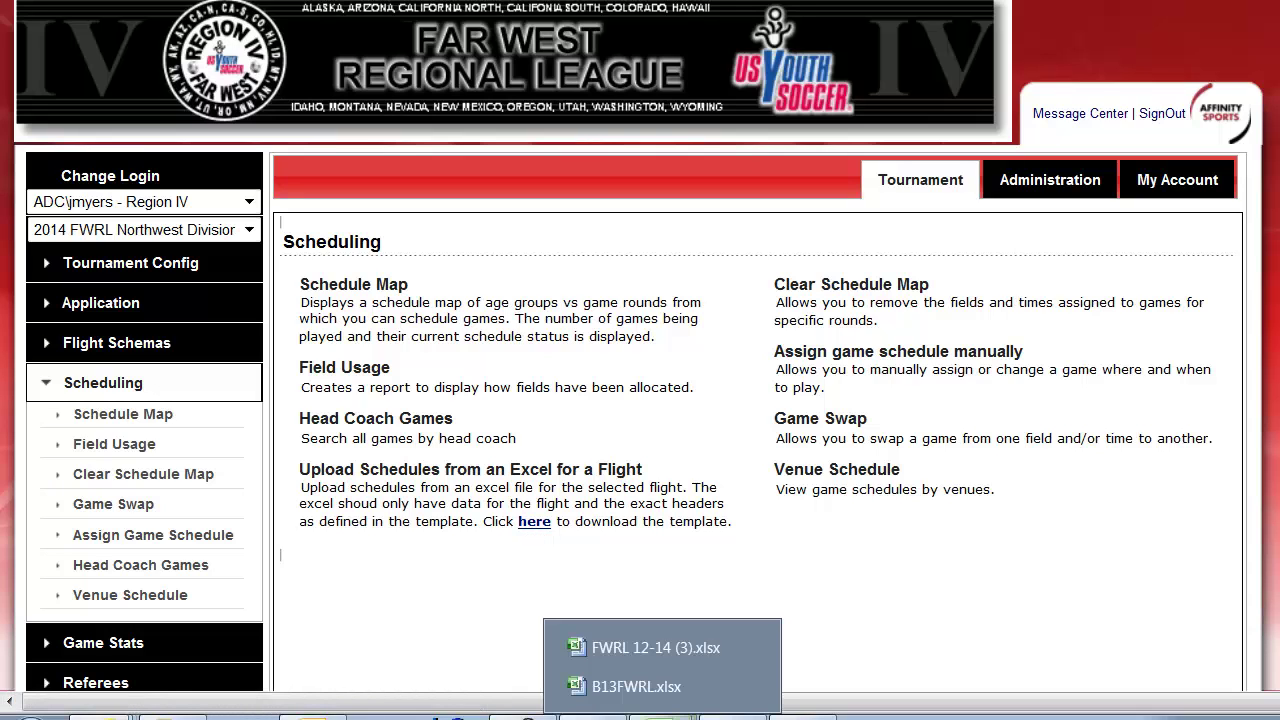
click(624, 646)
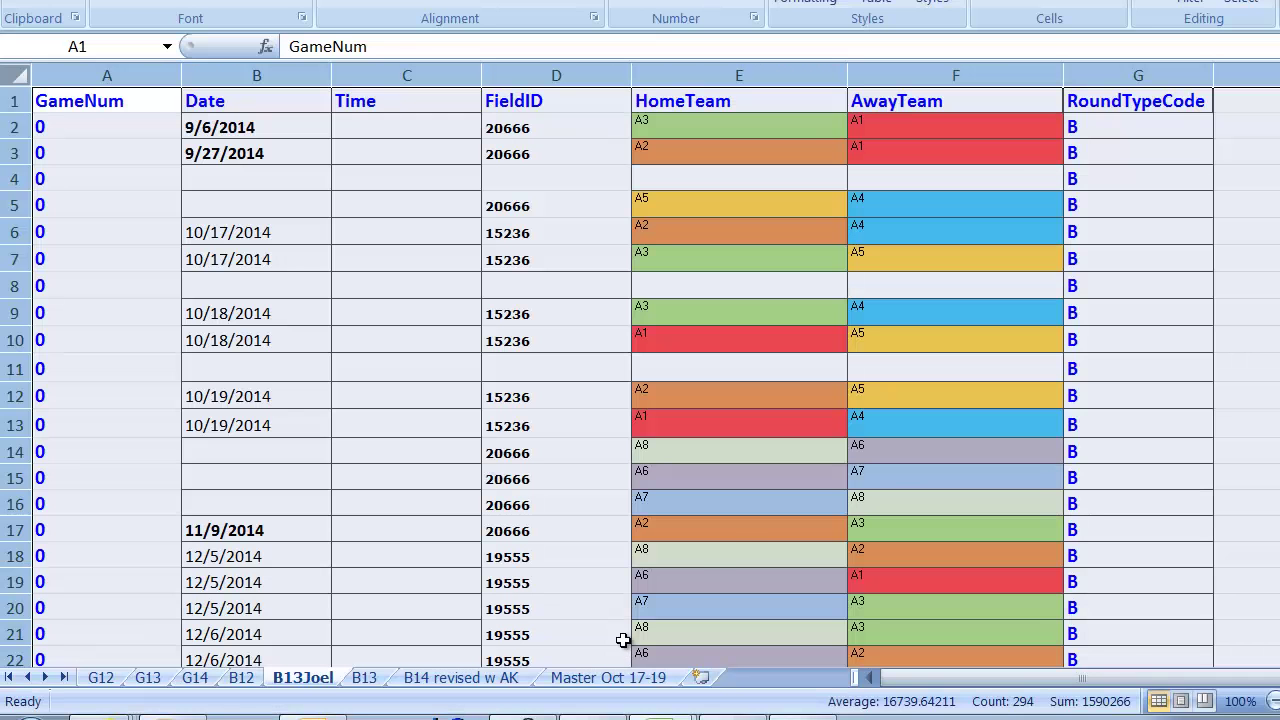
click(748, 546)
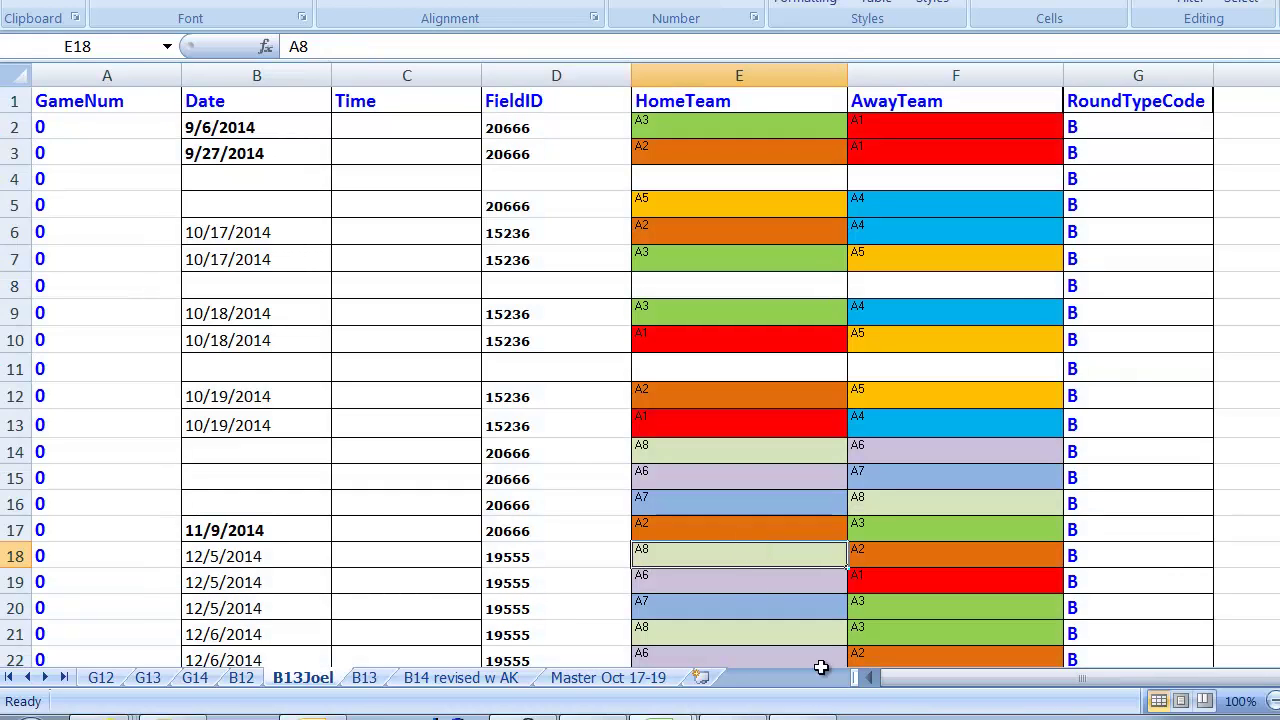
Examine the upload template's column headers on the B13Joel sheet, from GameNum through RoundTypeCode
click(106, 99)
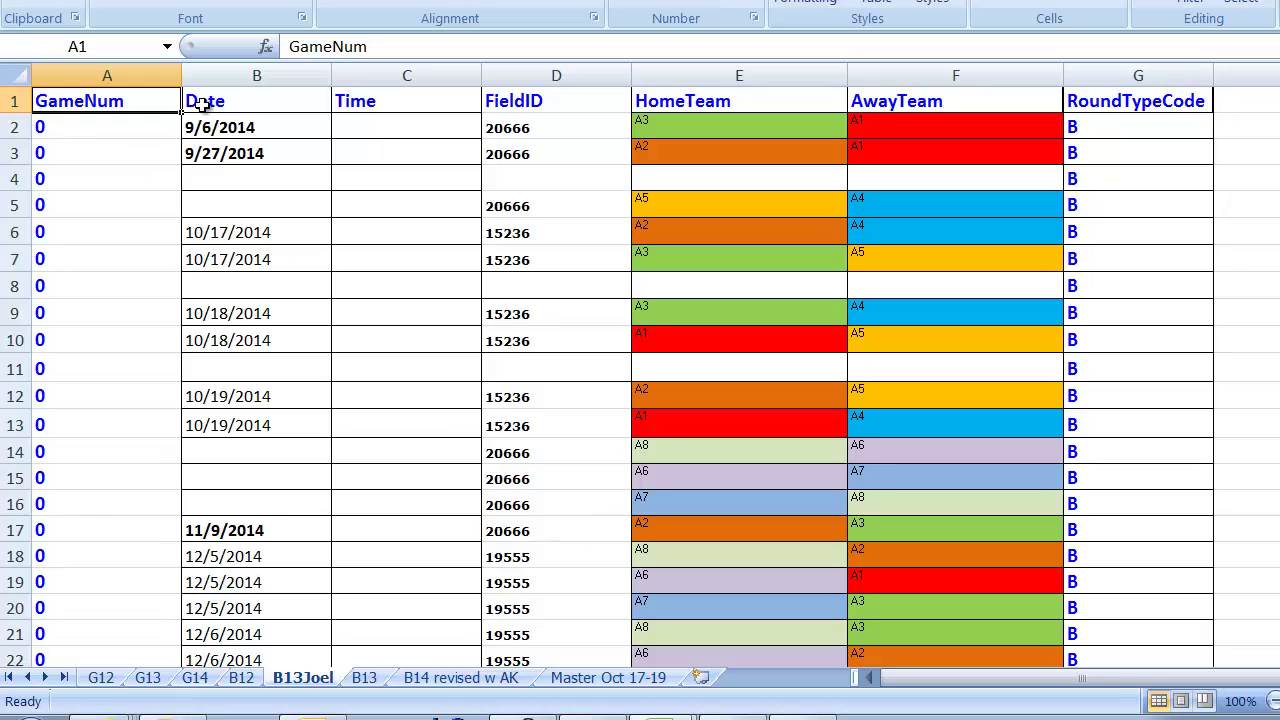
click(318, 106)
click(408, 99)
click(521, 104)
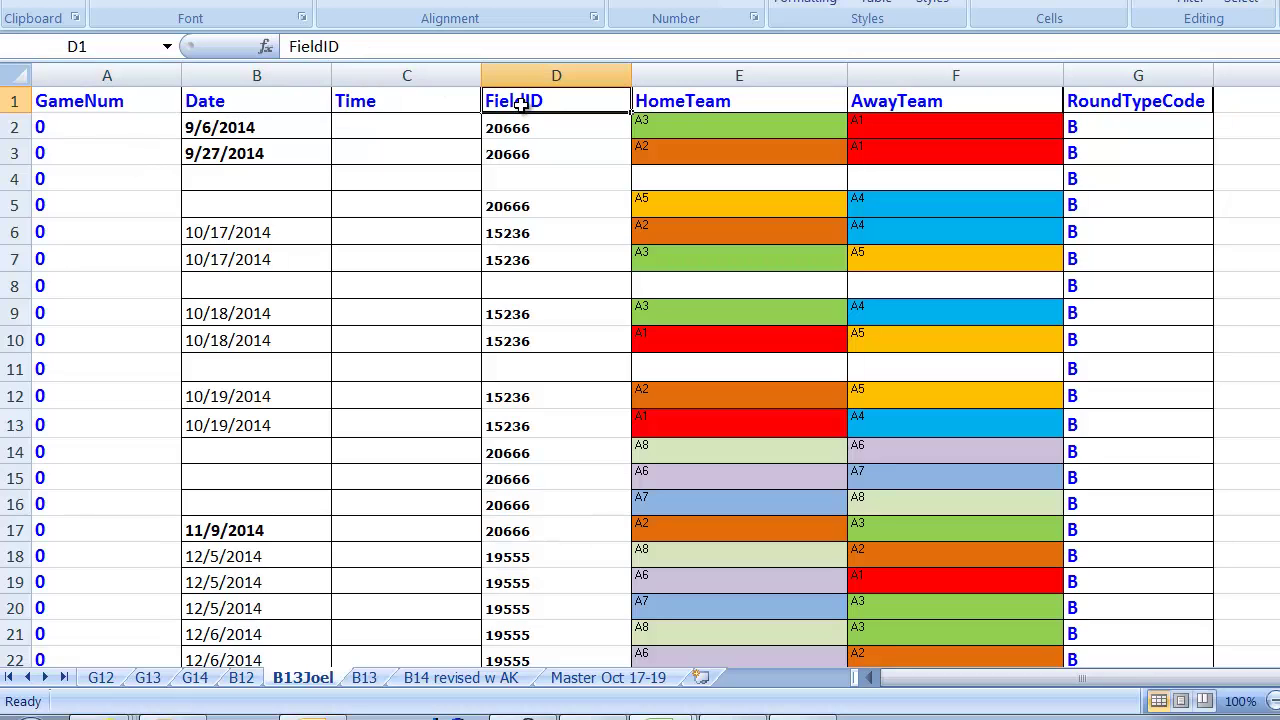
click(682, 100)
click(905, 110)
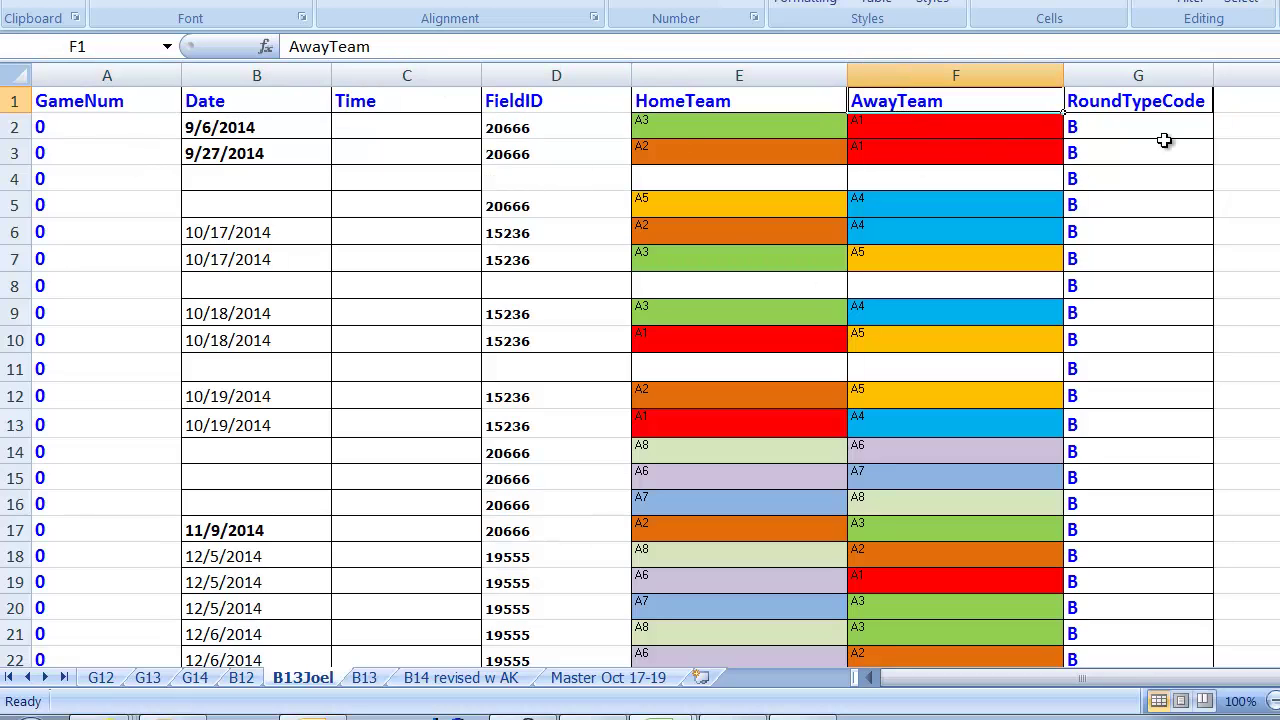
click(1150, 110)
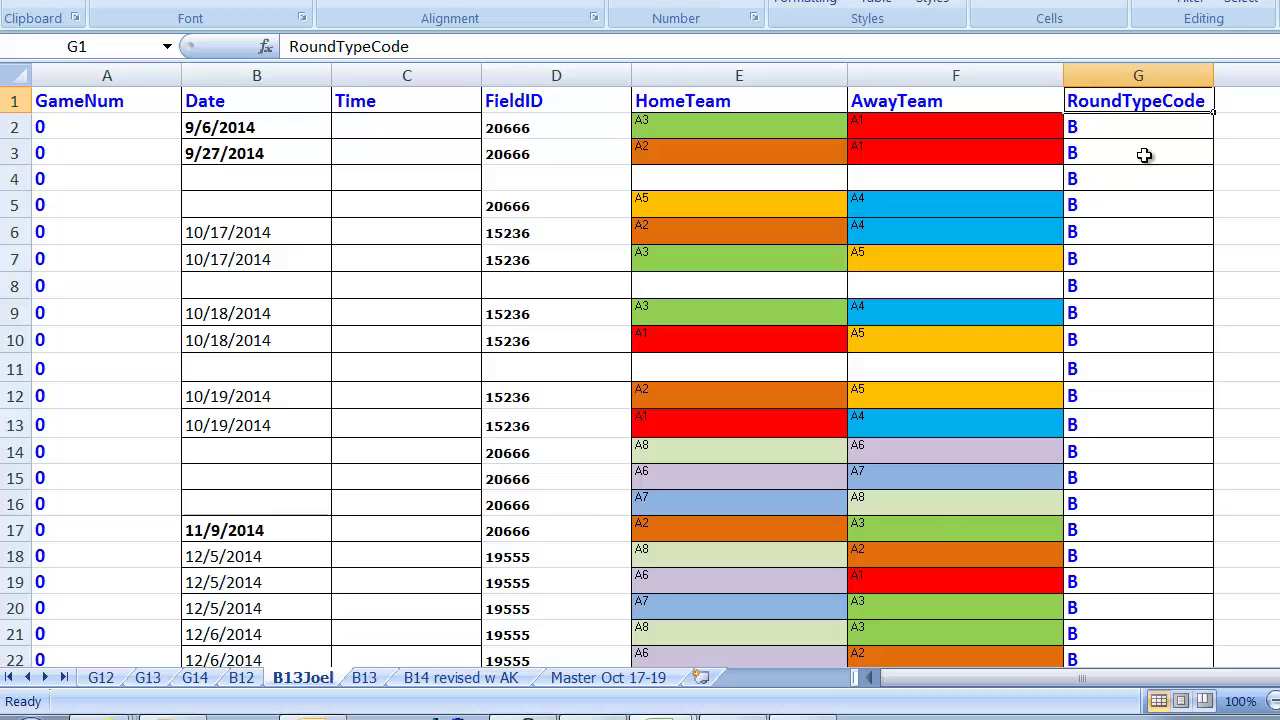
On the B13 sheet, enter 0 as the first GameNum and fill it down the column to row 40
click(364, 678)
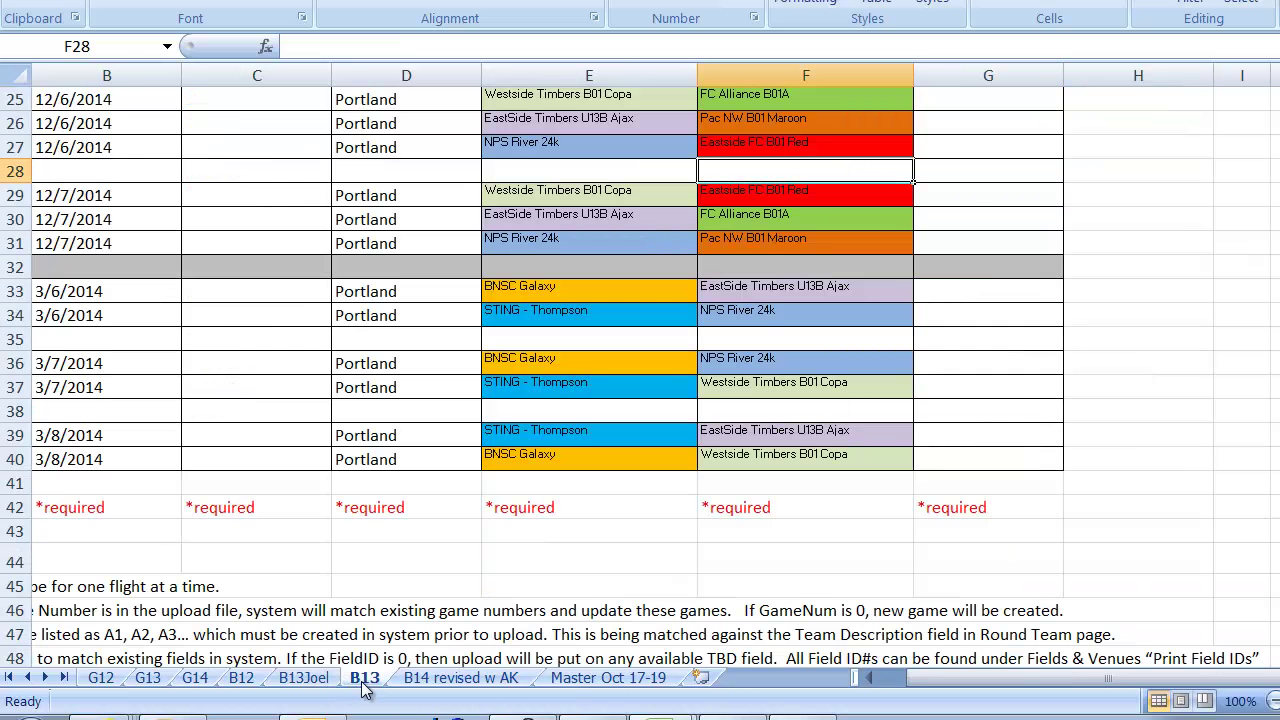
scroll(364, 690, up, 8)
drag(950, 679, 906, 679)
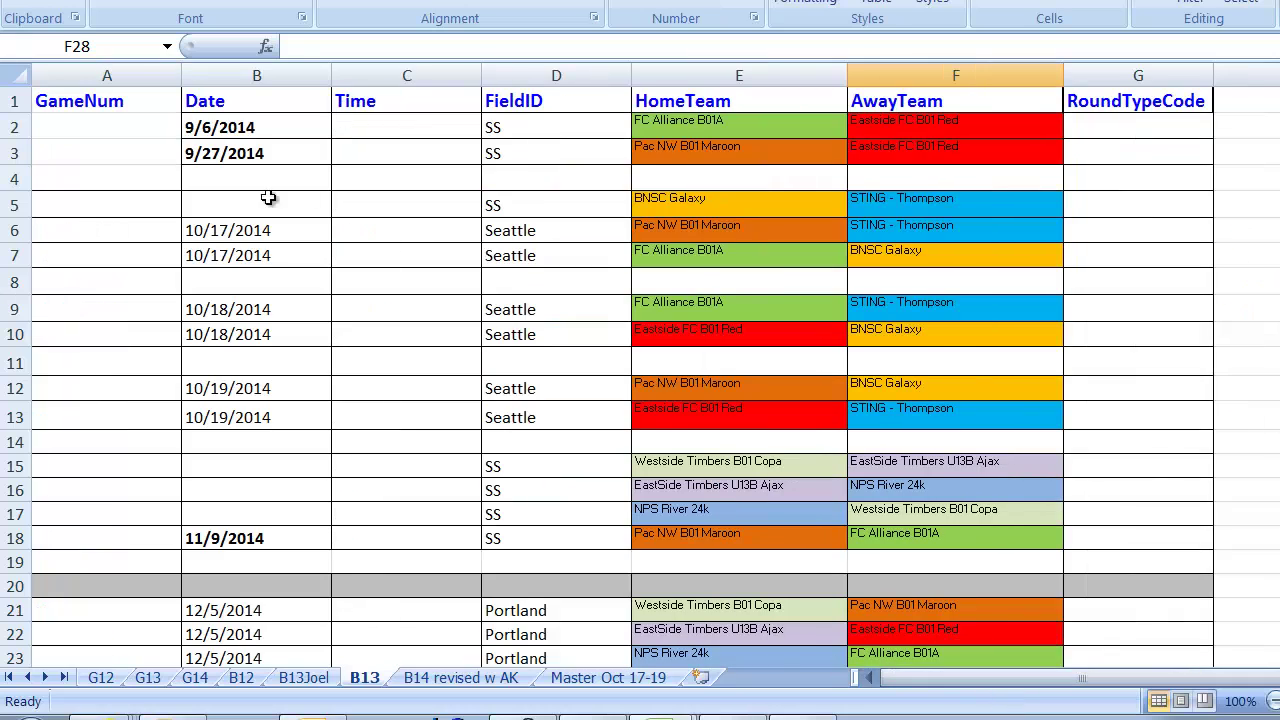
click(76, 123)
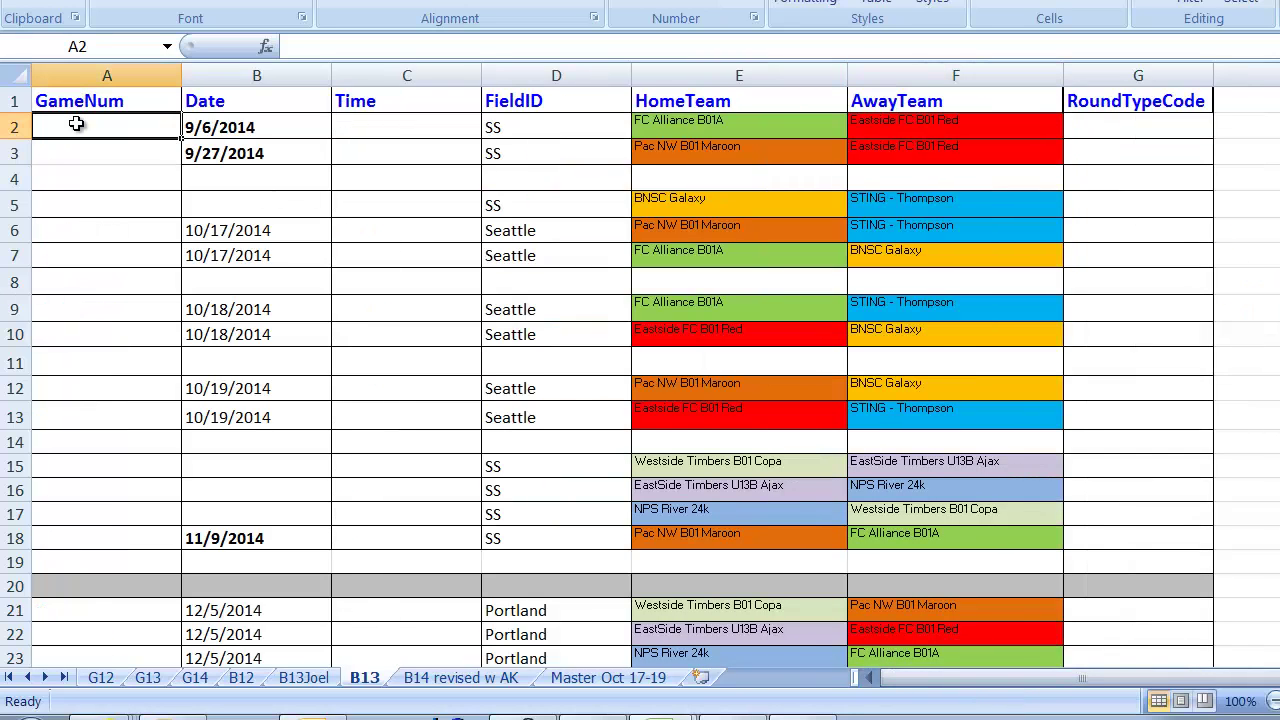
text(0)
click(100, 215)
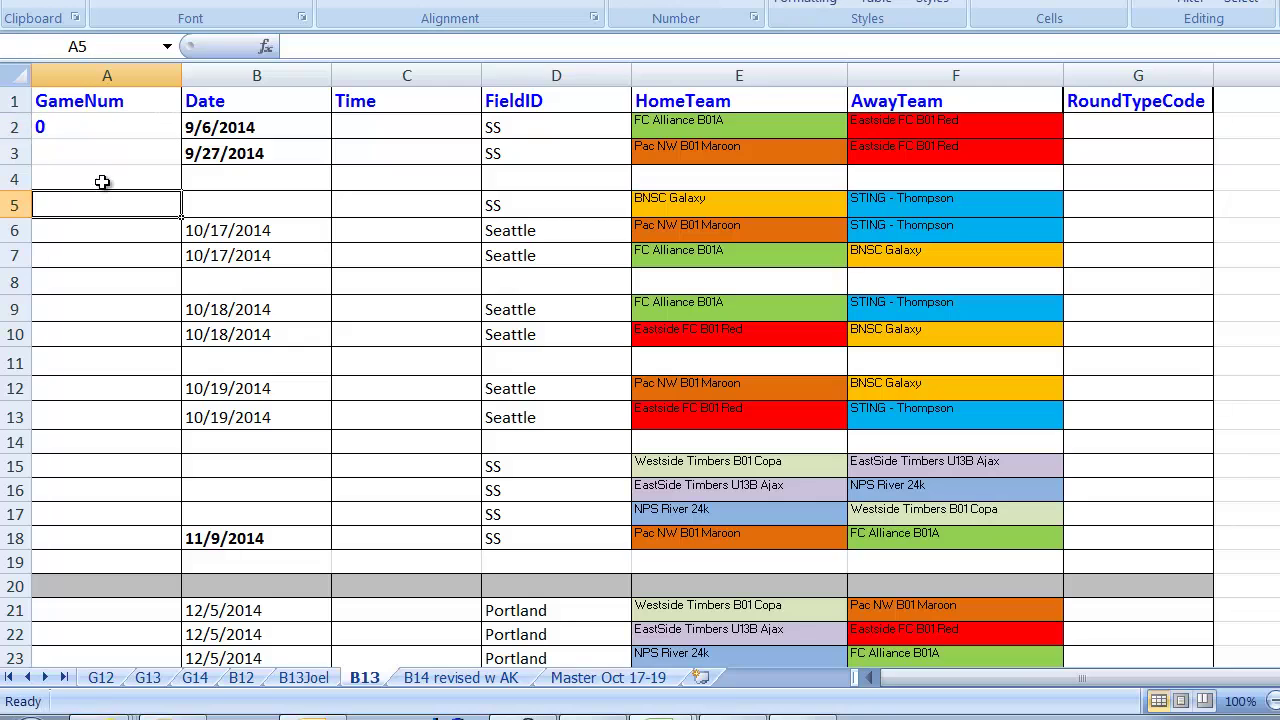
click(96, 130)
drag(181, 139, 177, 606)
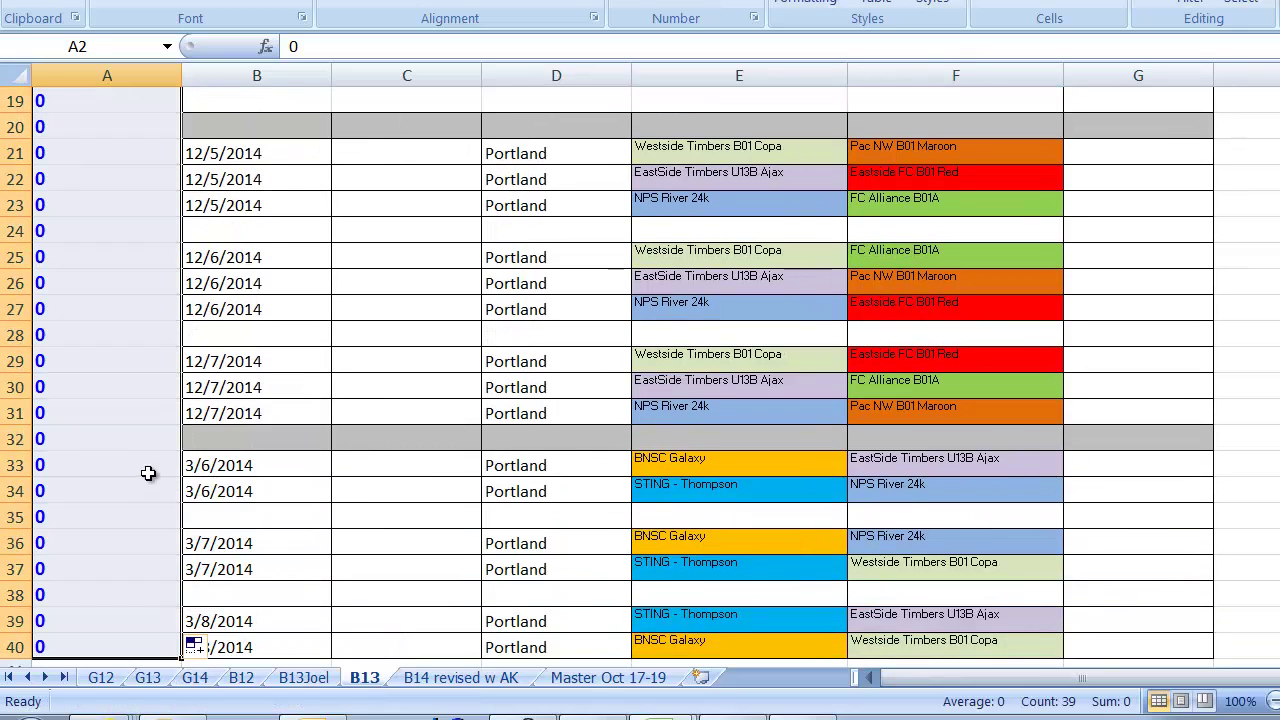
click(149, 472)
scroll(149, 470, up, 6)
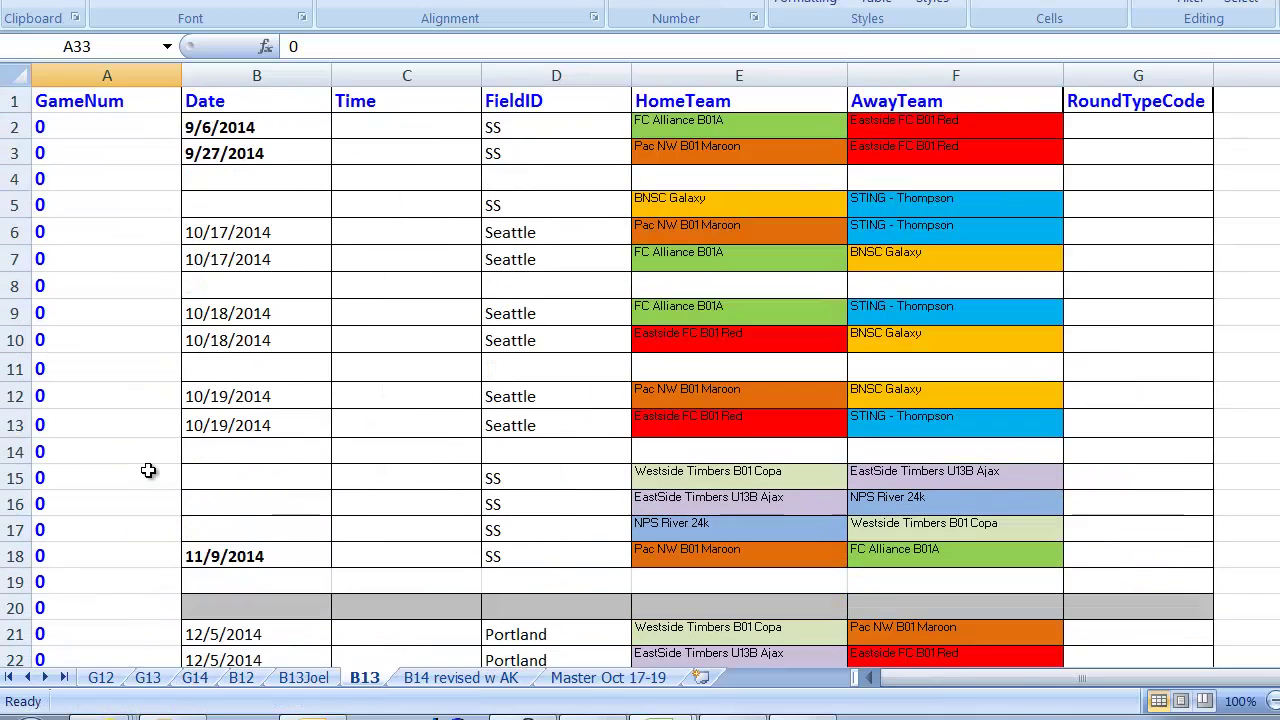
Enter 1:00 PM as the time of the 9/6/2014 game in the first schedule row
click(245, 129)
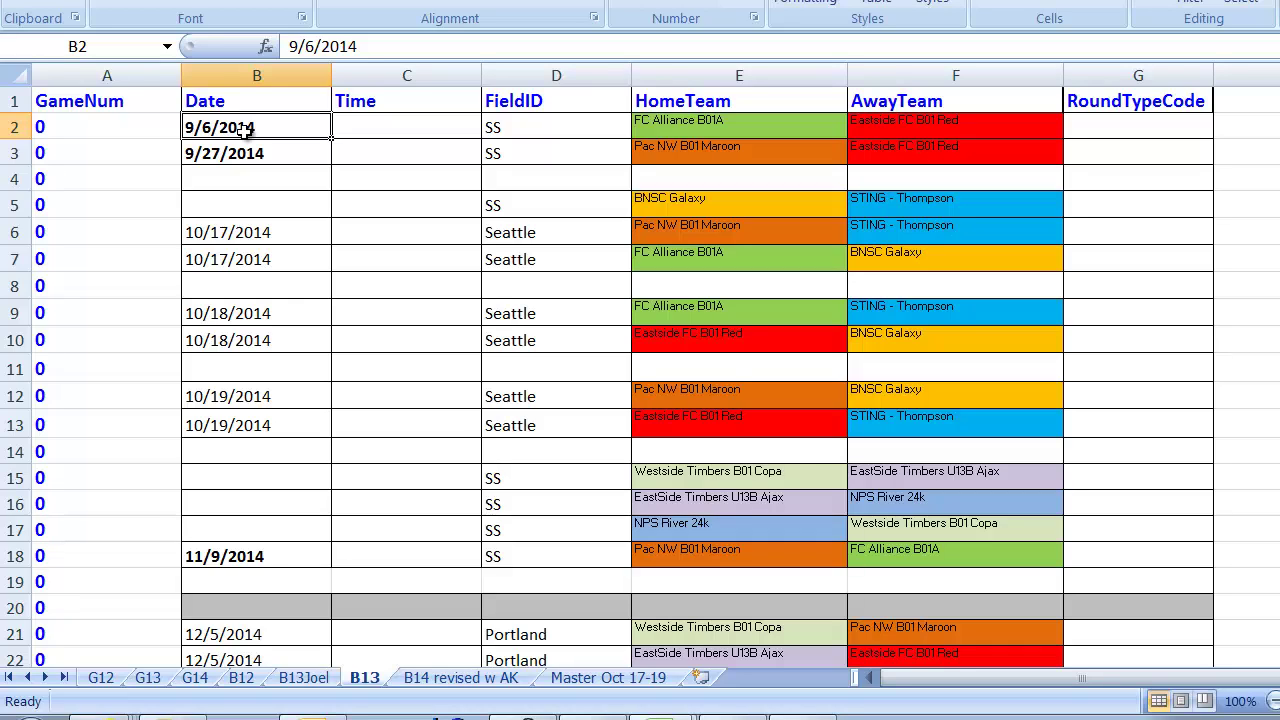
click(404, 130)
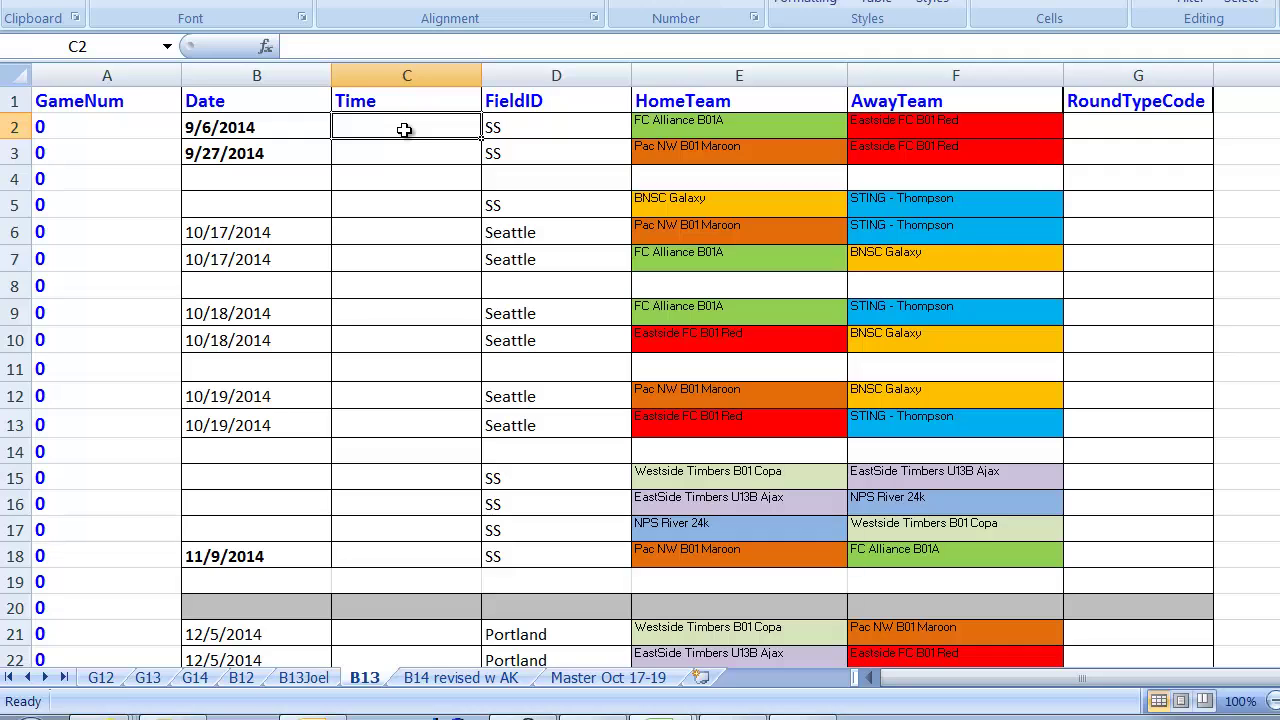
text(1:00 PM)
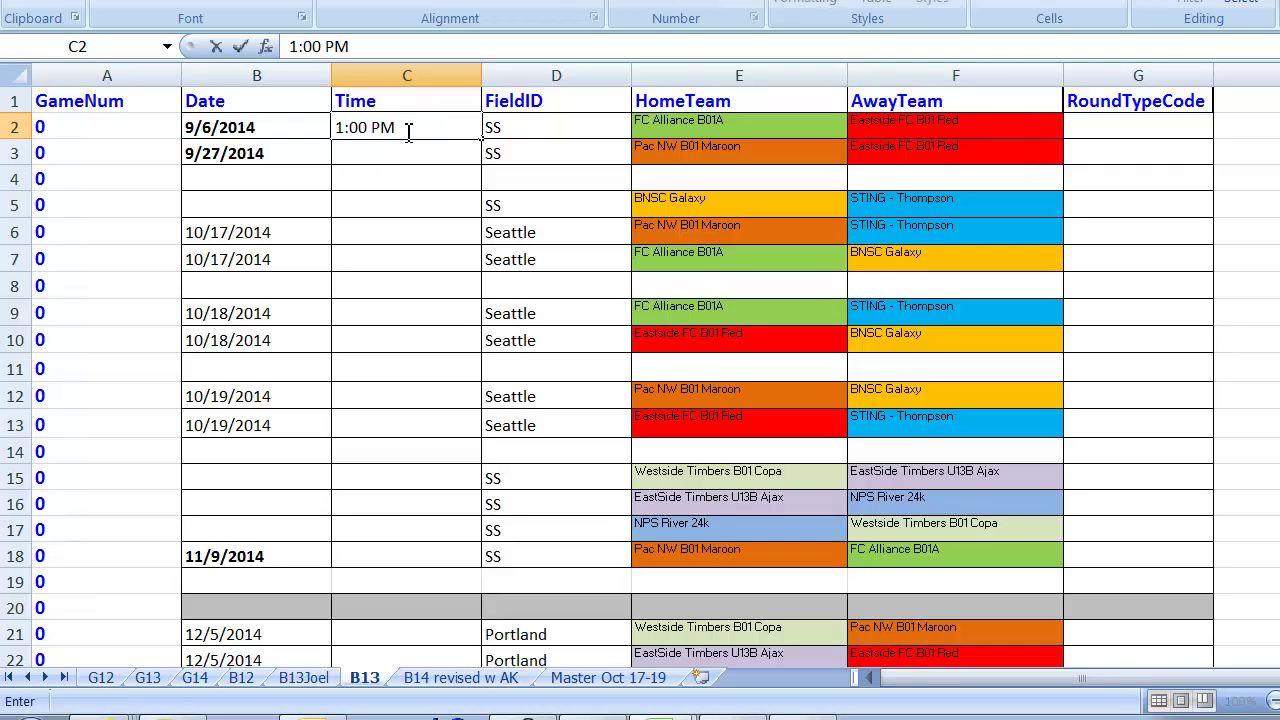
click(394, 237)
Examine the first game's field and team entries, the RoundTypeCode column, the notes below the schedule, and the team list in K6:K13
click(519, 135)
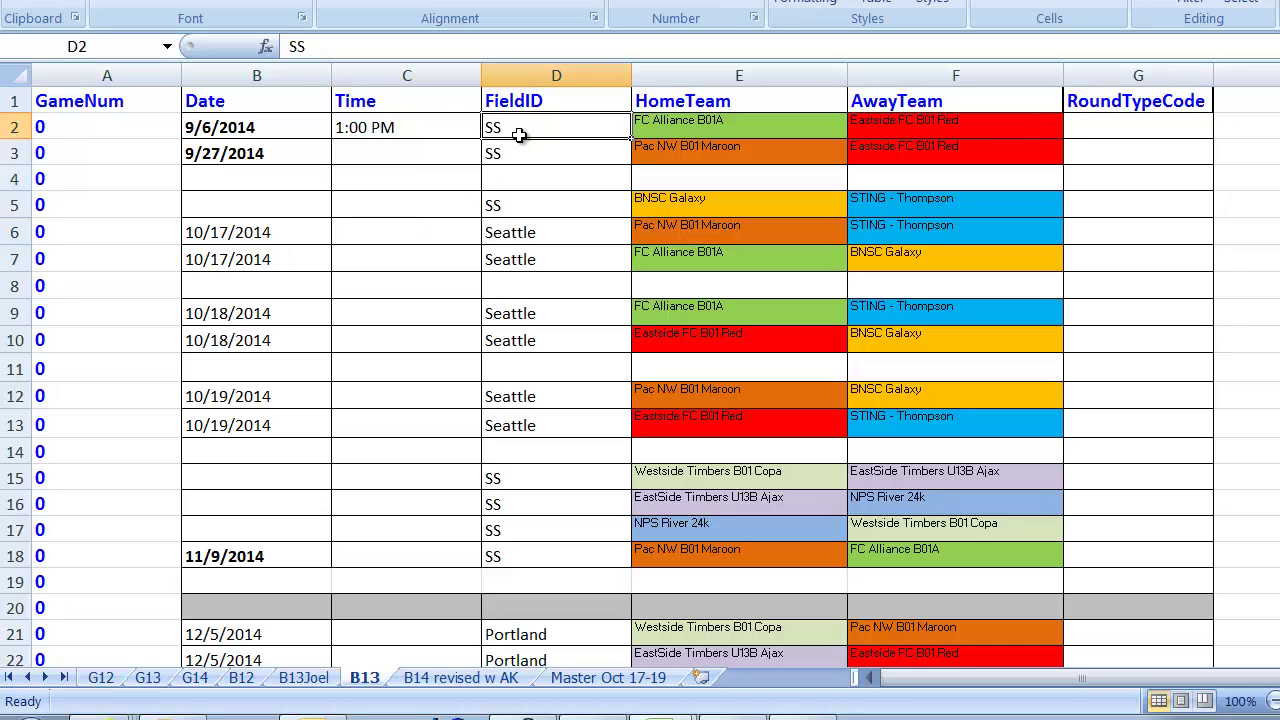
click(662, 124)
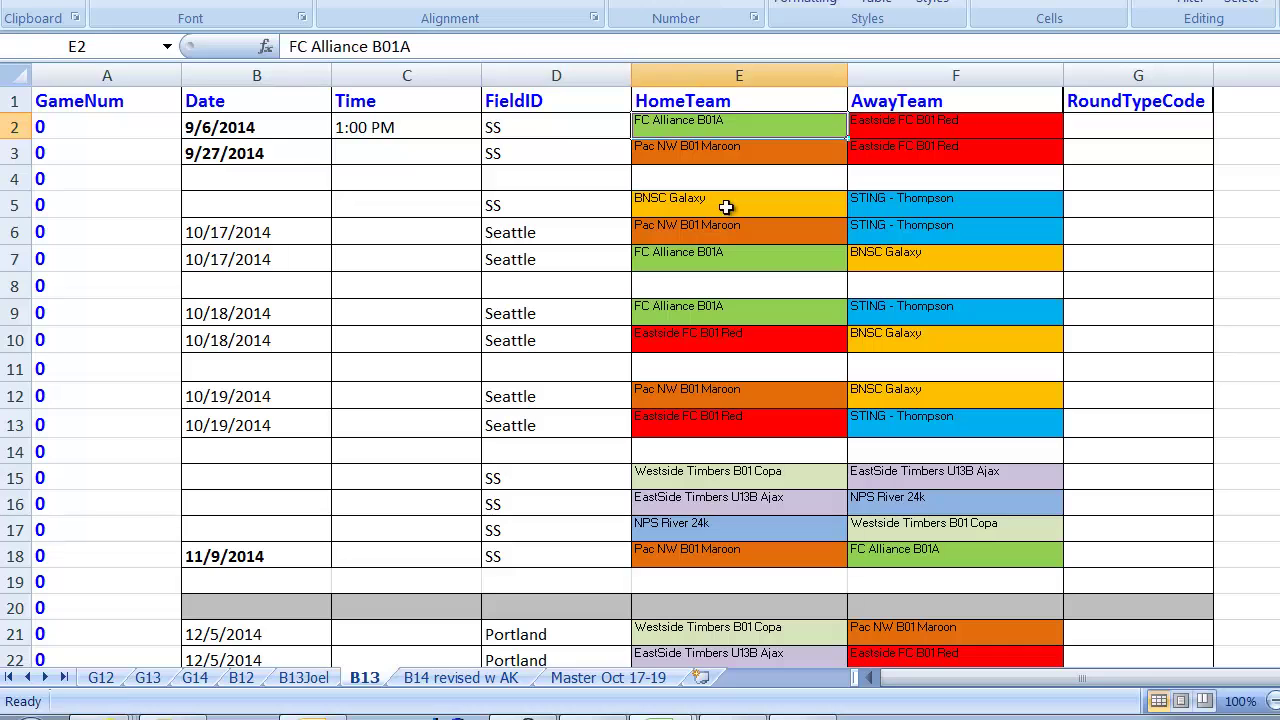
click(906, 129)
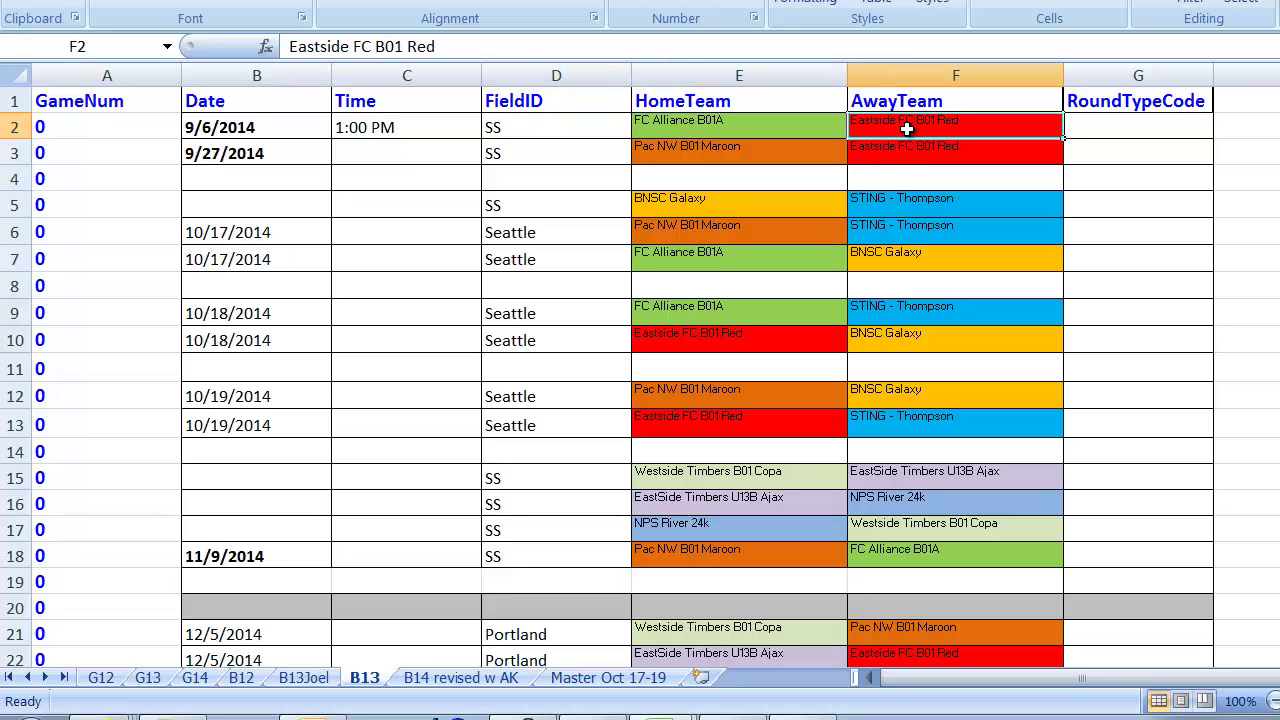
click(1183, 243)
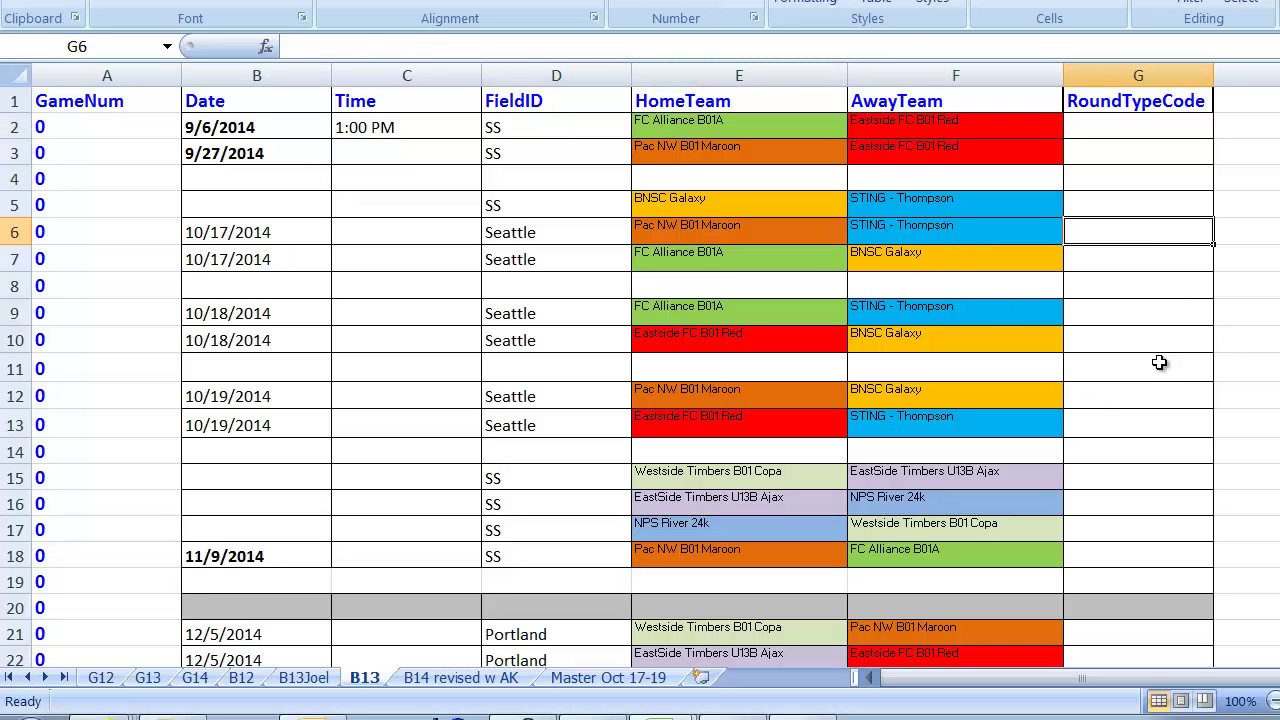
scroll(1158, 362, down, 3)
scroll(1150, 350, up, 3)
scroll(1161, 396, down, 11)
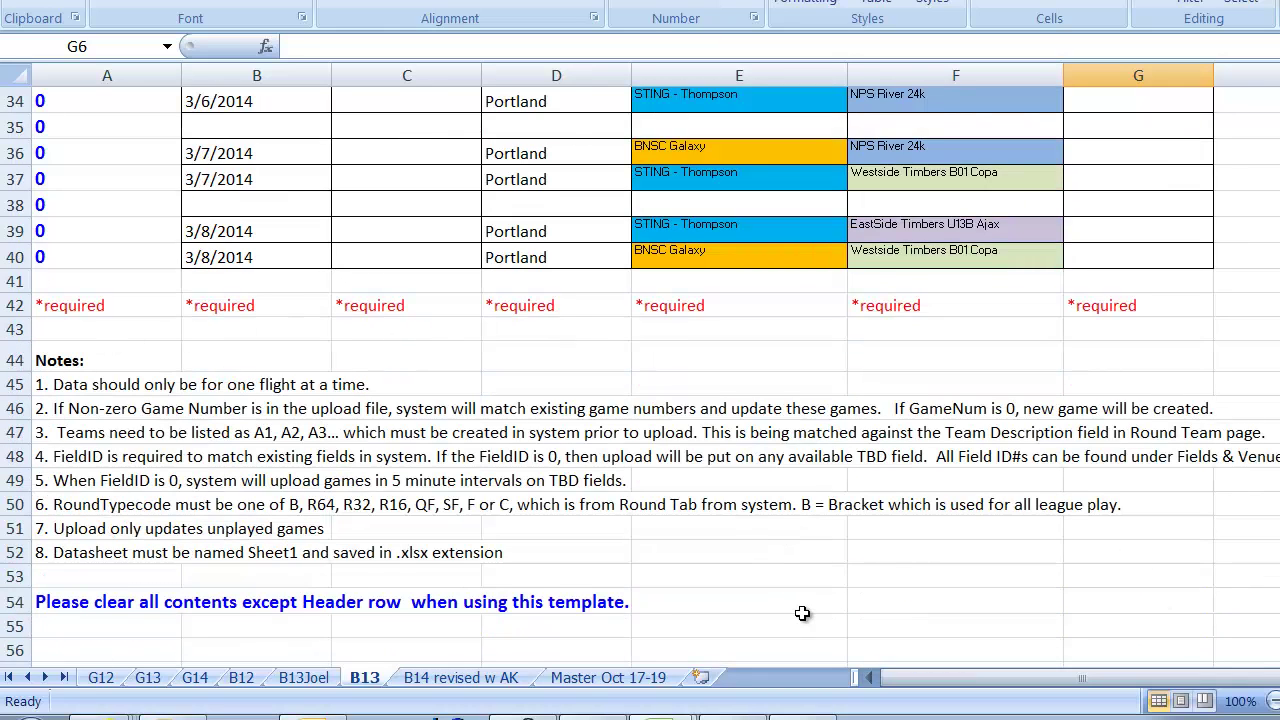
scroll(802, 613, up, 11)
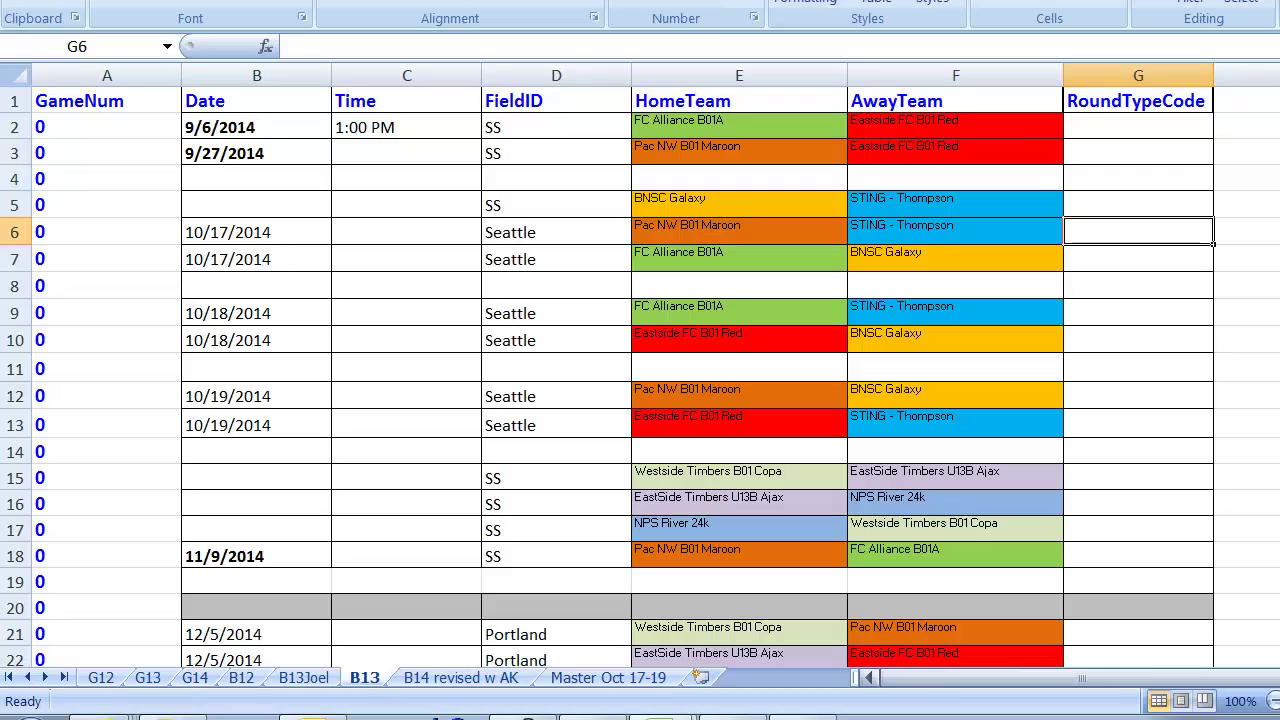
scroll(640, 380, right, 1)
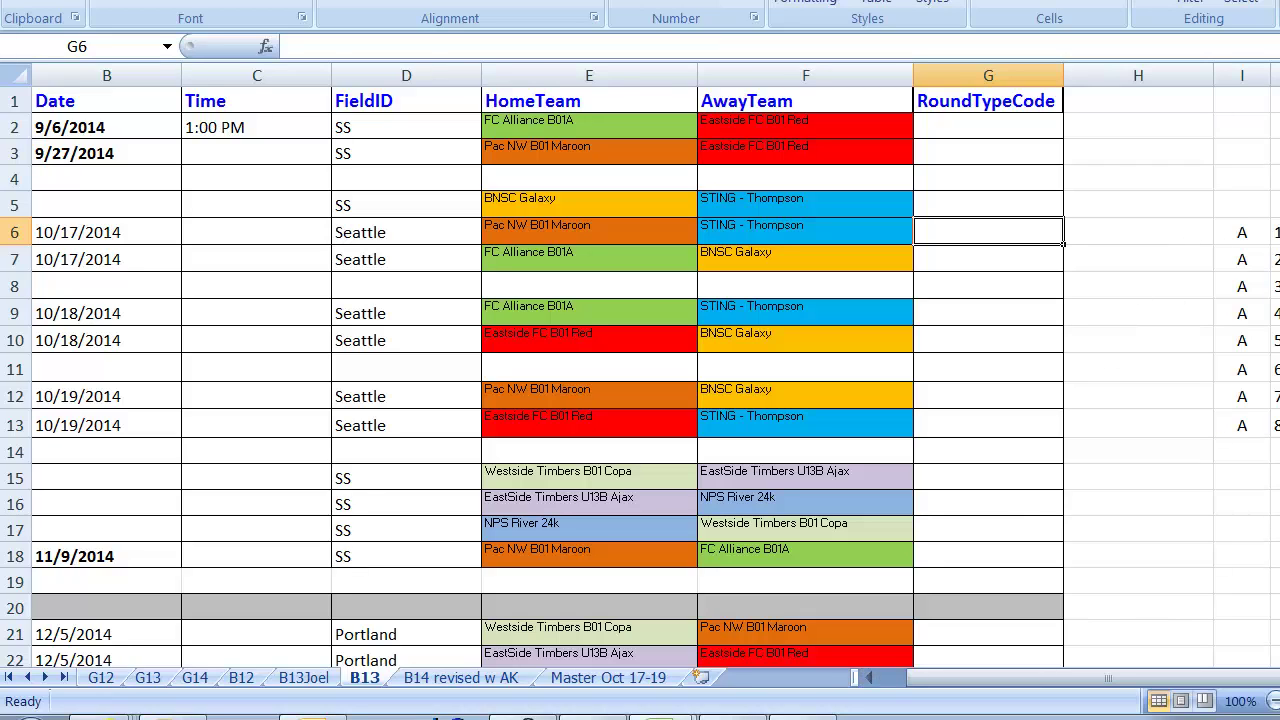
drag(1279, 232, 1279, 430)
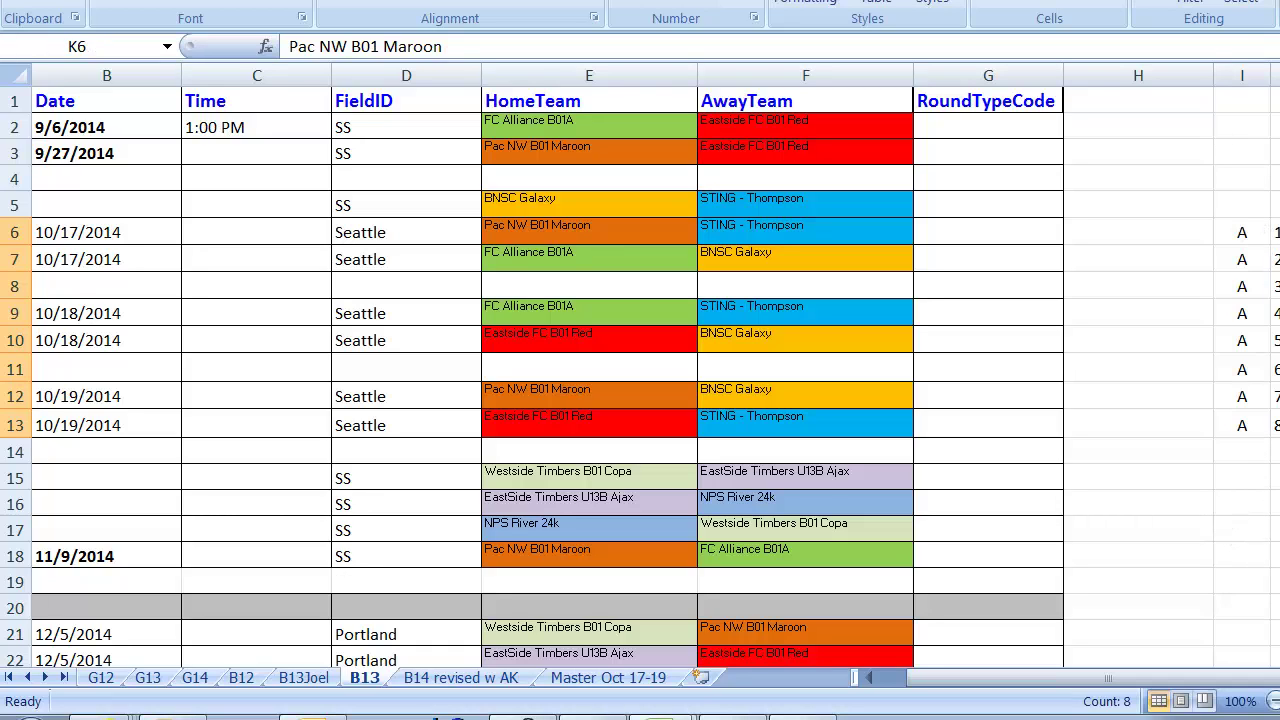
Switch to the league website in the browser and open Bracket Play for the Boys Under 13 play group
drag(626, 0, 1279, 58)
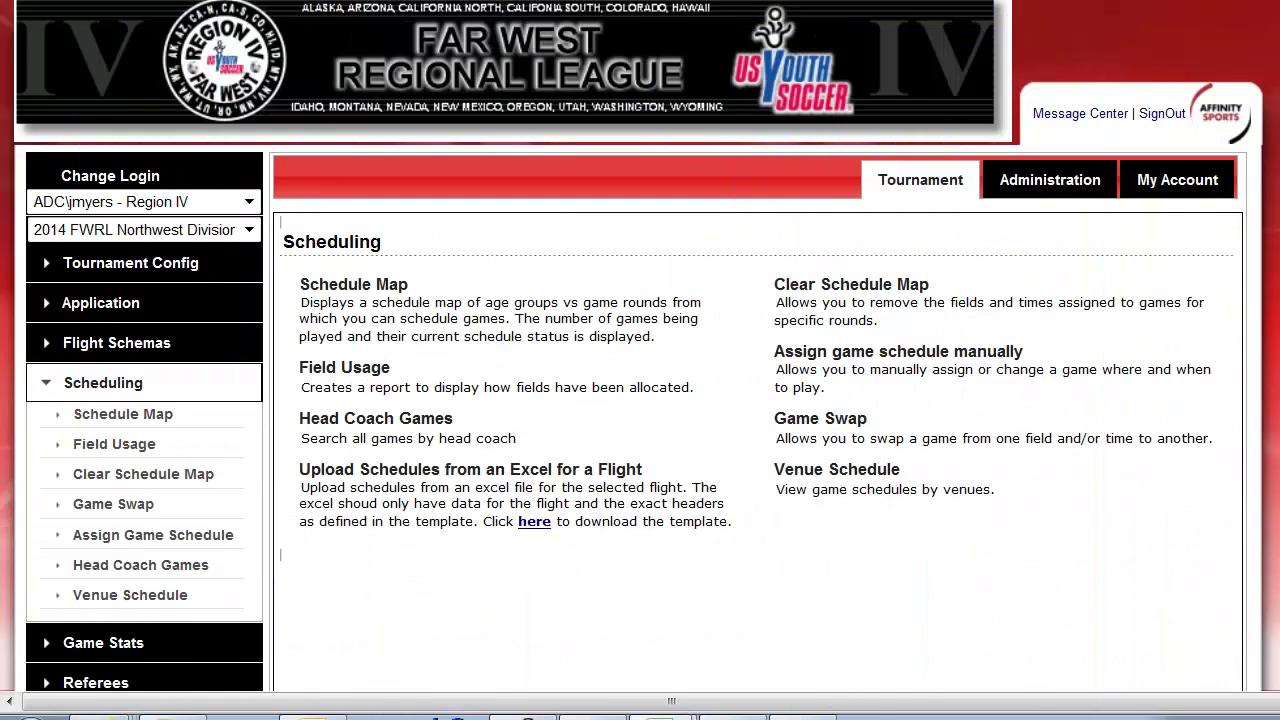
click(97, 352)
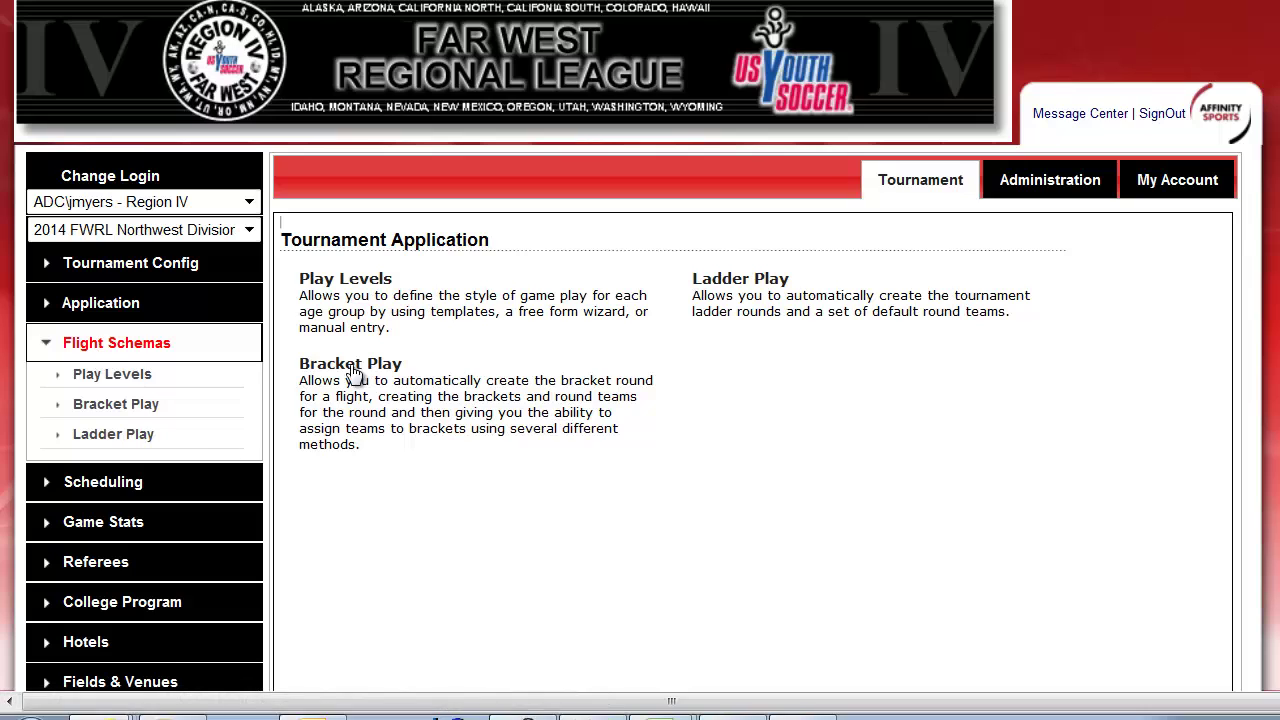
click(358, 368)
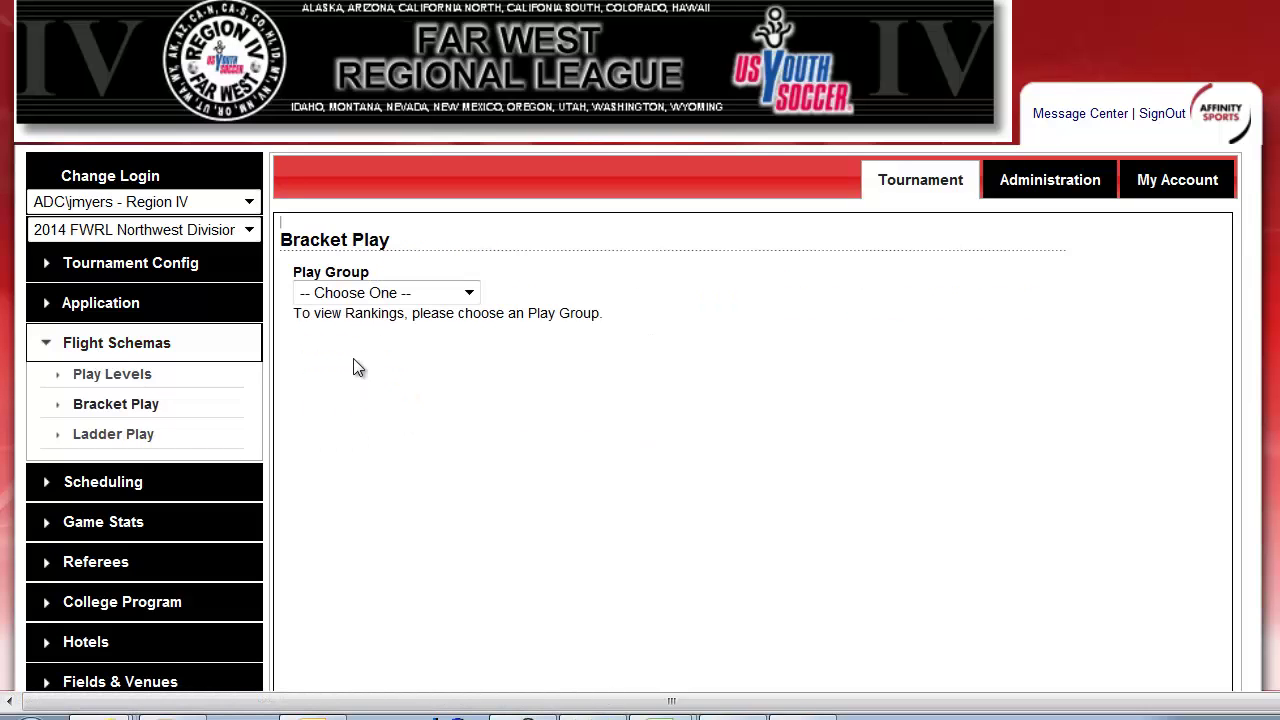
click(395, 293)
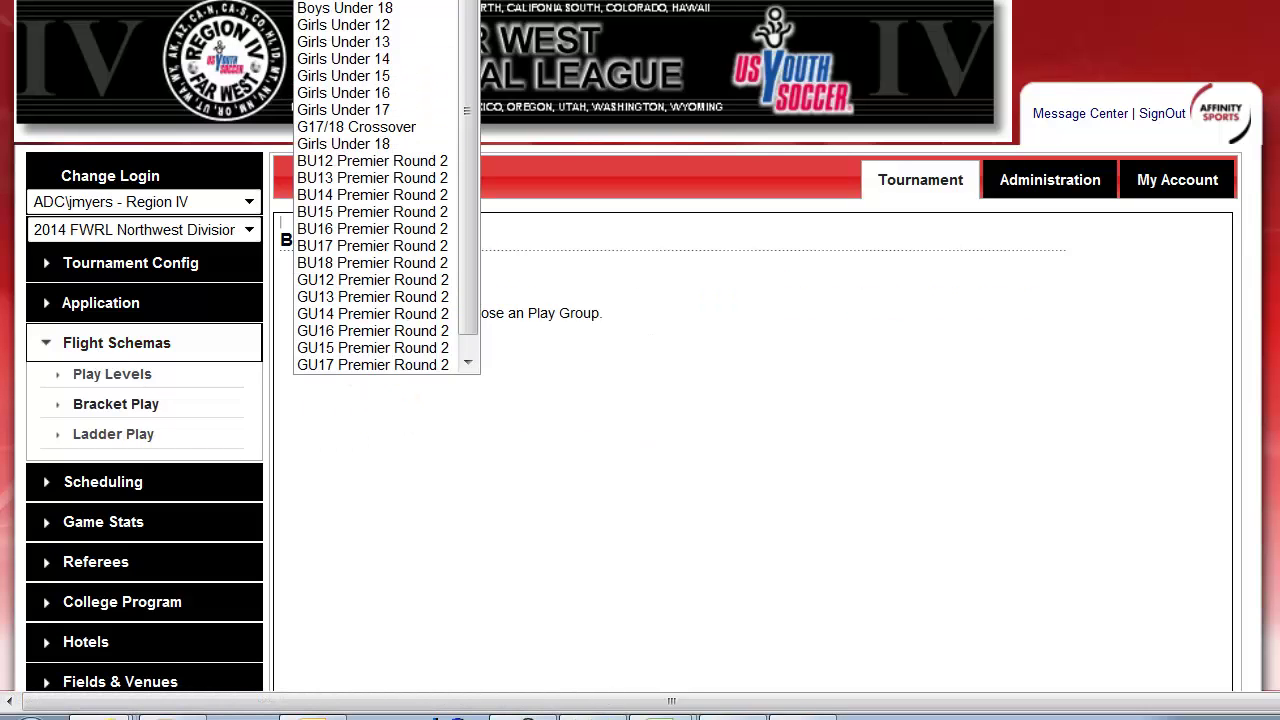
click(345, 1)
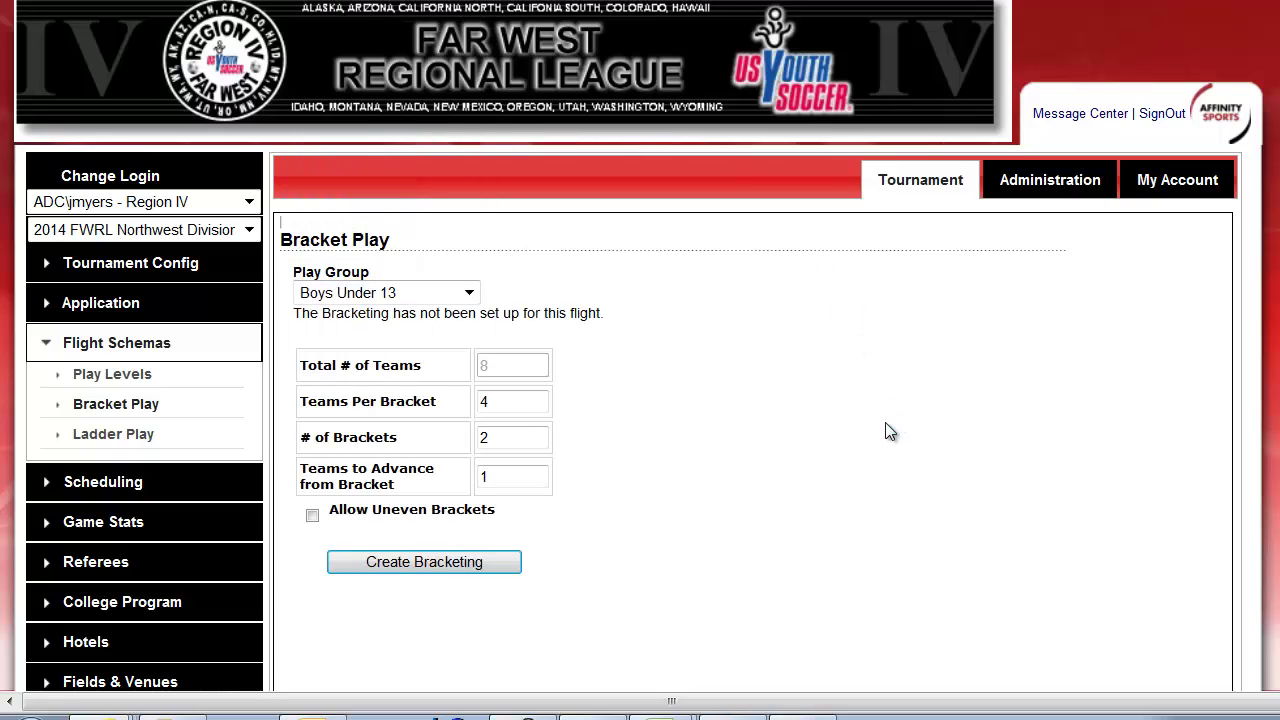
Create the Boys Under 13 bracketing with 8 teams per bracket, 1 bracket and 0 teams to advance
double_click(484, 401)
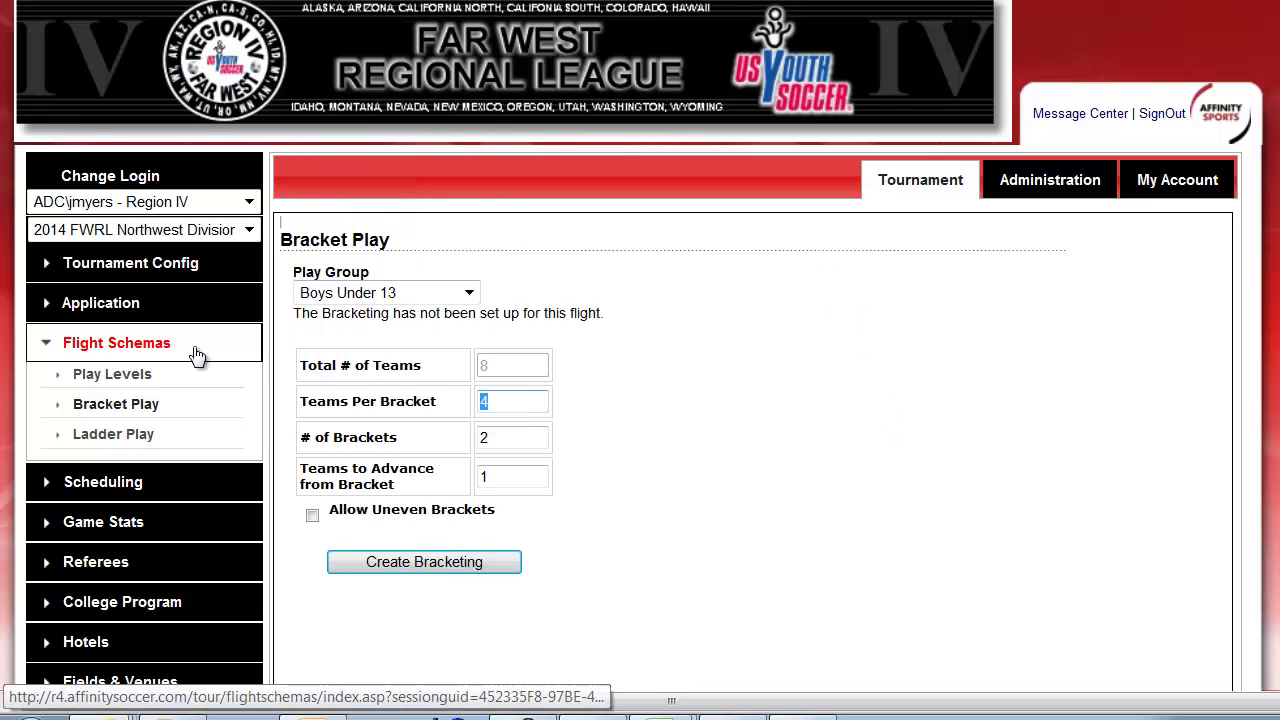
click(500, 430)
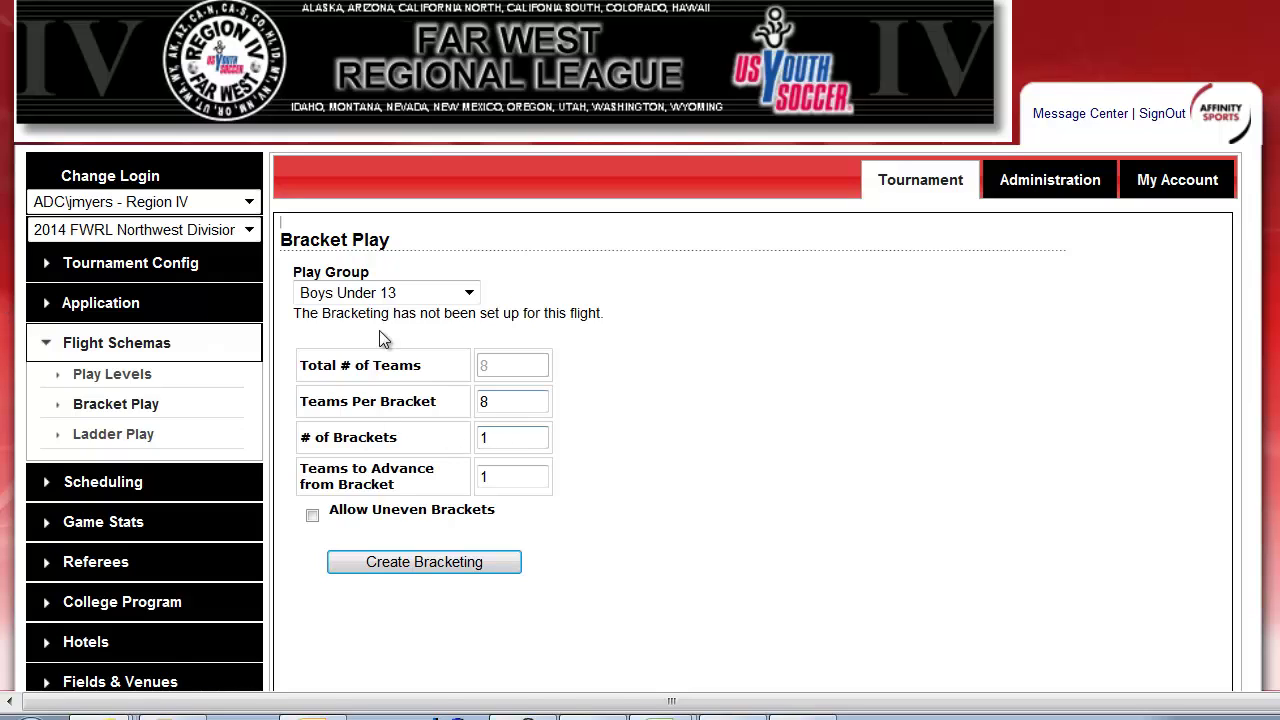
key(Tab)
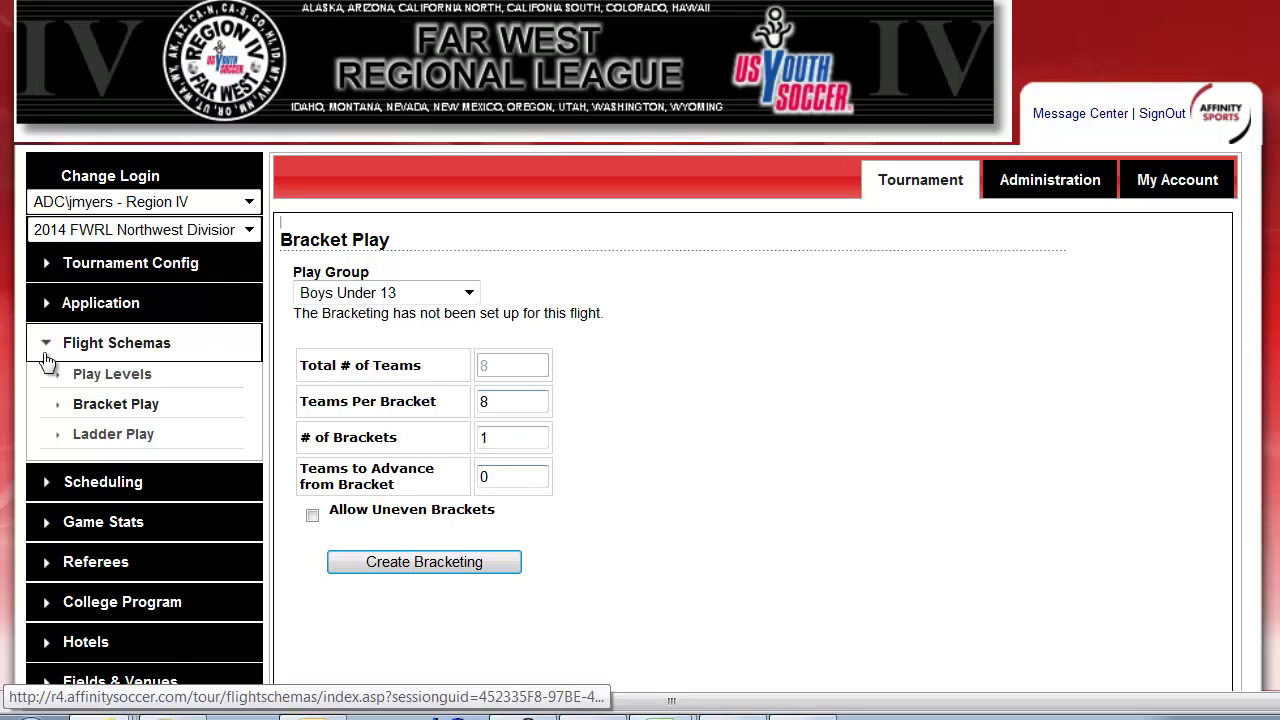
click(432, 562)
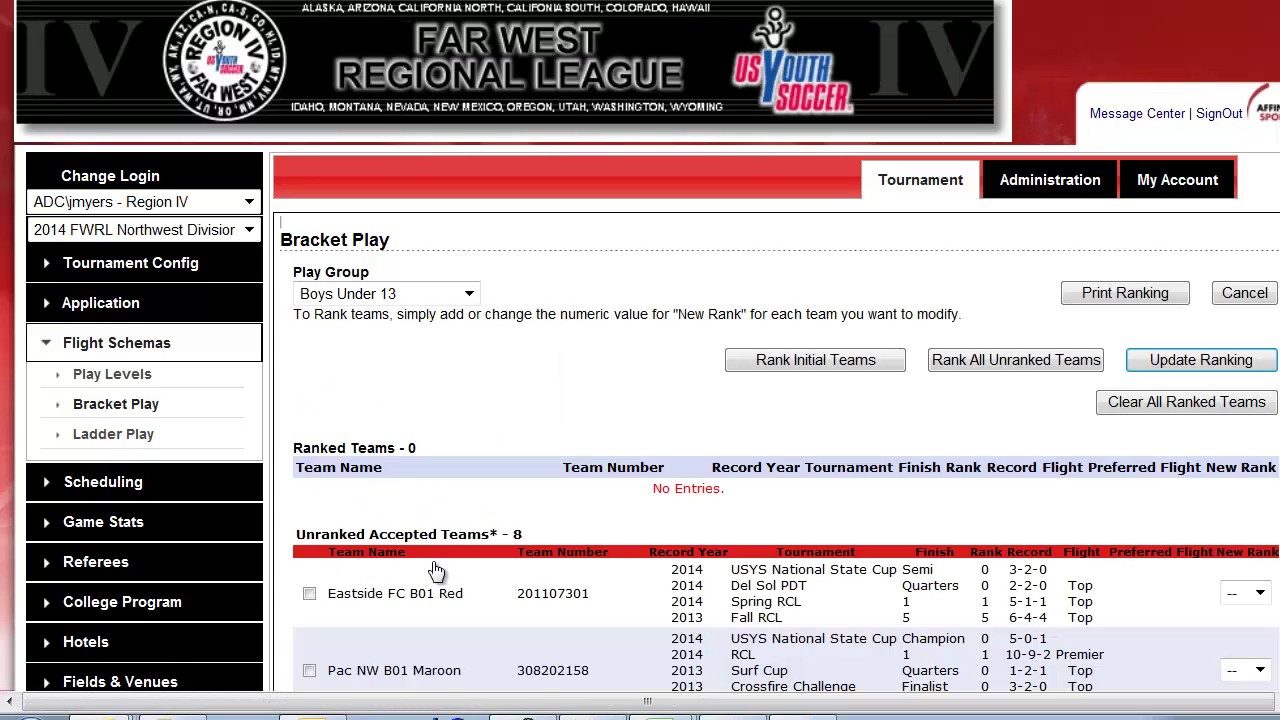
Open the Boys Under 13 play level and bring up the round teams of its bracket
click(108, 380)
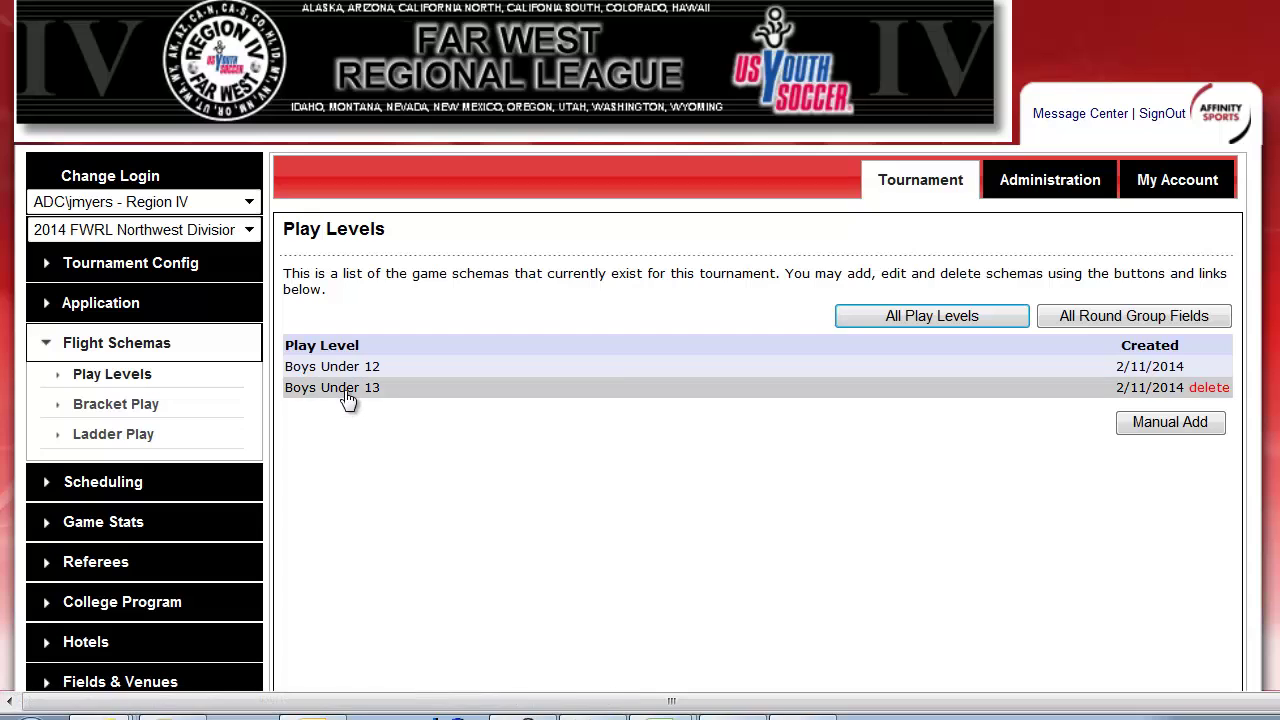
click(345, 390)
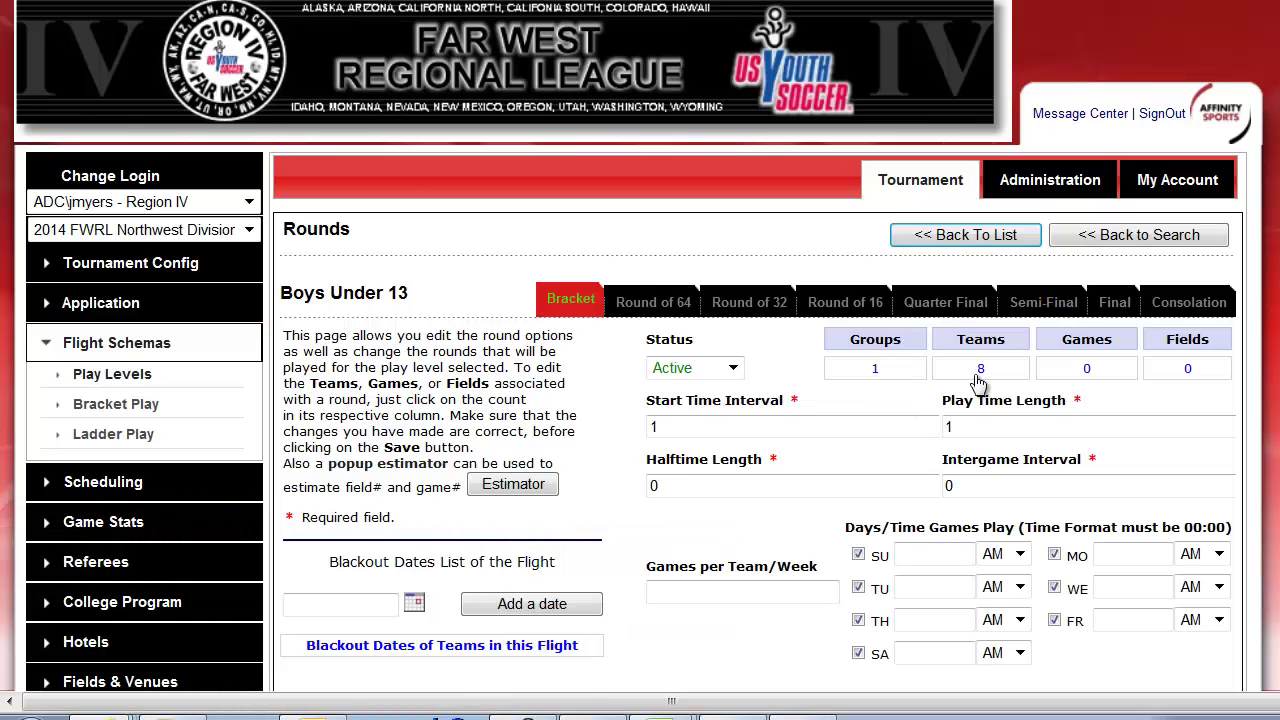
click(977, 378)
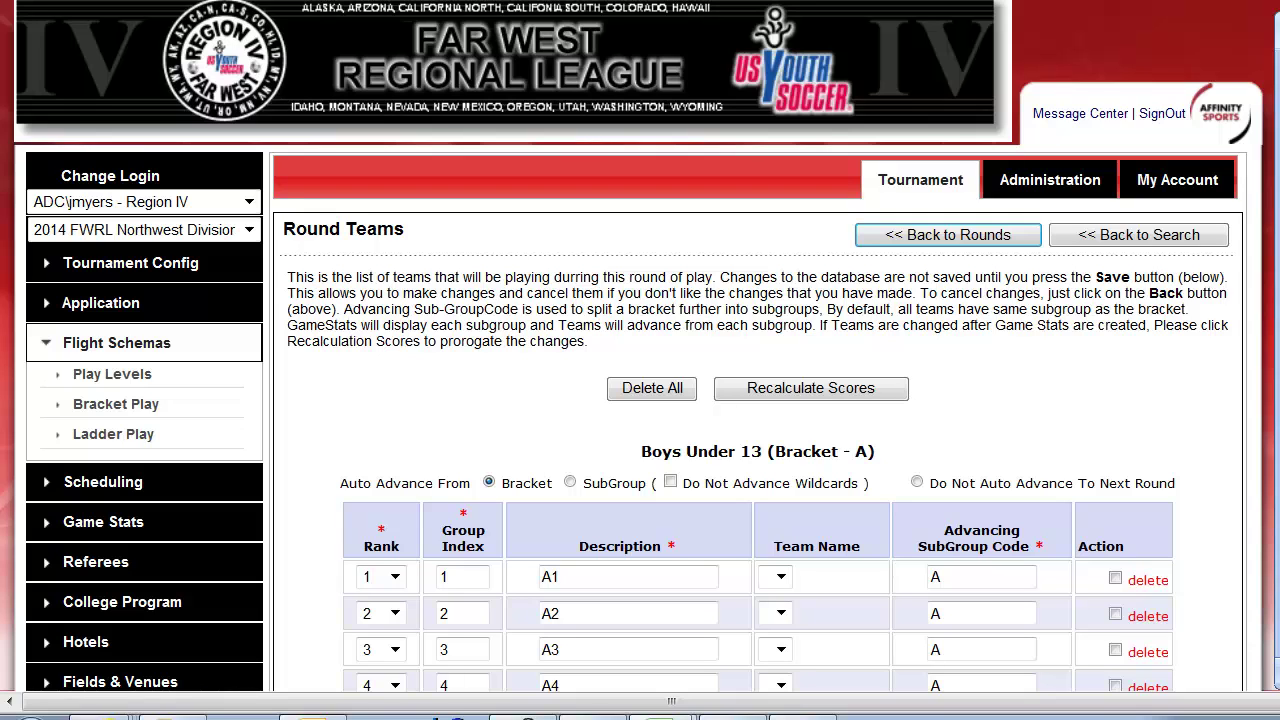
scroll(1010, 370, down, 3)
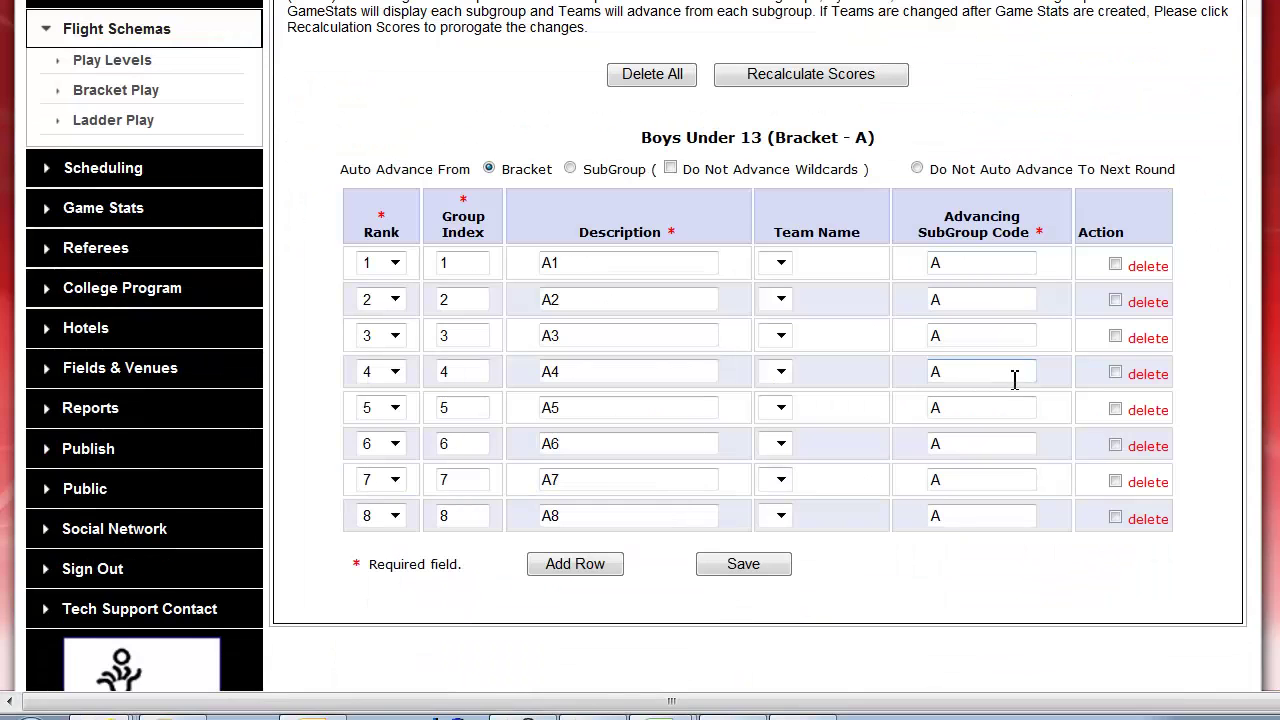
Assign Pac NW B01 Maroon to slot A1 and Eastside FC B01 Red to slot A2
click(781, 263)
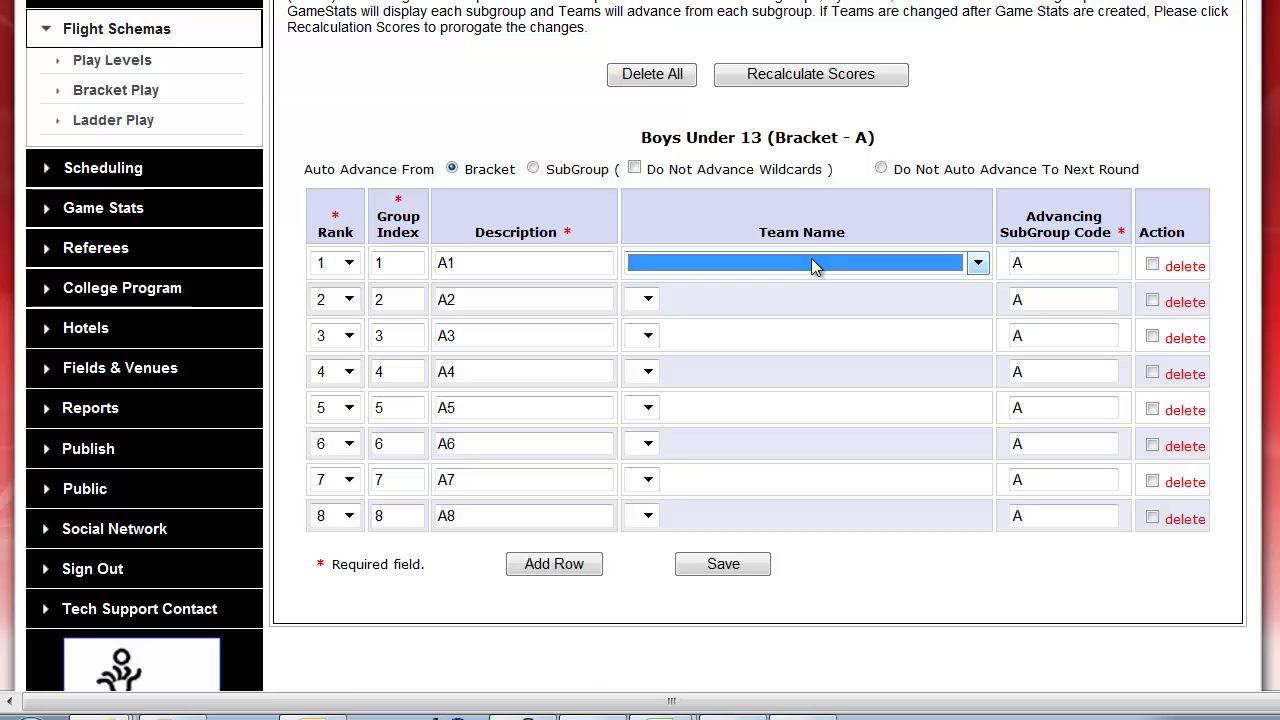
click(774, 262)
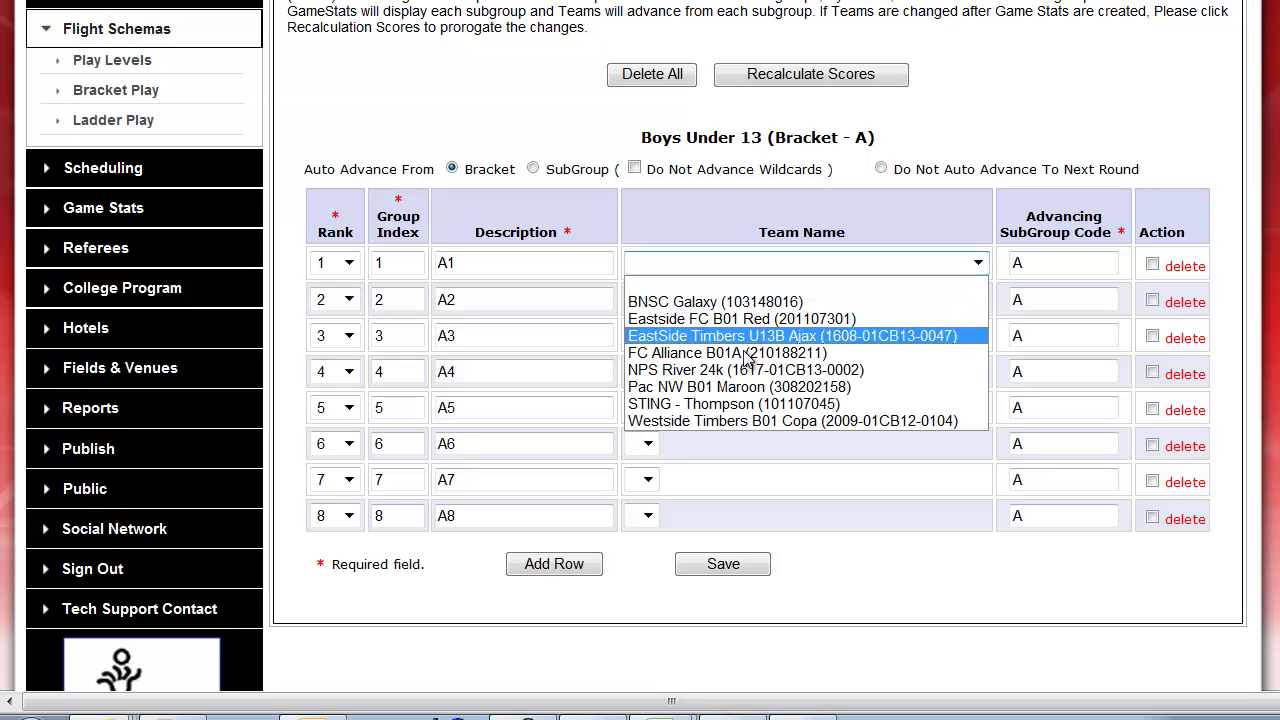
click(736, 387)
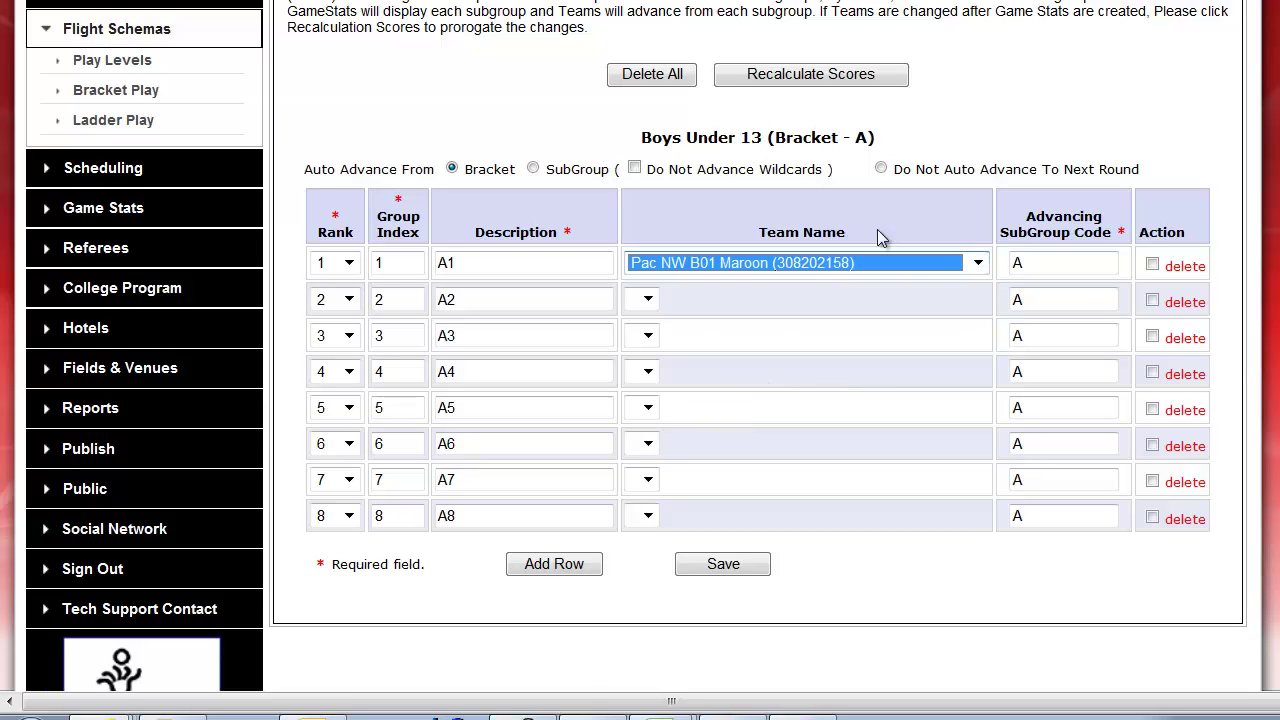
click(652, 302)
click(664, 303)
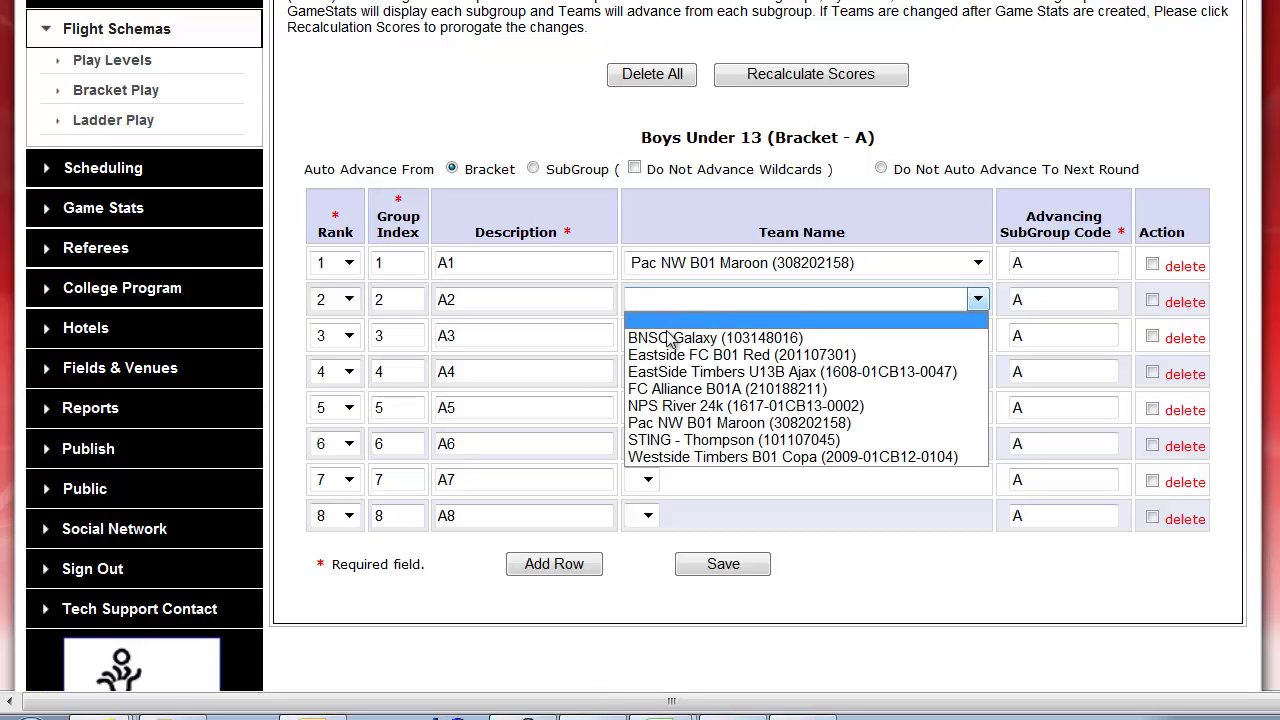
click(671, 356)
Assign FC Alliance B01A to slot A3 and the STING team to slot A4
click(672, 337)
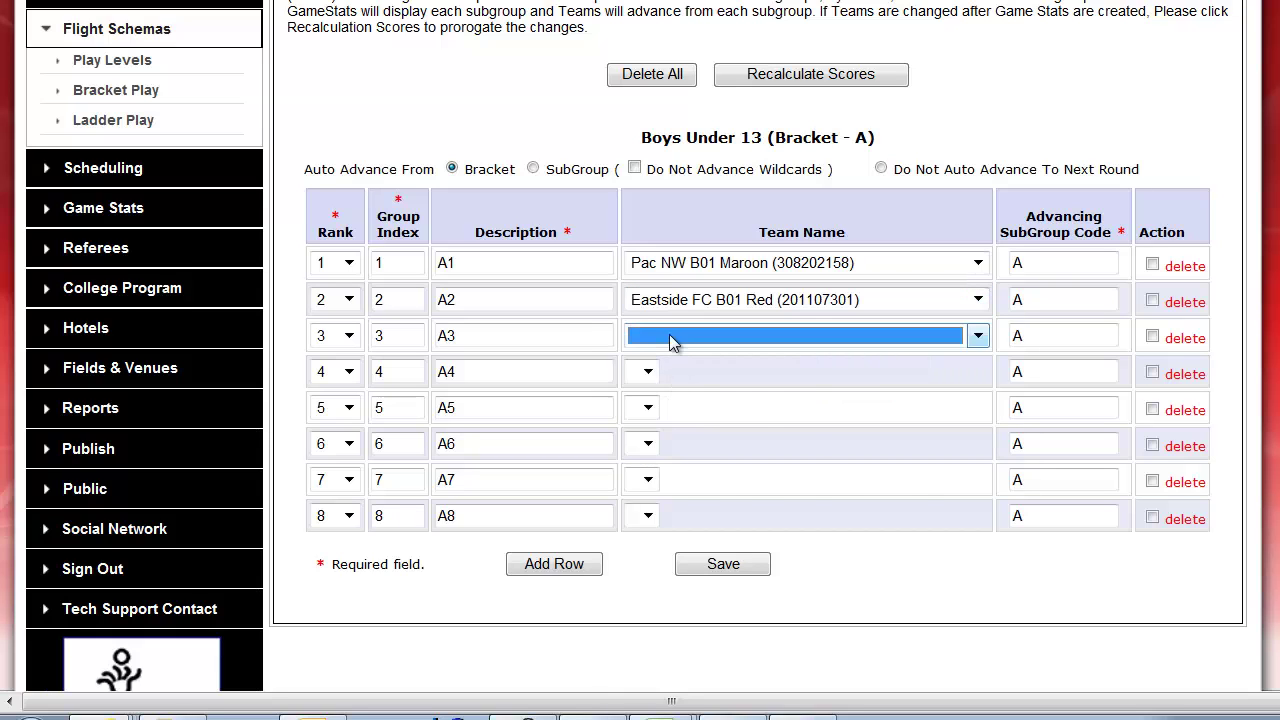
click(671, 337)
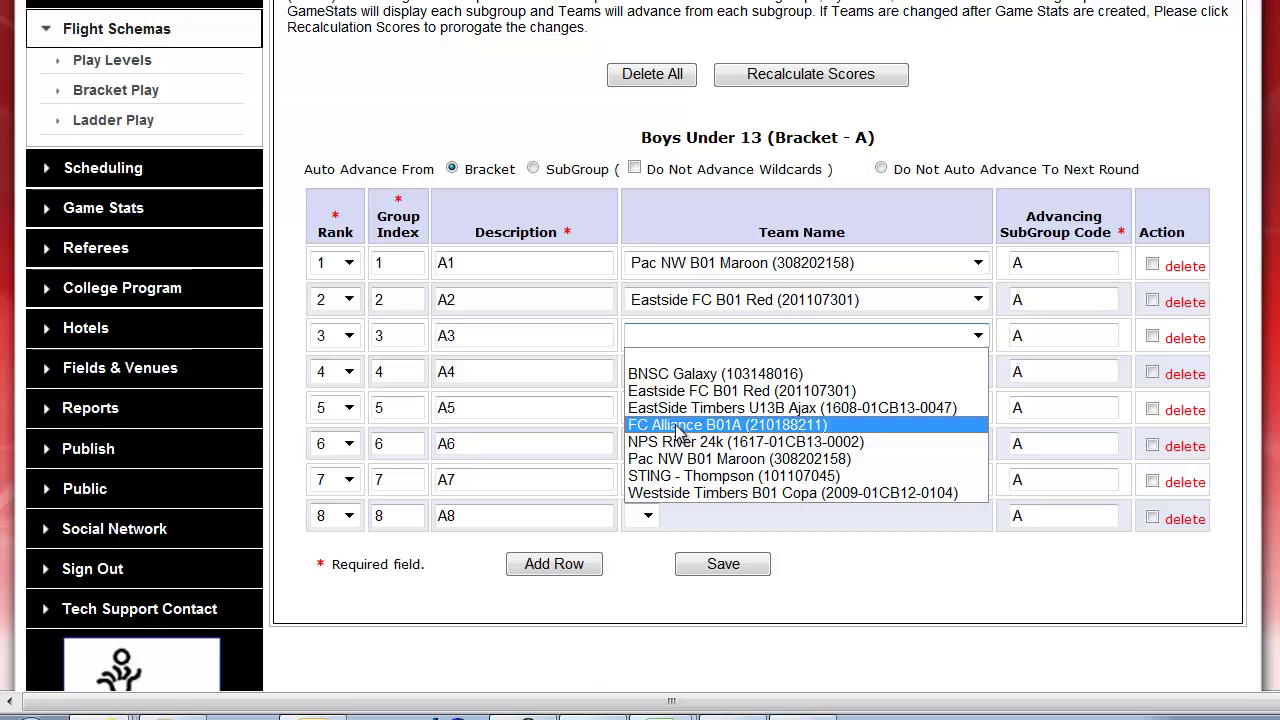
click(675, 424)
click(650, 376)
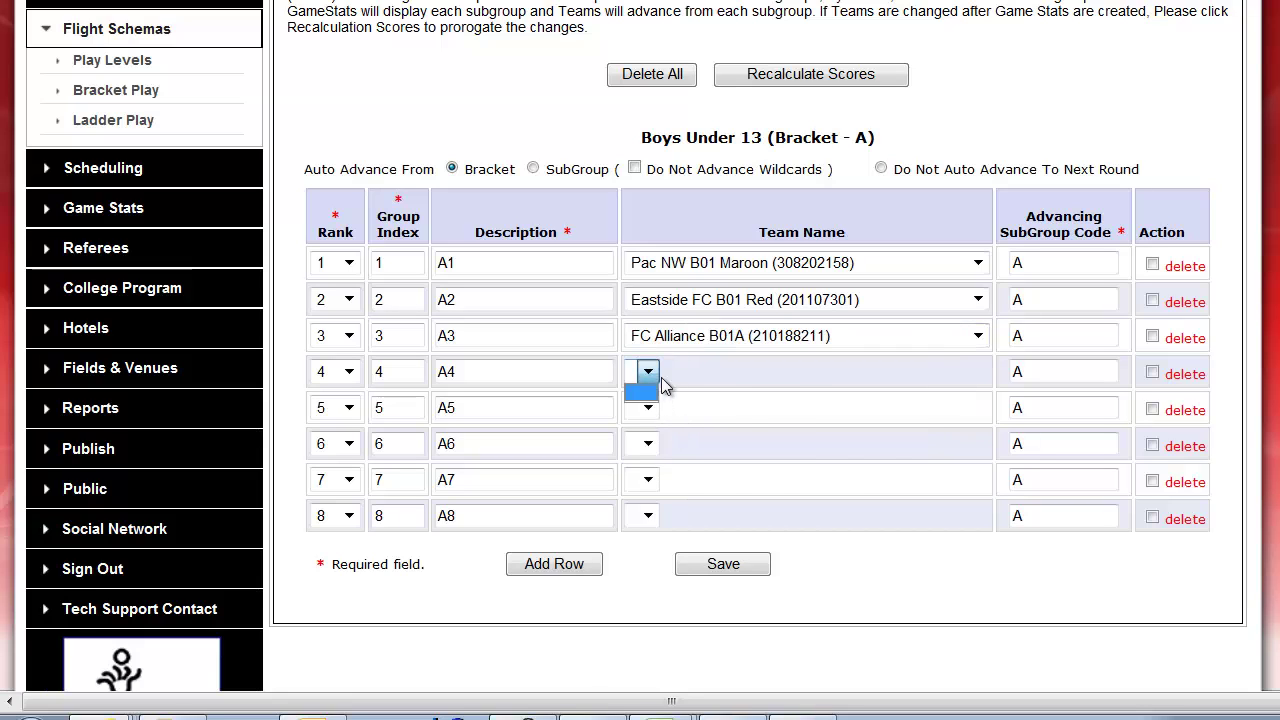
click(678, 373)
click(686, 511)
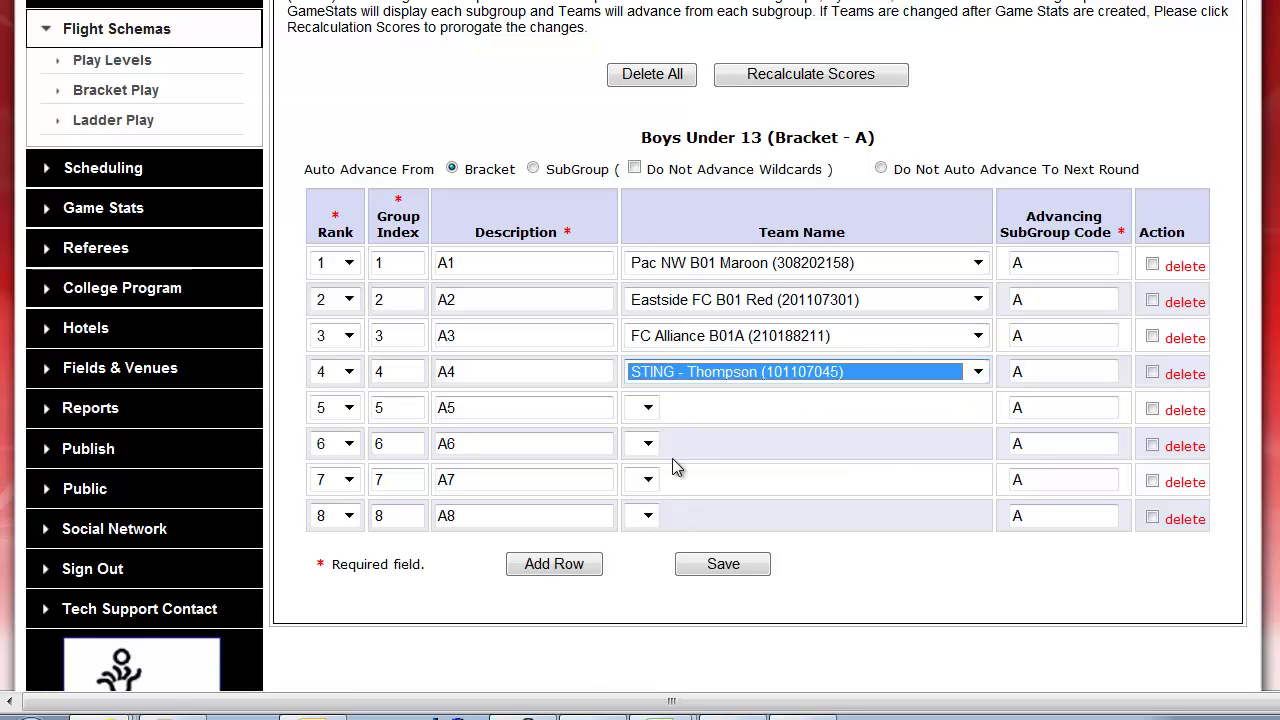
Assign BNSC Galaxy to slot A5 and EastSide Timbers U13B Ajax to slot A6
click(650, 410)
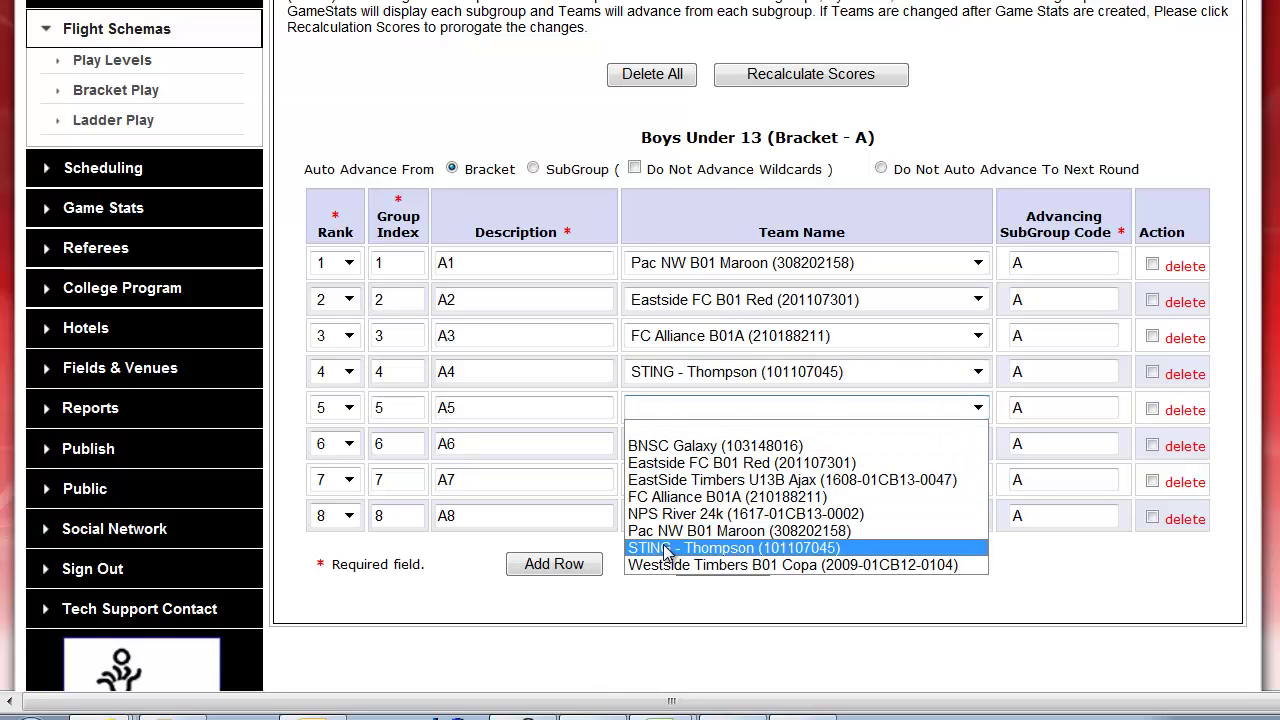
click(682, 448)
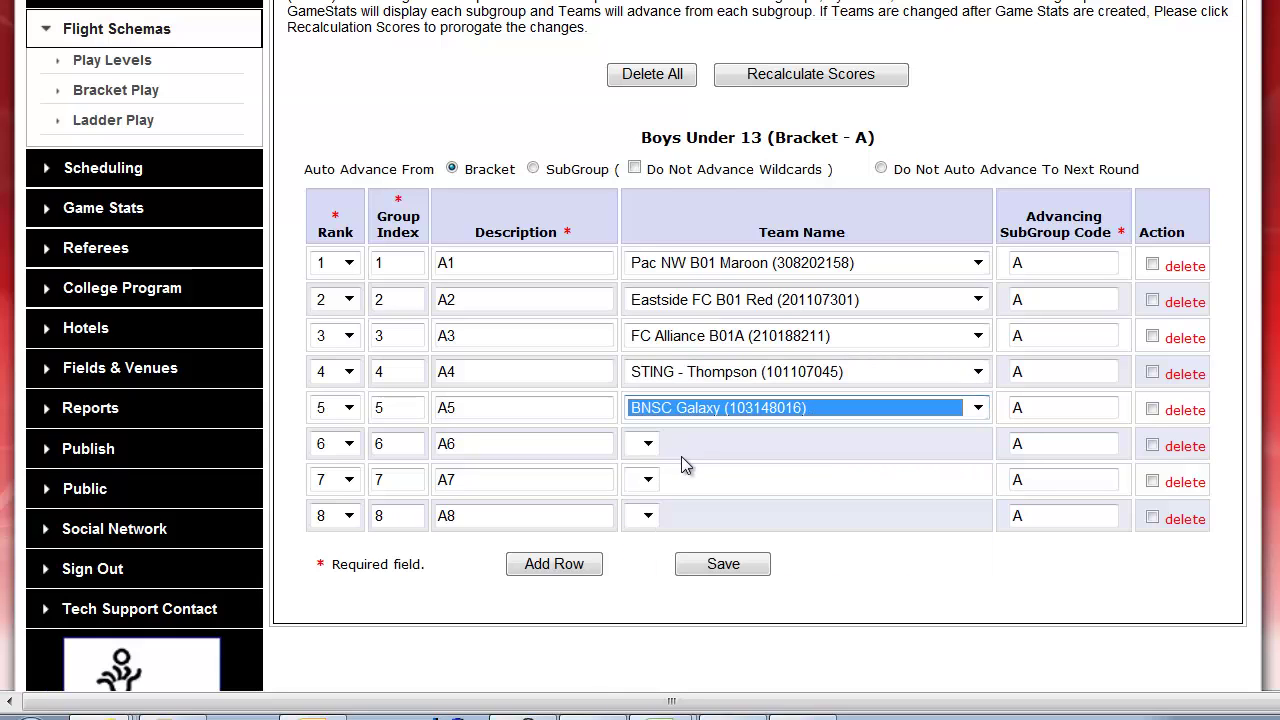
click(642, 443)
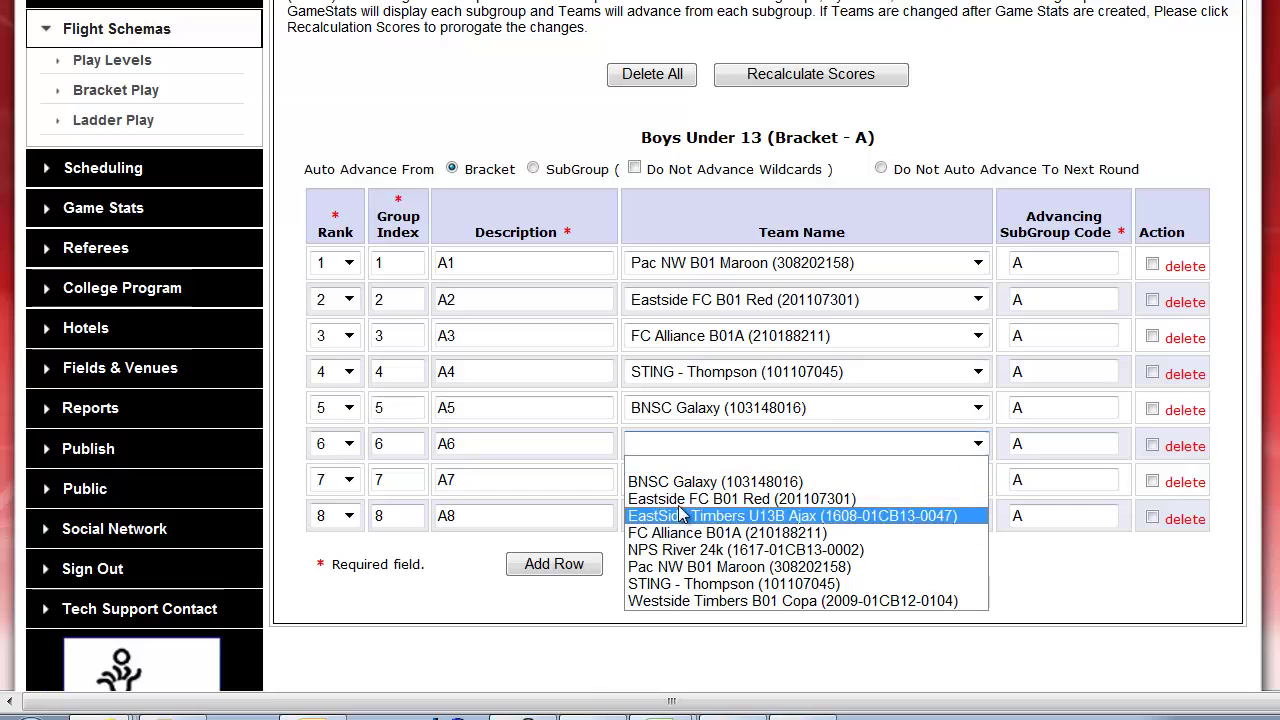
click(685, 517)
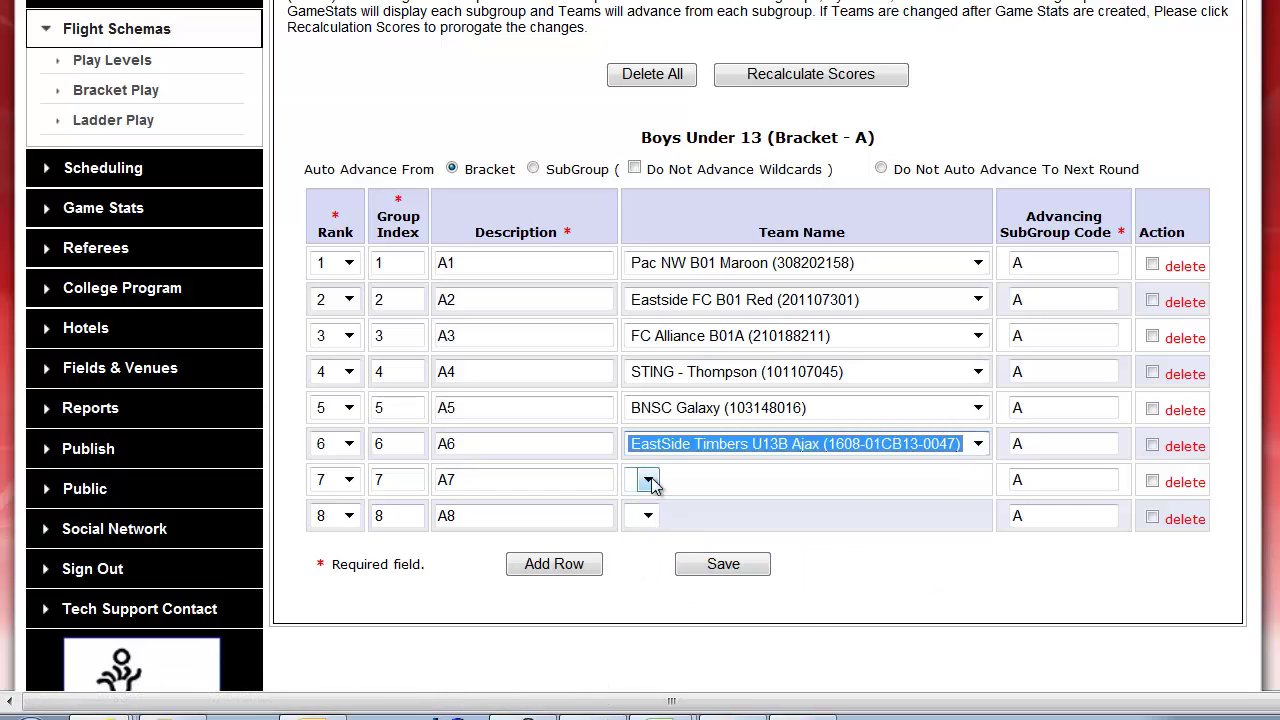
Assign NPS River 24k to slot A7 and Westside Timbers B01 Copa to slot A8, and save the round teams
click(646, 480)
click(680, 587)
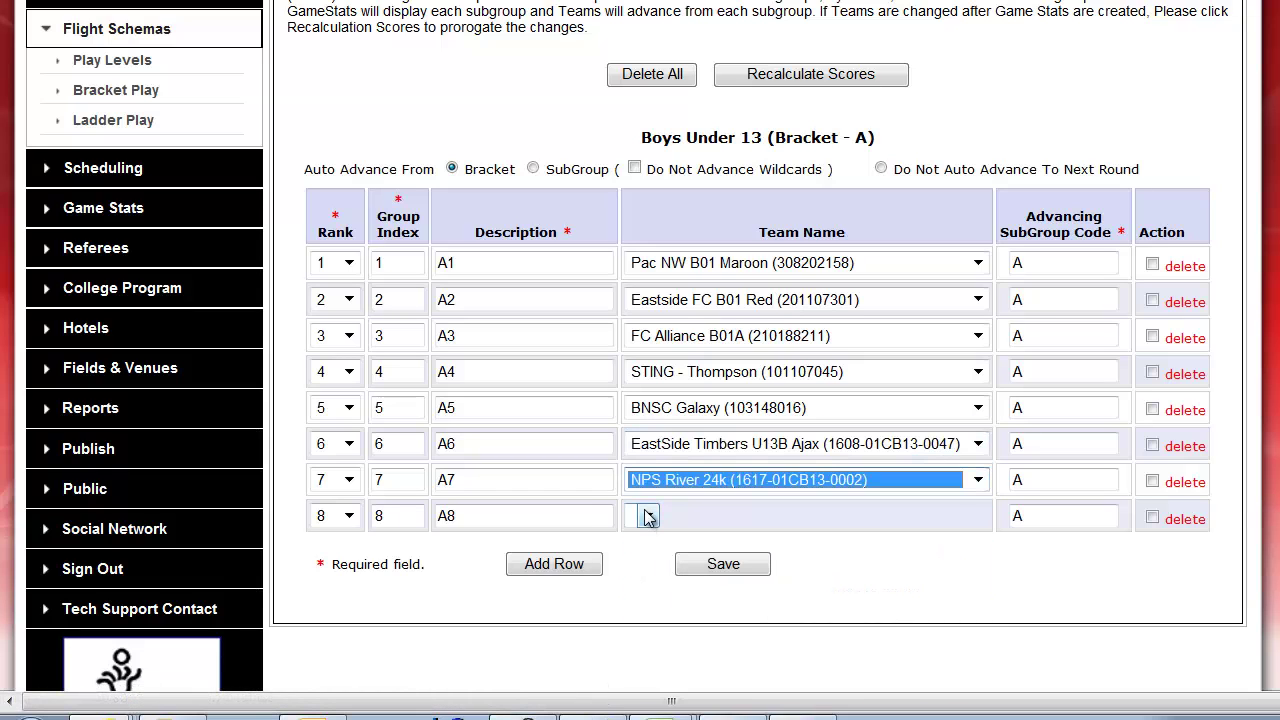
click(674, 517)
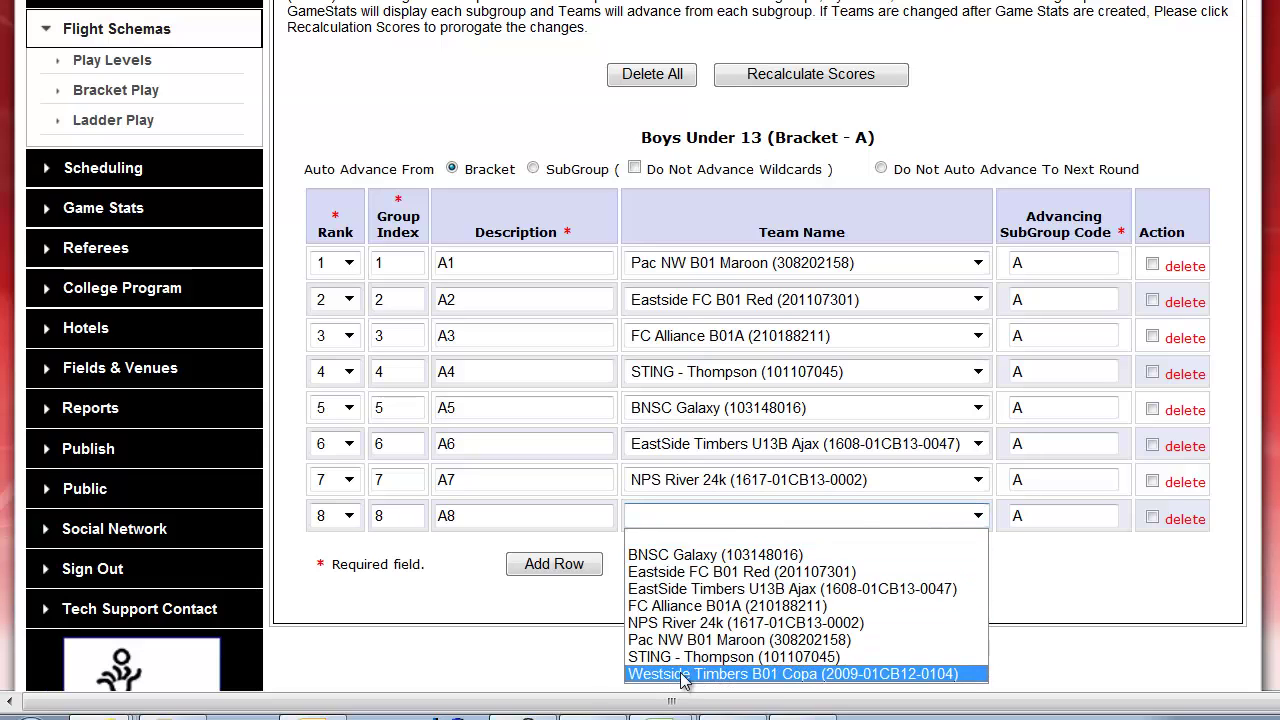
click(684, 675)
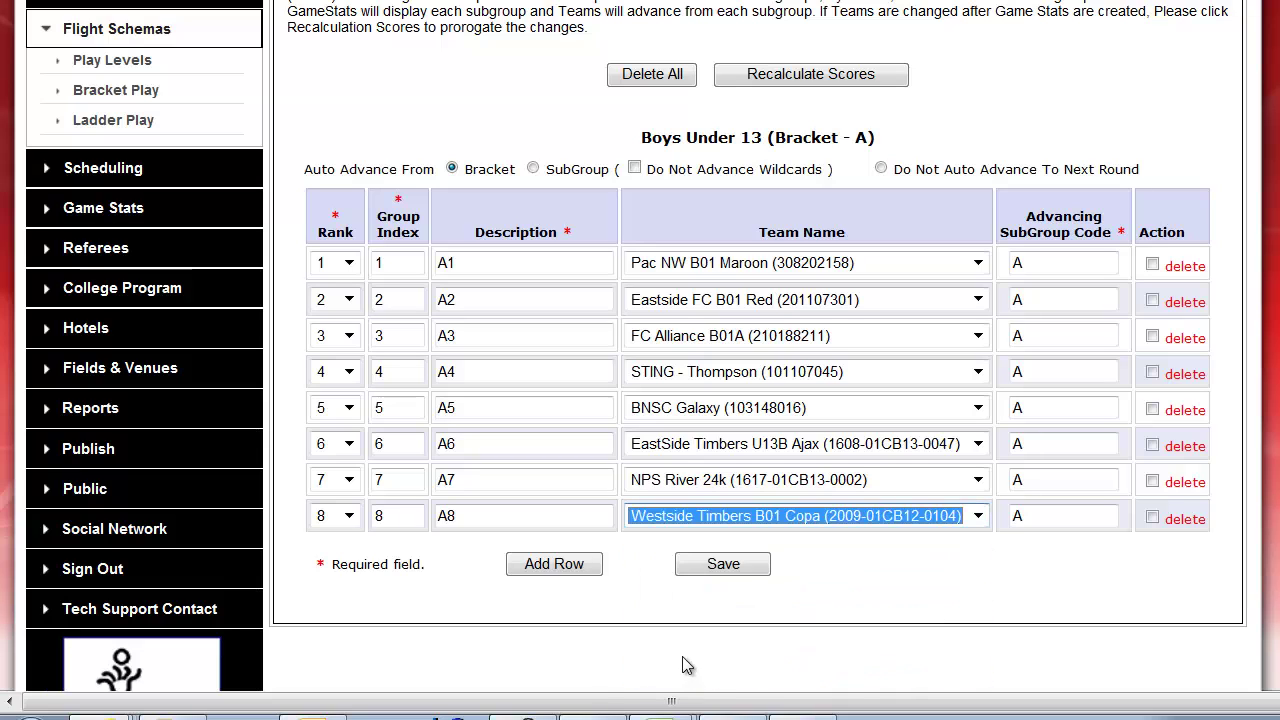
click(723, 566)
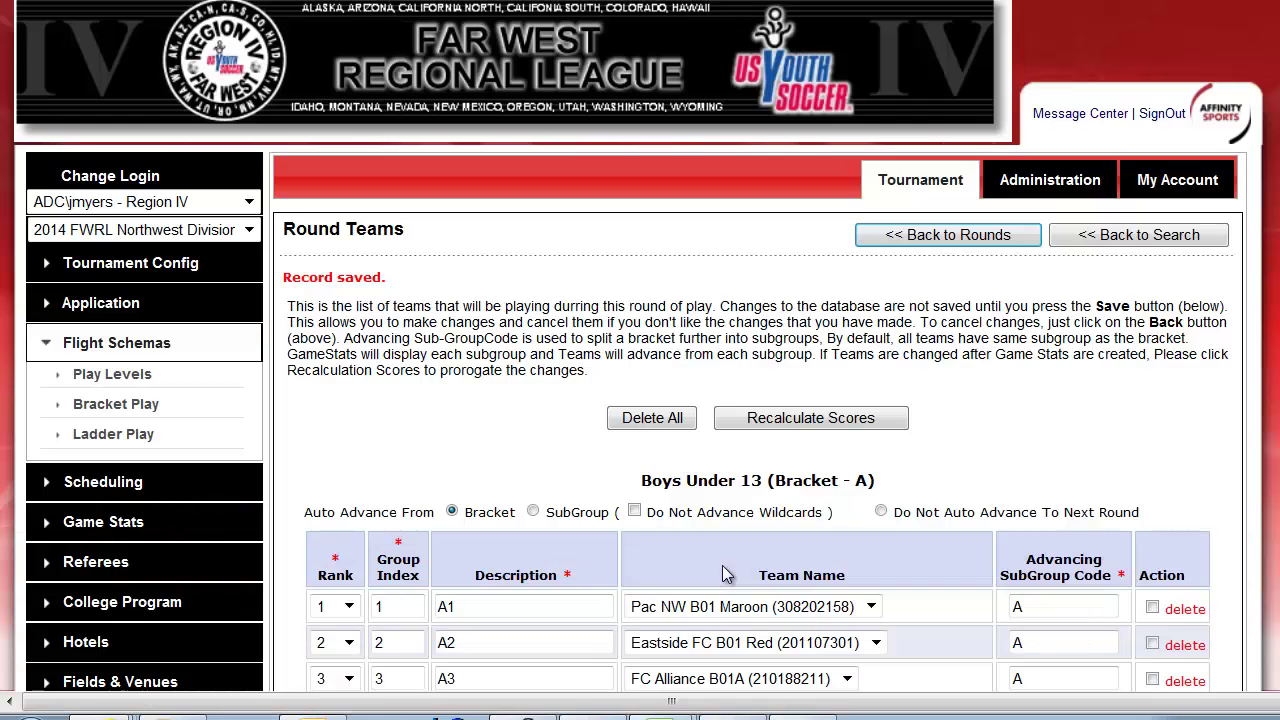
Compare the saved A1 to A8 team order with the team list in K6:K13 of the schedule spreadsheet
scroll(742, 575, down, 3)
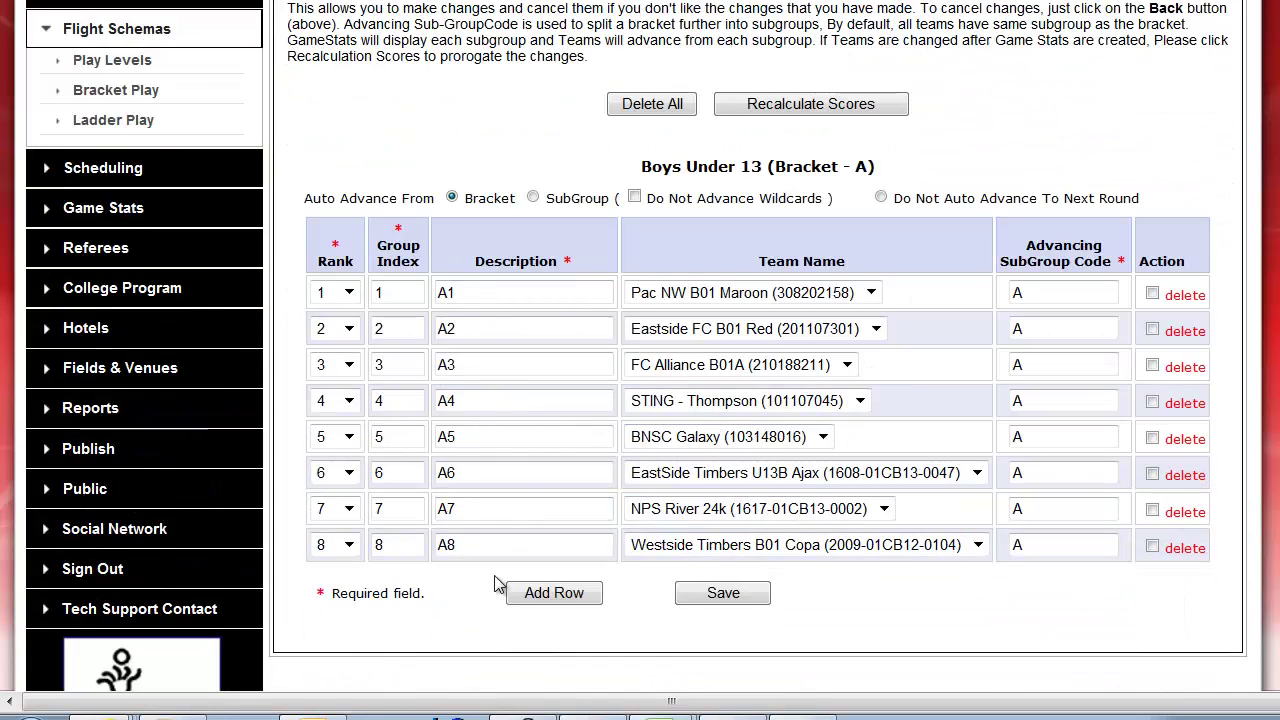
drag(1279, 43, 1272, 32)
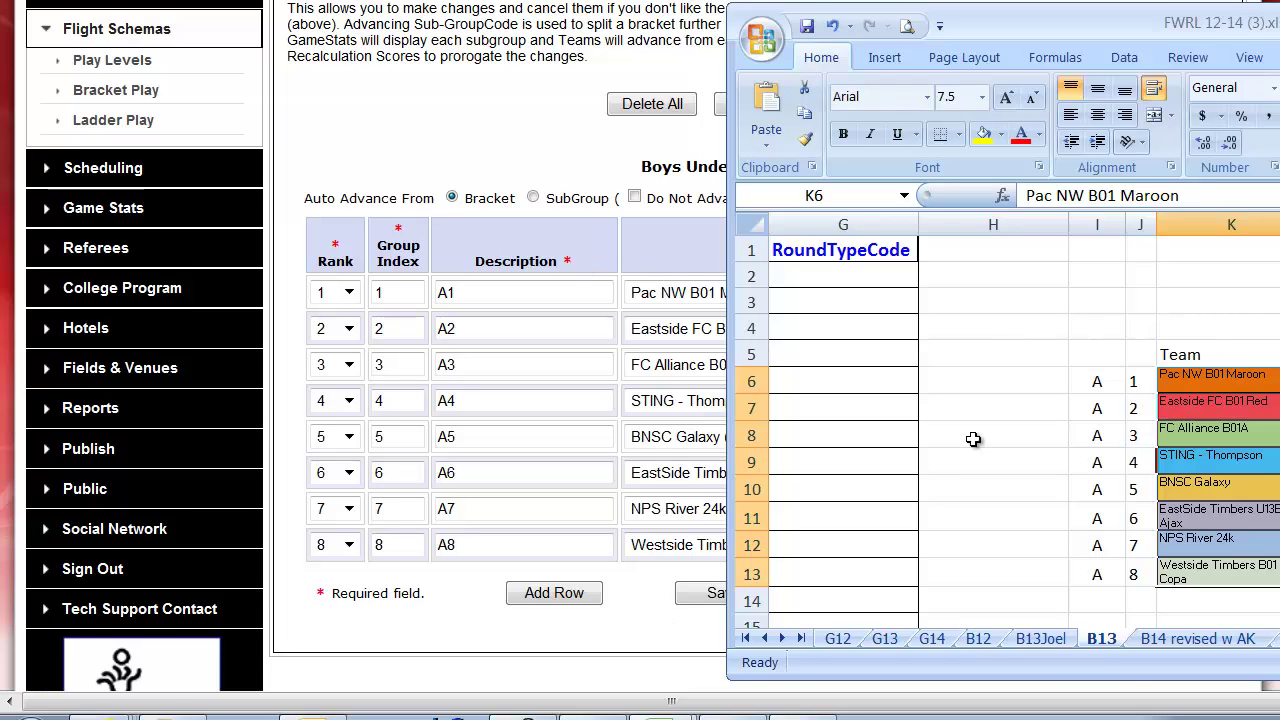
drag(1118, 27, 1279, 31)
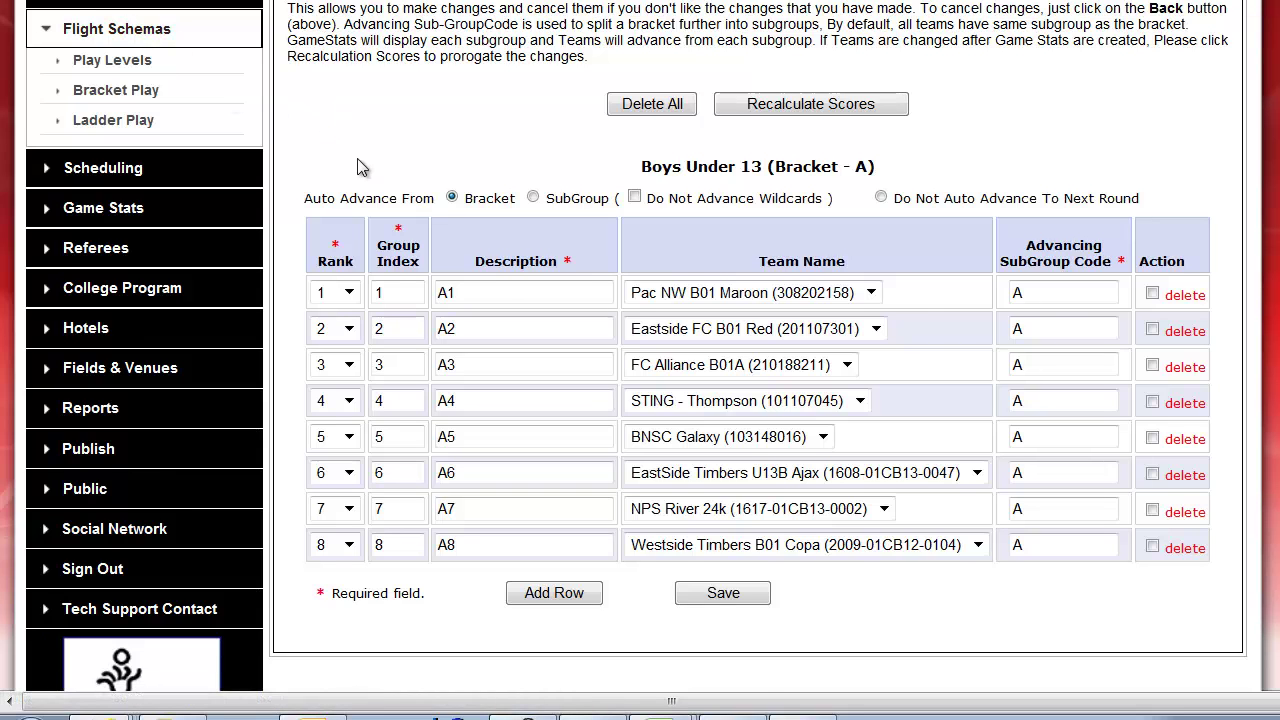
Save the team assignments of Boys Under 13 Bracket A again
scroll(362, 163, up, 2)
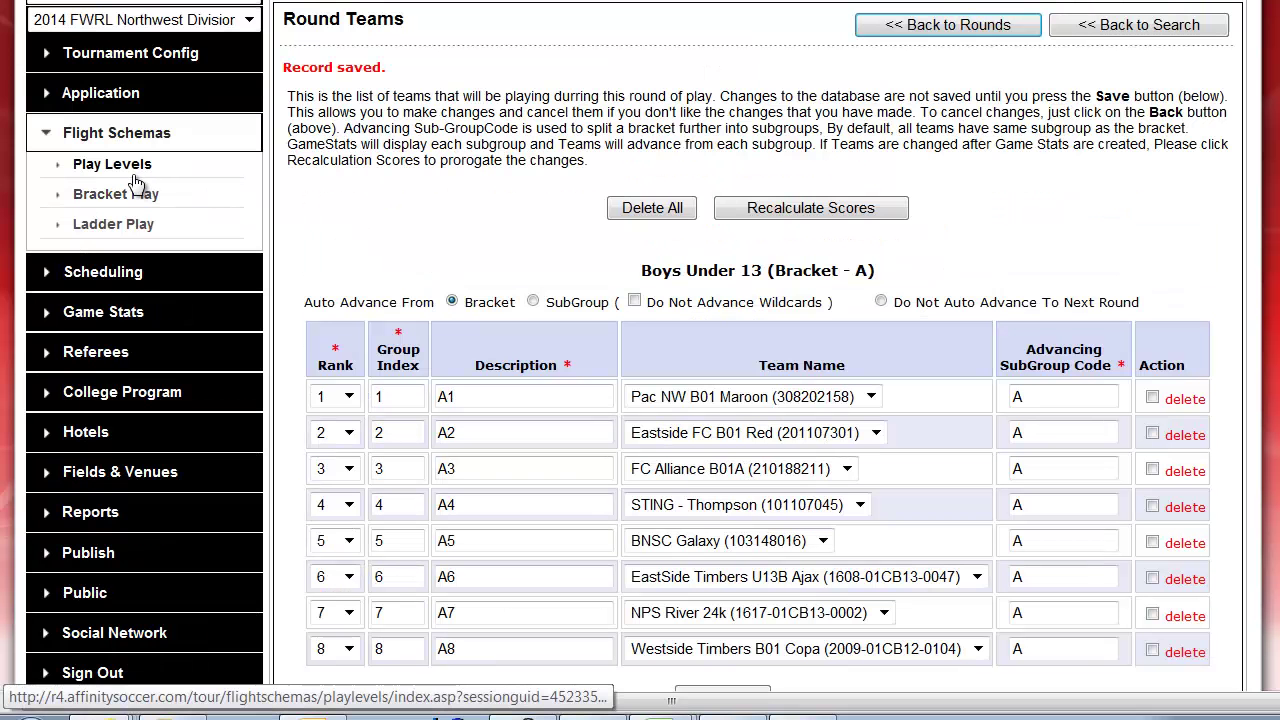
scroll(810, 478, down, 4)
click(707, 487)
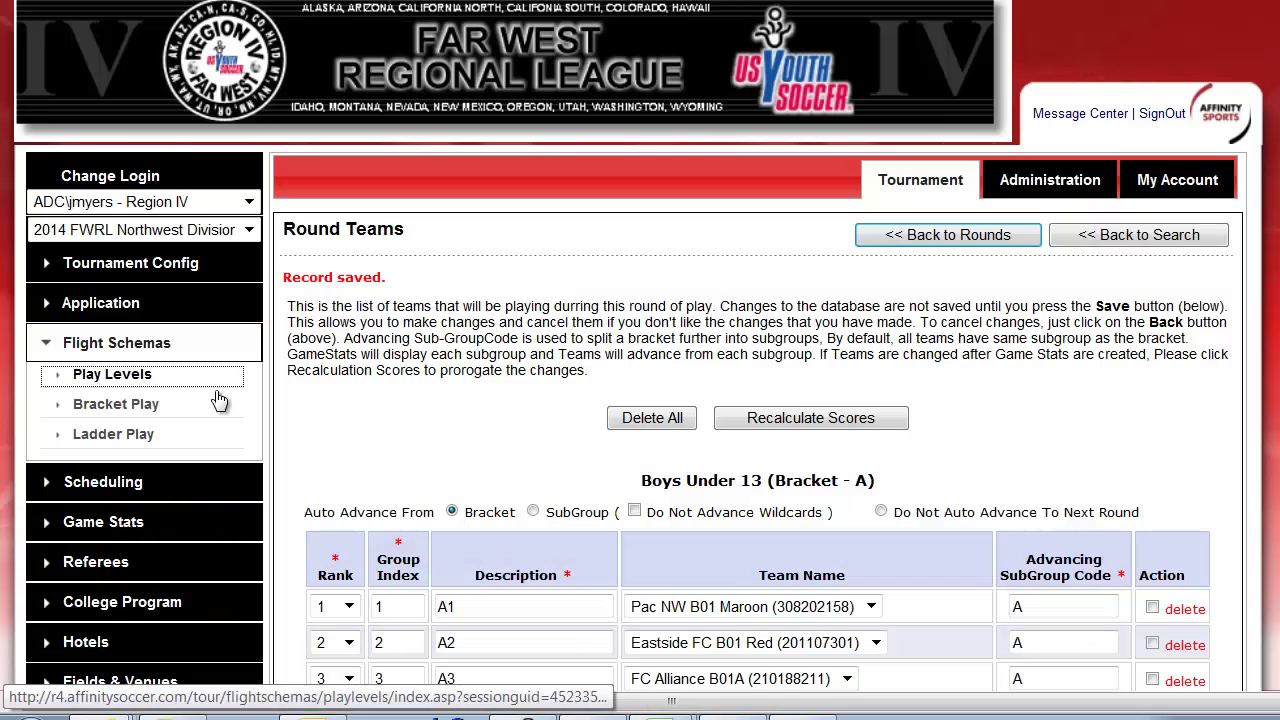
Set the start time interval of the Boys Under 13 bracket round to 60 and save the round
click(150, 378)
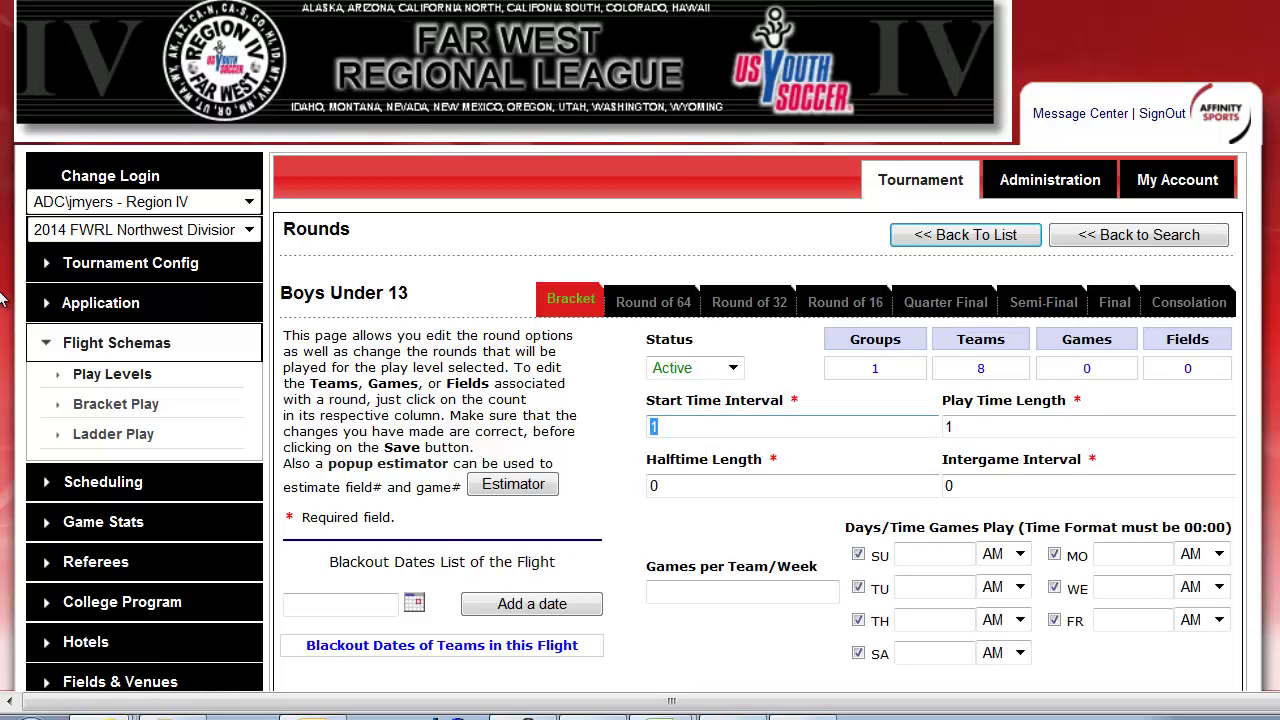
scroll(625, 540, down, 3)
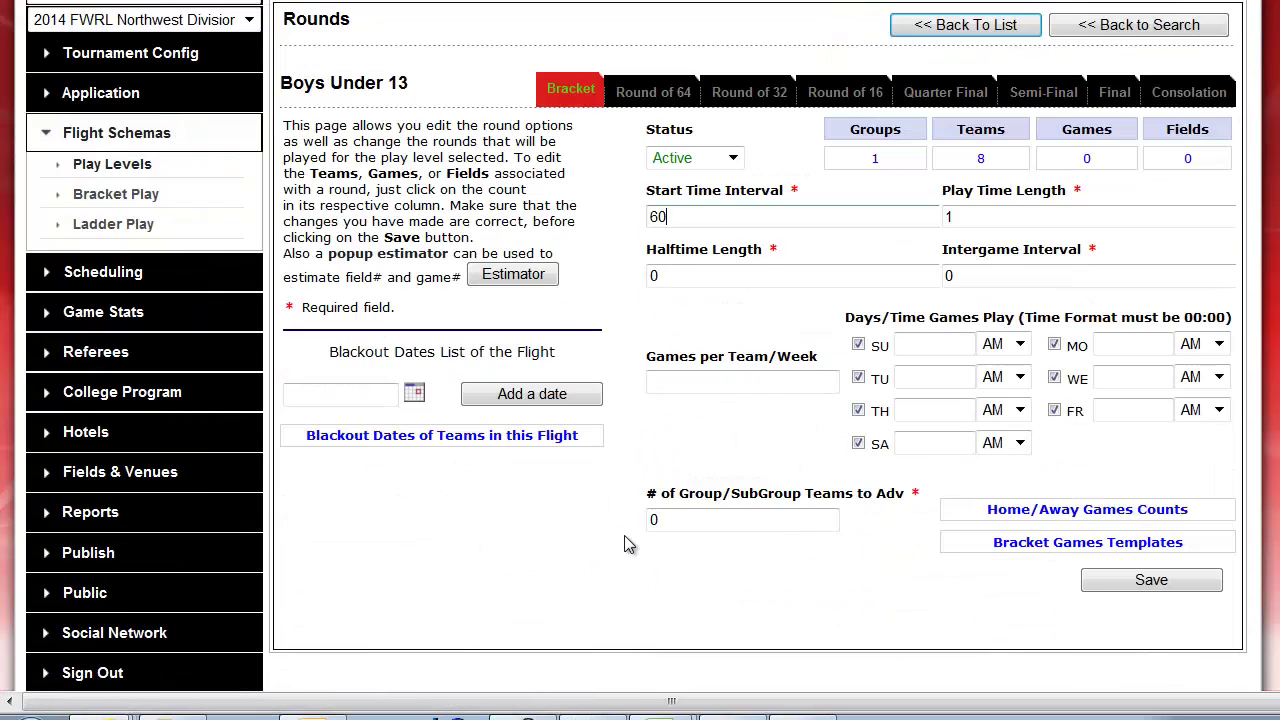
click(1175, 588)
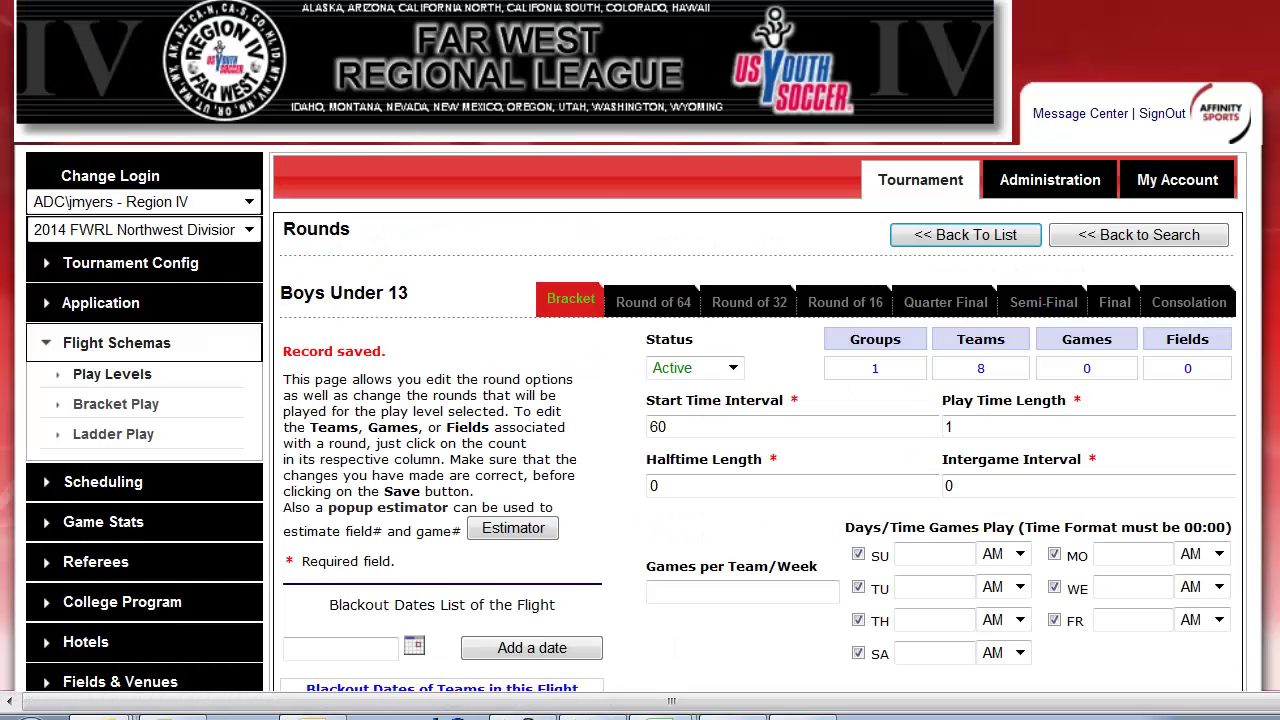
Compare the home and away teams in the FWRL 12-14 (3).xlsx schedule with the Boys Under 13 round teams on the website
drag(1279, 62, 729, 53)
drag(1122, 665, 960, 668)
click(372, 276)
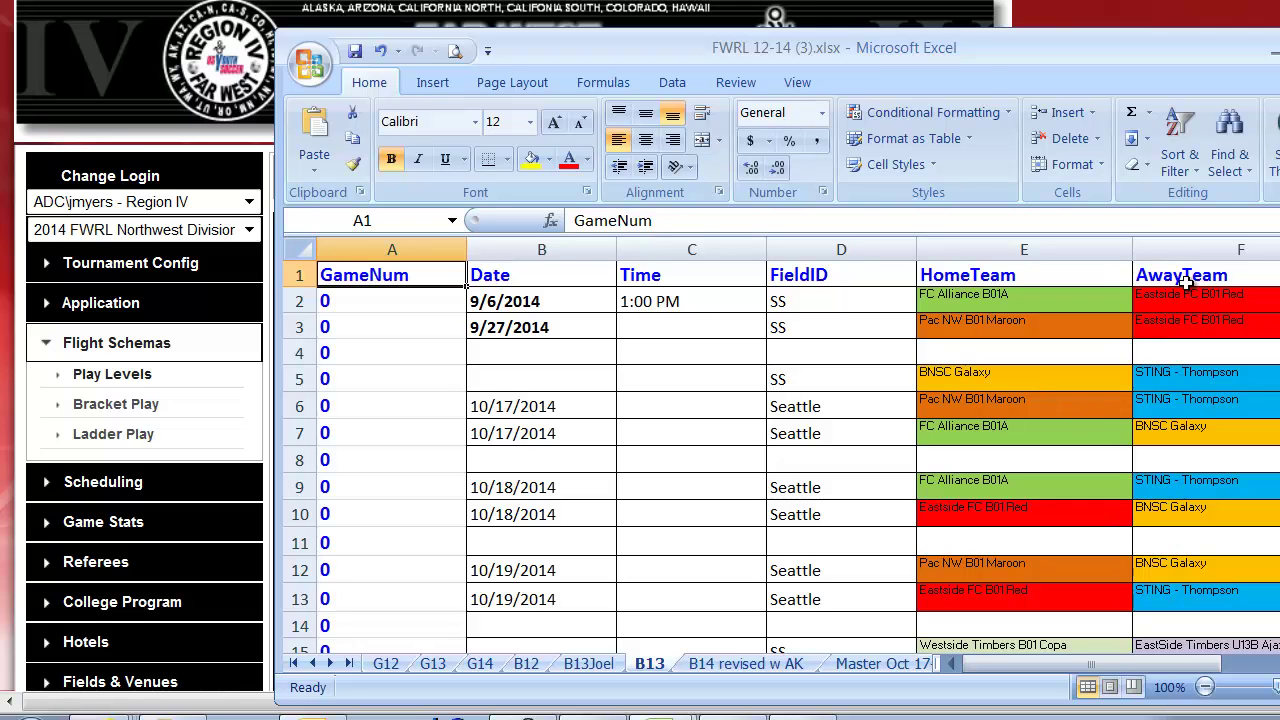
drag(975, 50, 945, 474)
click(980, 368)
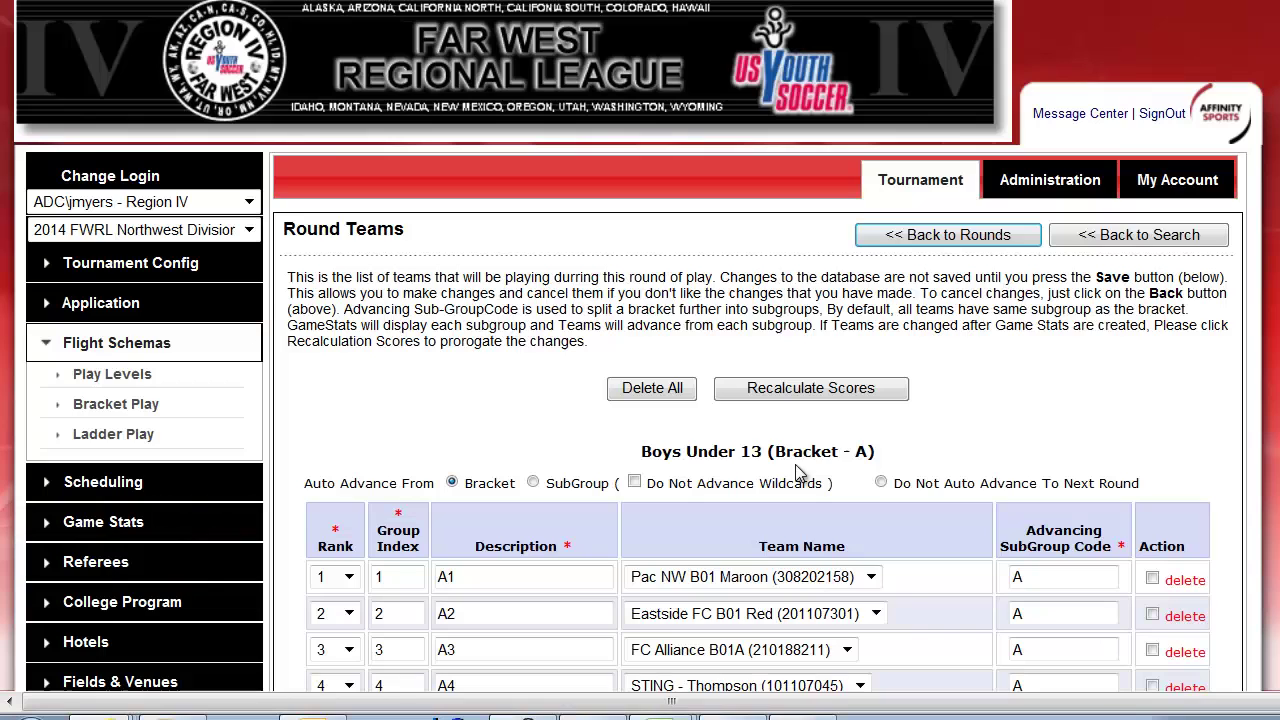
scroll(820, 556, down, 3)
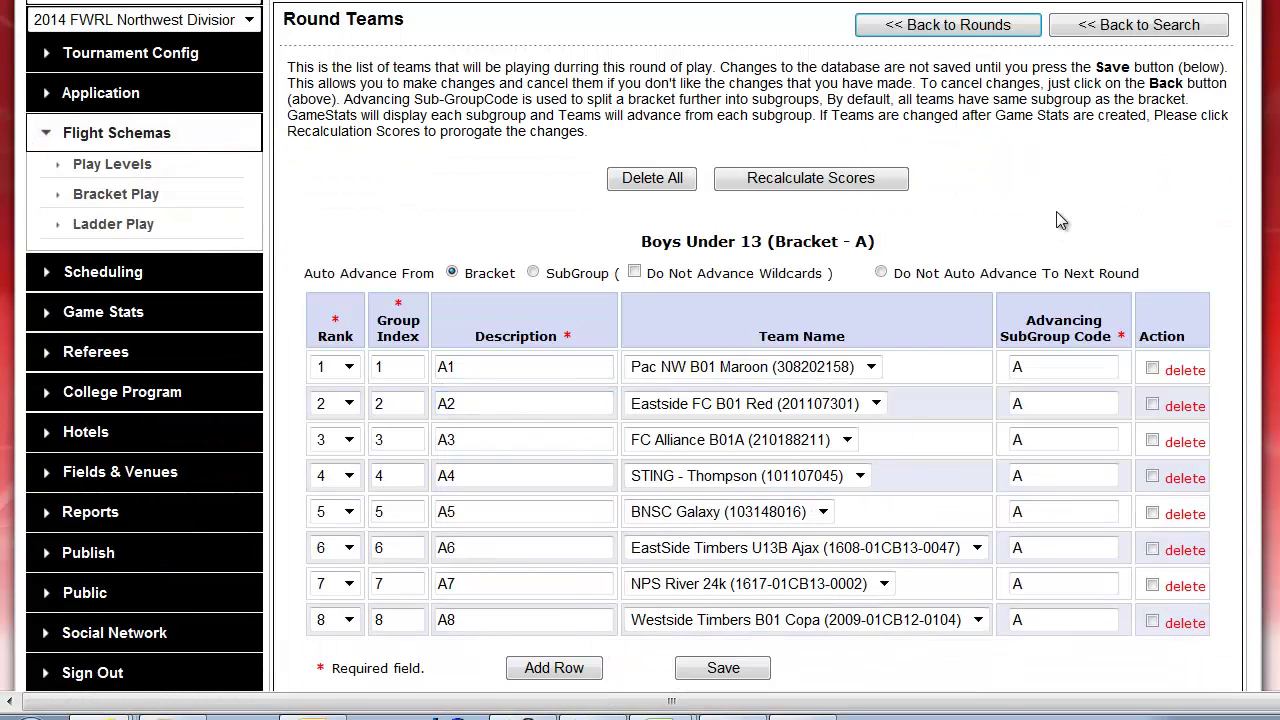
Switch to the B13FWRL.xlsx workbook, check its column headers, and move its window clear of the website
mouse_move(660, 714)
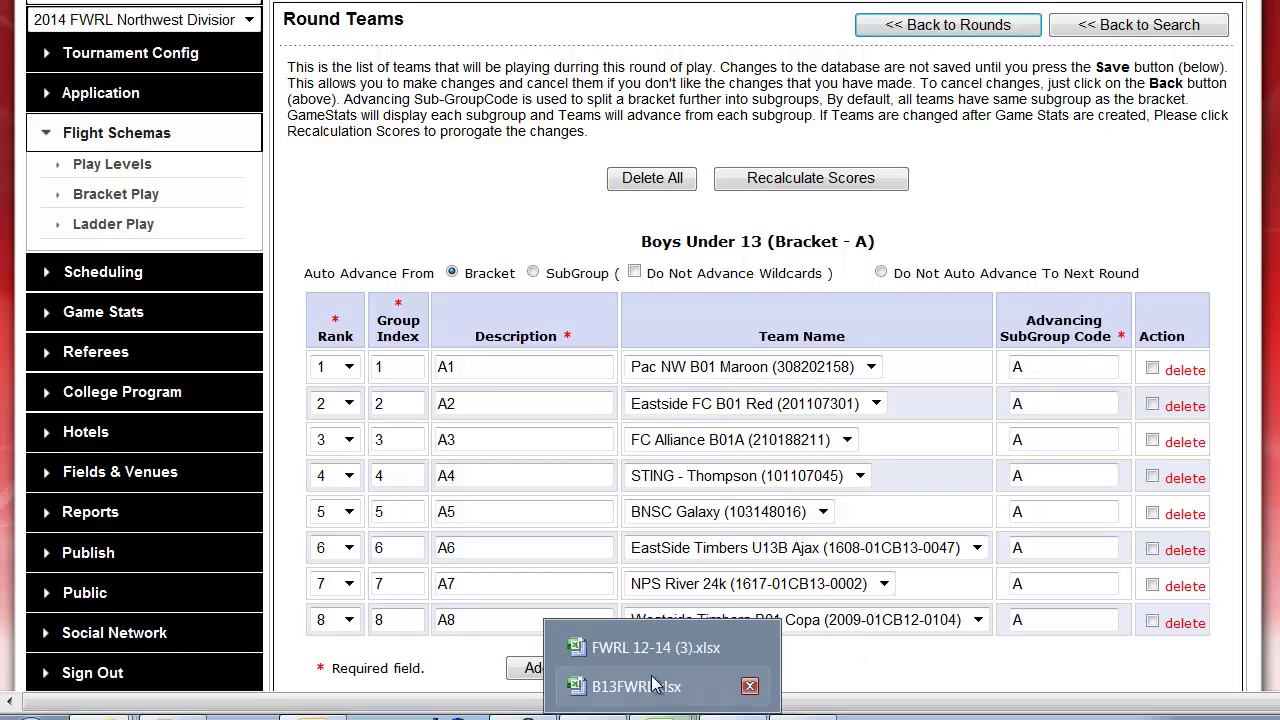
click(612, 690)
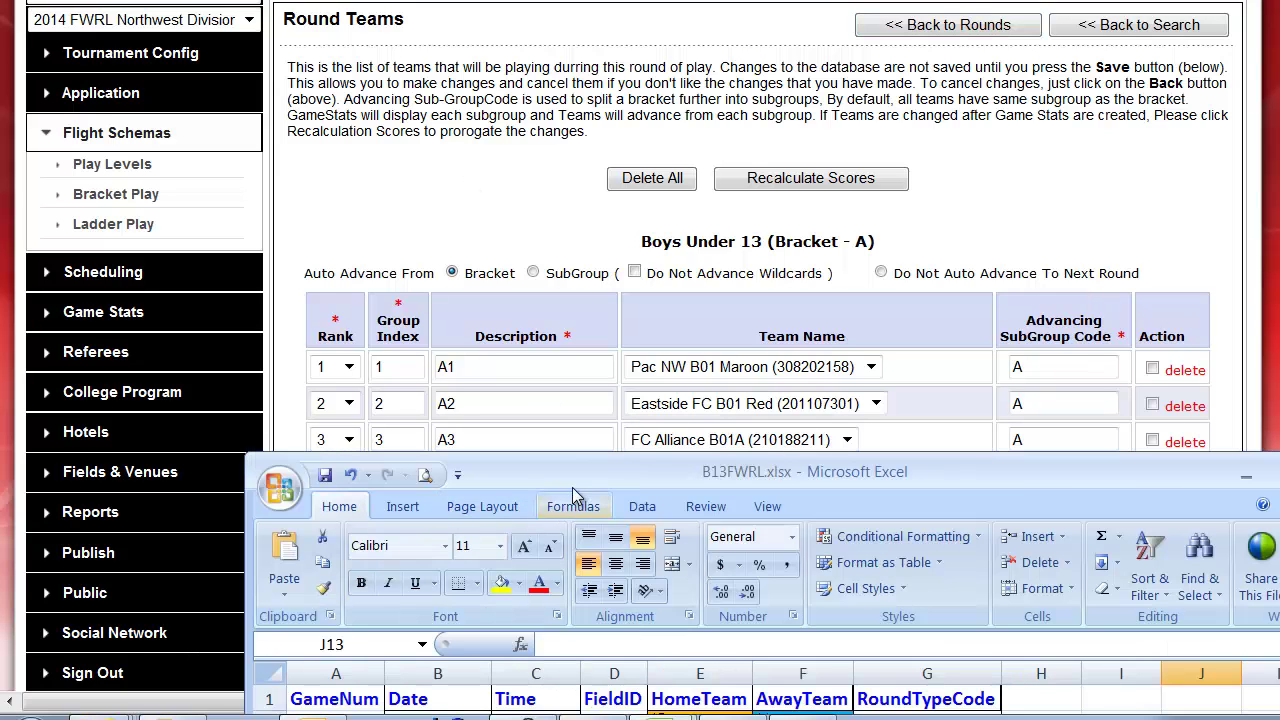
drag(577, 480, 1005, 438)
Return to the league website and open the printable field ID list under Fields & Venues
click(1062, 254)
click(115, 488)
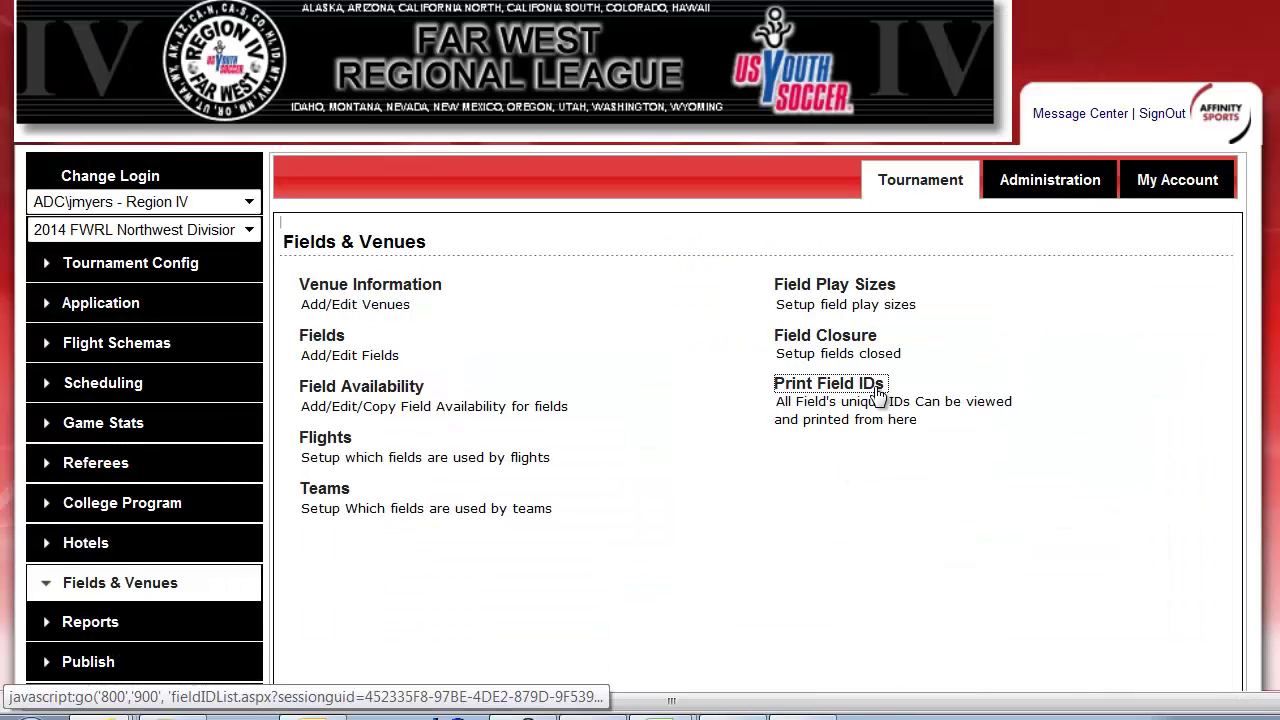
click(877, 395)
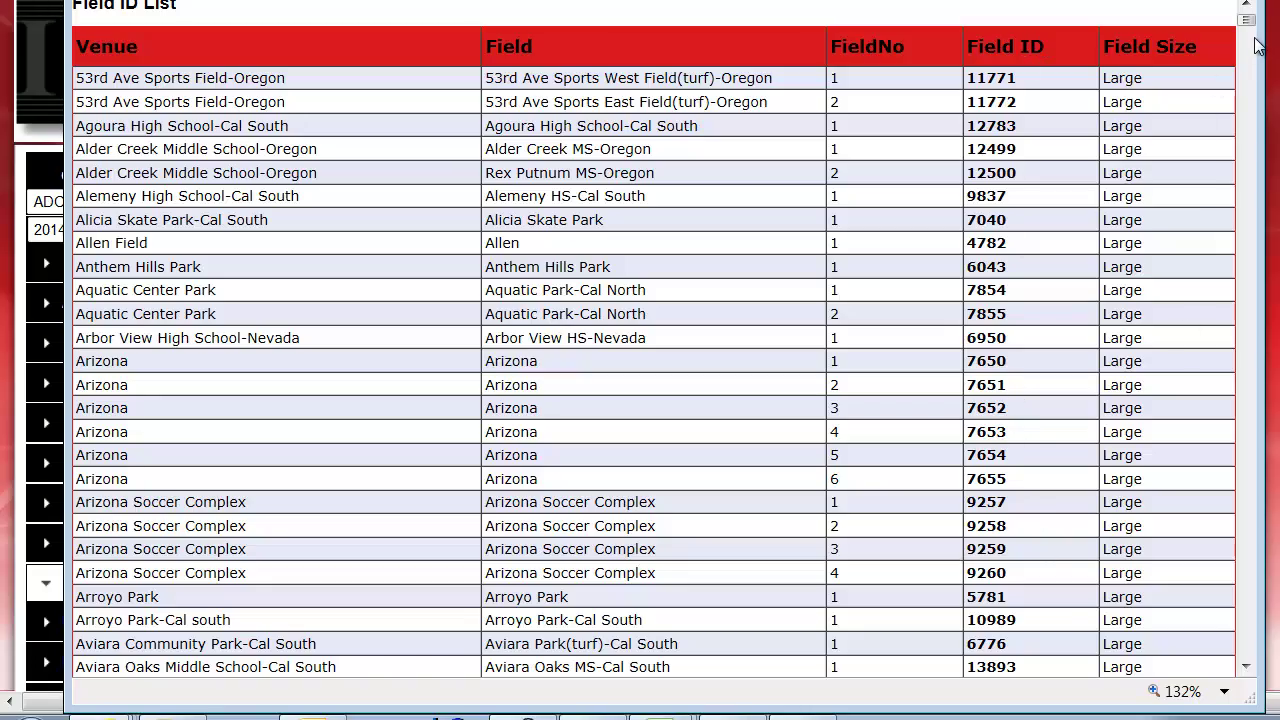
Look up the field IDs of the Seattle-TBD fields in the field ID list
drag(1248, 34, 1260, 568)
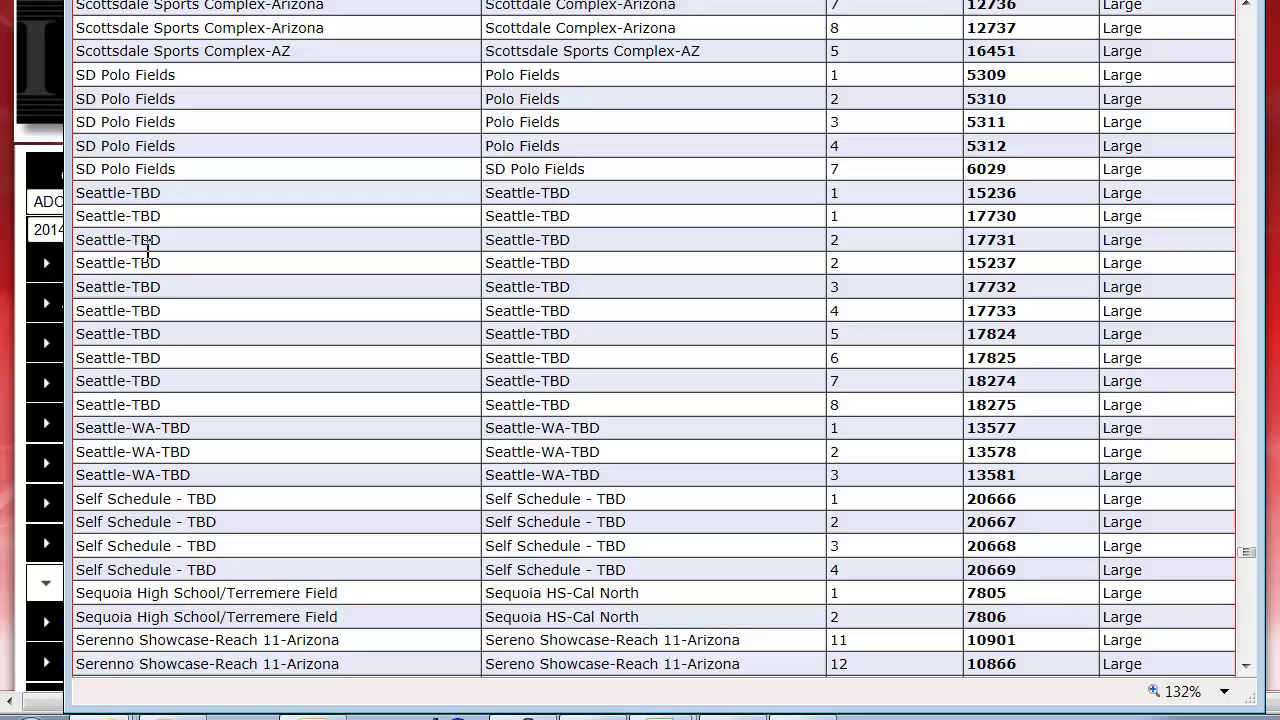
double_click(1000, 242)
Bring the B13FWRL.xlsx workbook back into view, maximize it, and check the home and away team codes of the first game
drag(1279, 268, 611, 117)
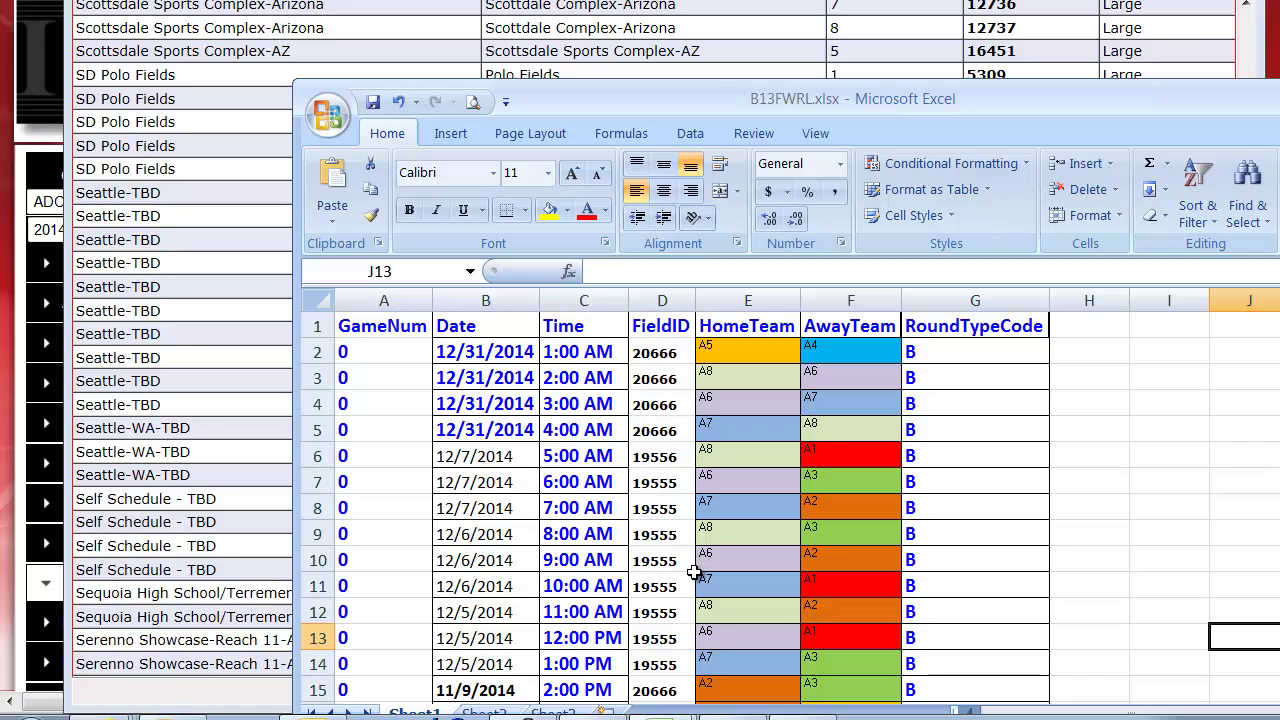
drag(828, 100, 730, 31)
click(1237, 36)
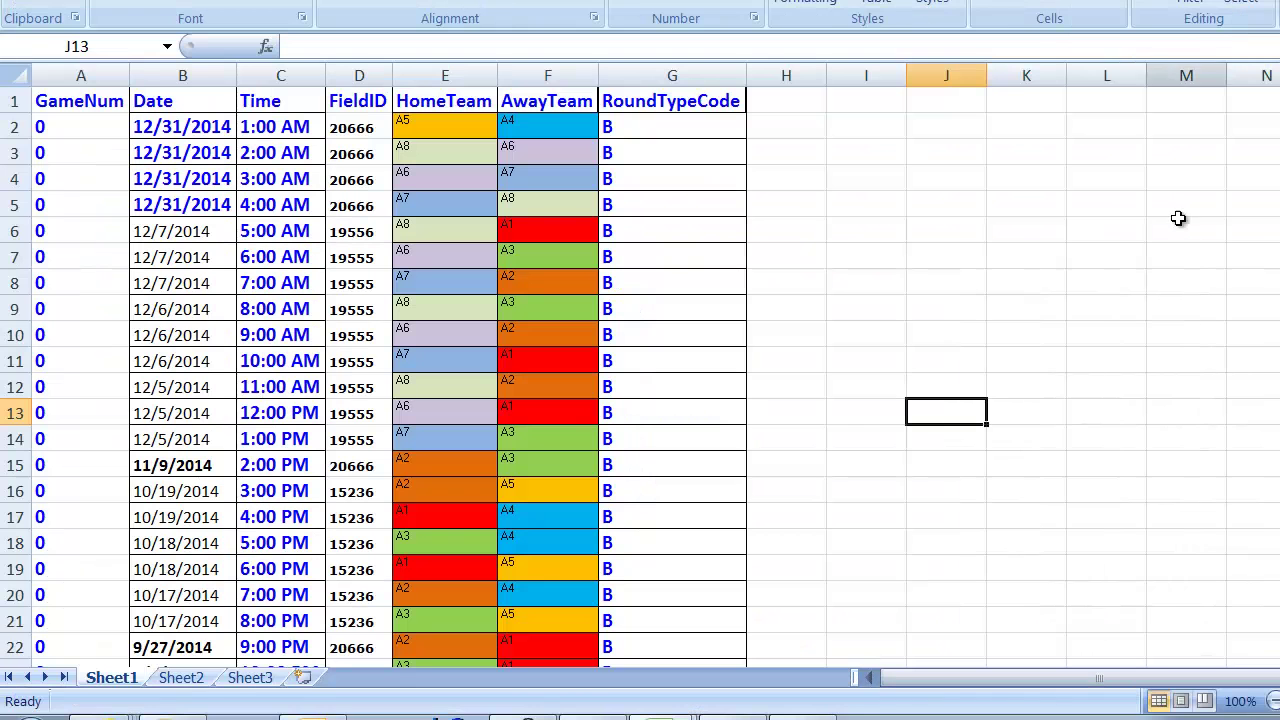
click(1085, 380)
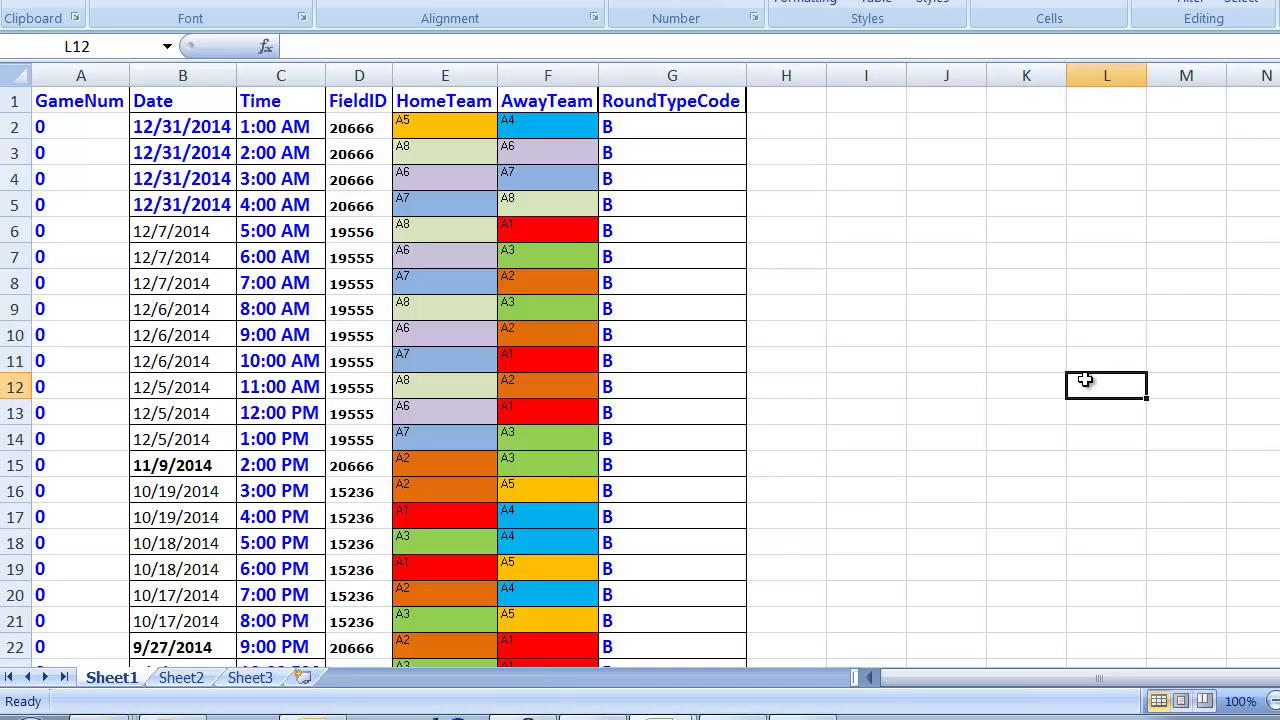
click(405, 126)
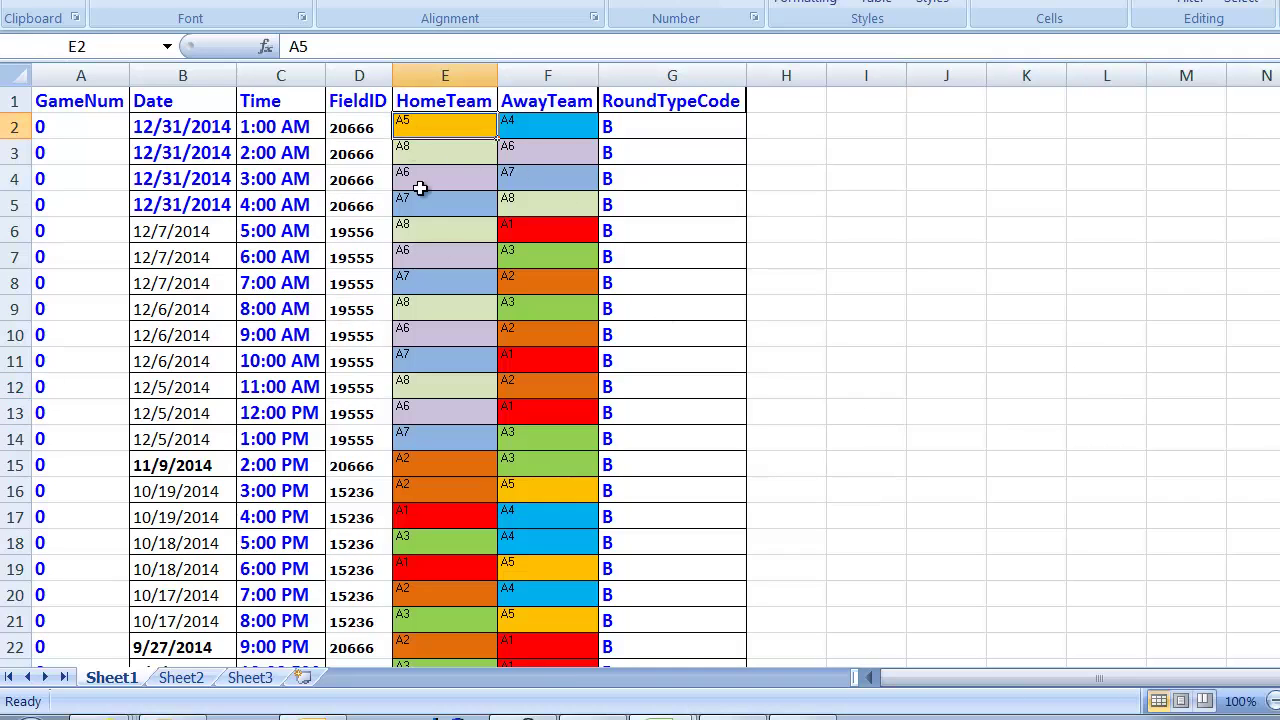
click(543, 130)
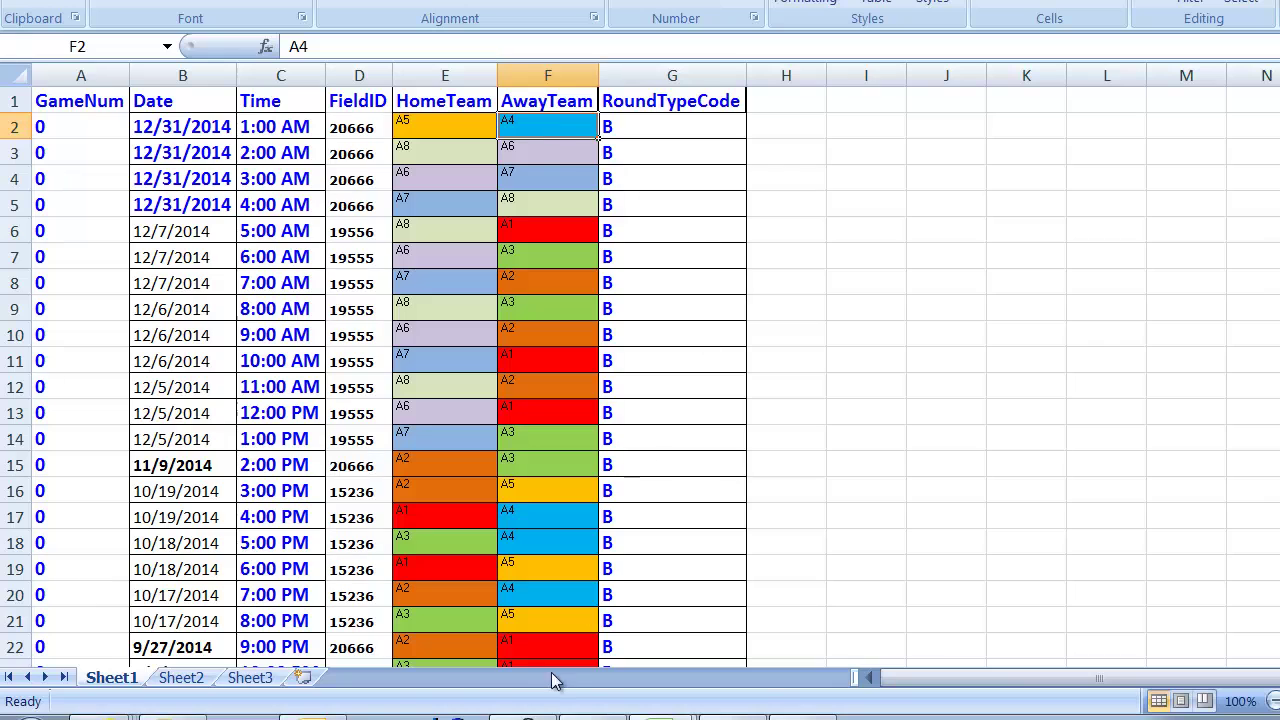
Switch to the FWRL 12-14 (3).xlsx workbook and copy the team name FC Alliance B01A from cell K8 of the B13 sheet
mouse_move(662, 716)
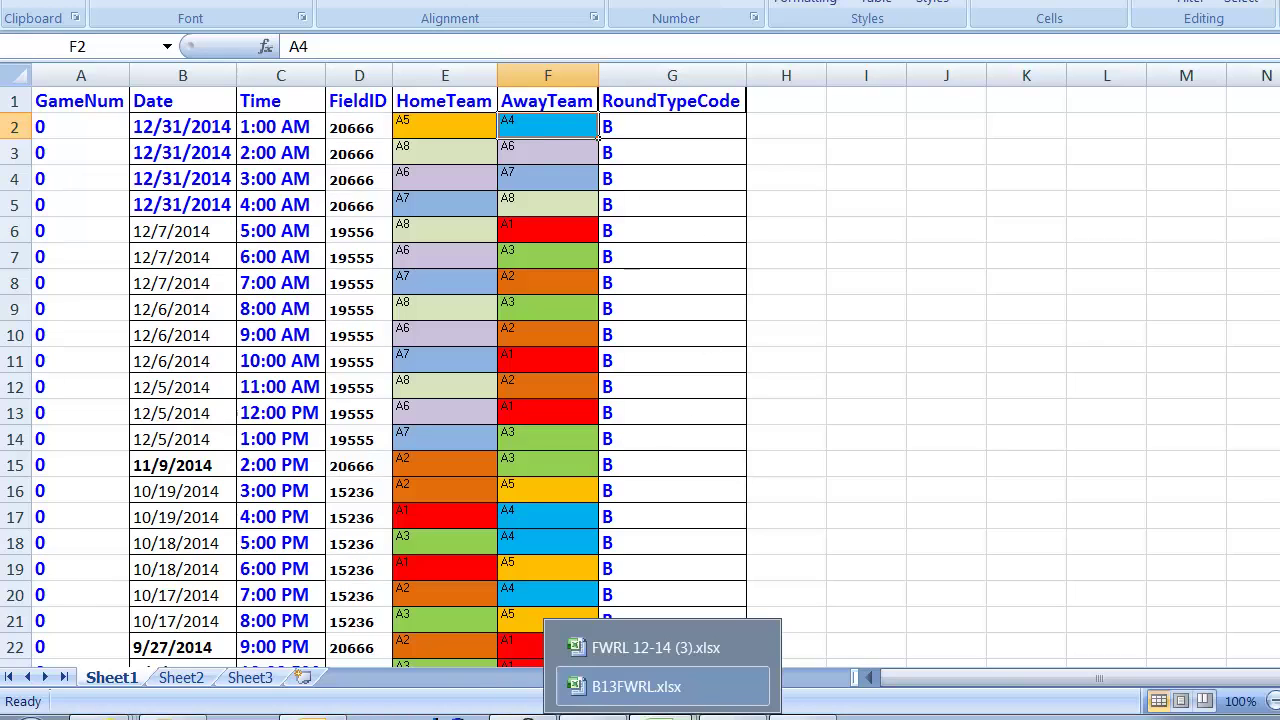
click(643, 645)
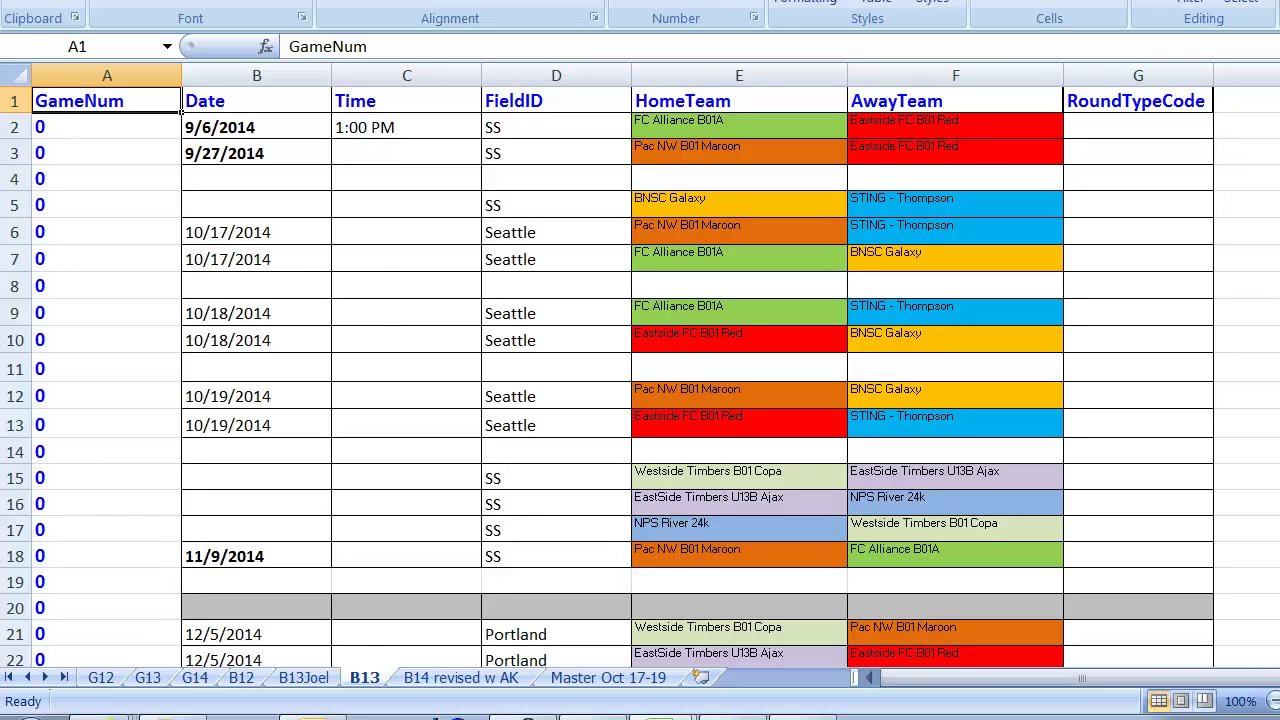
scroll(1094, 494, right, 1)
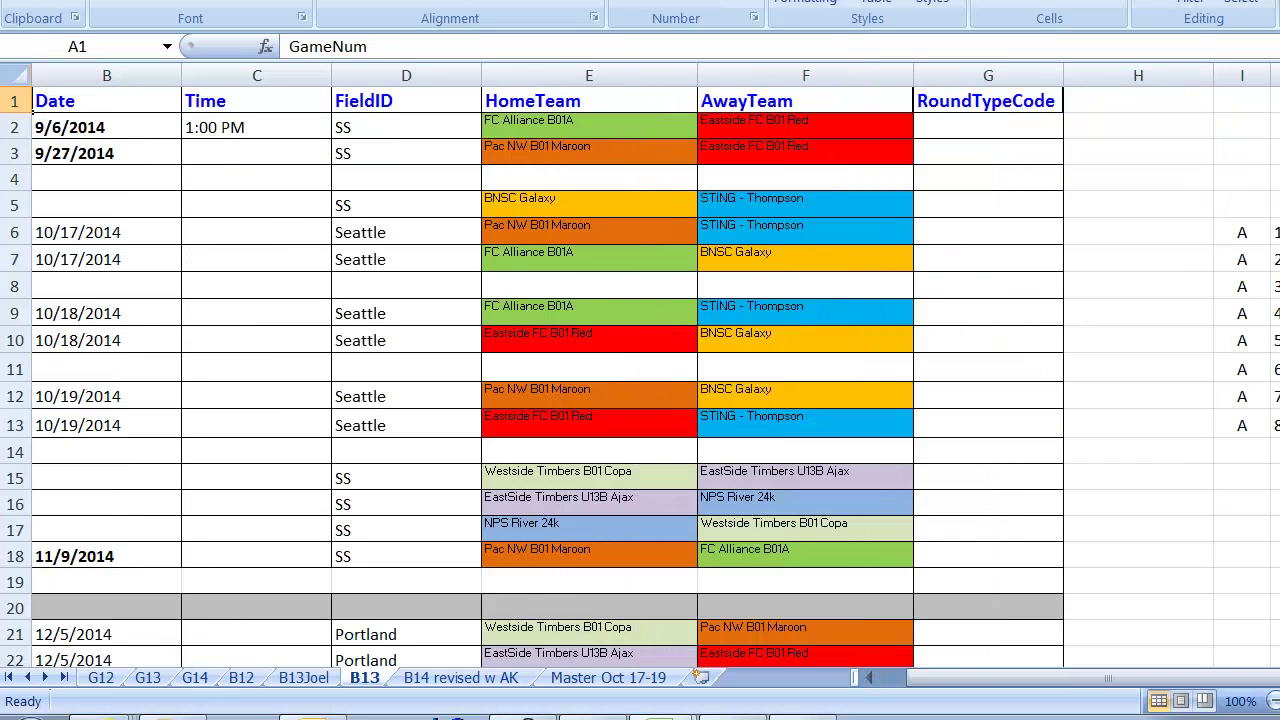
click(1279, 286)
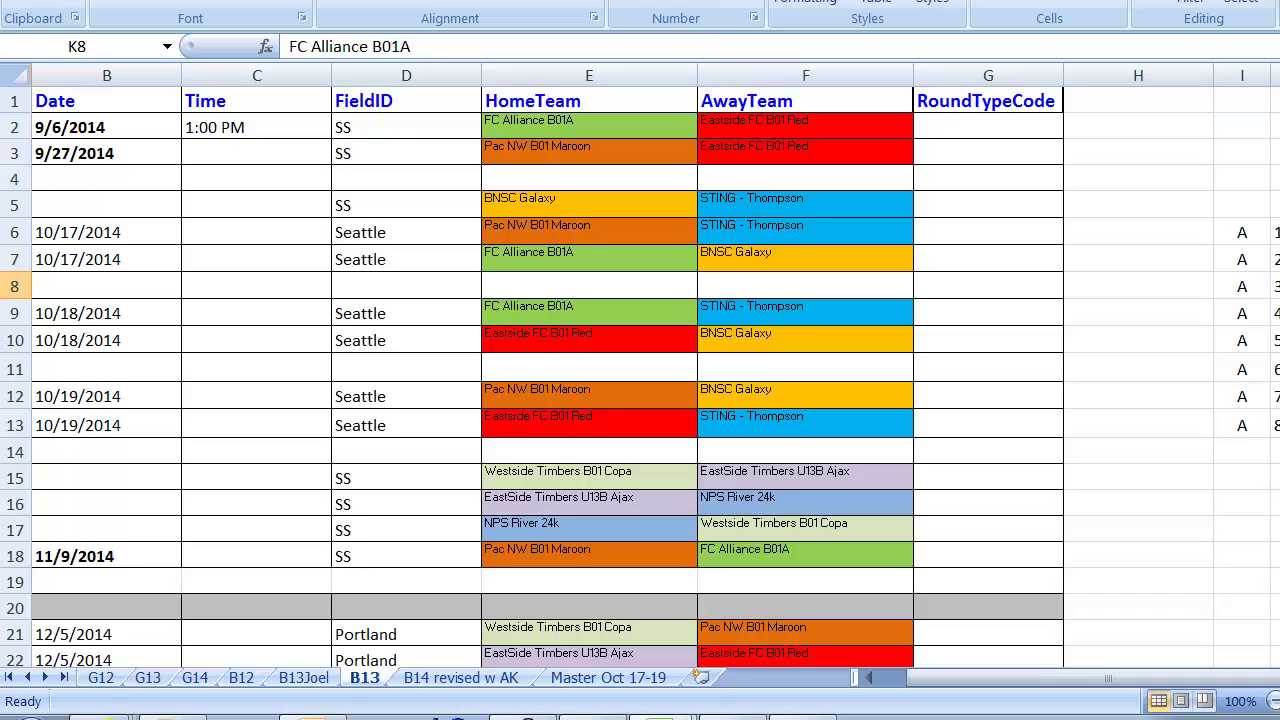
key(ctrl+c)
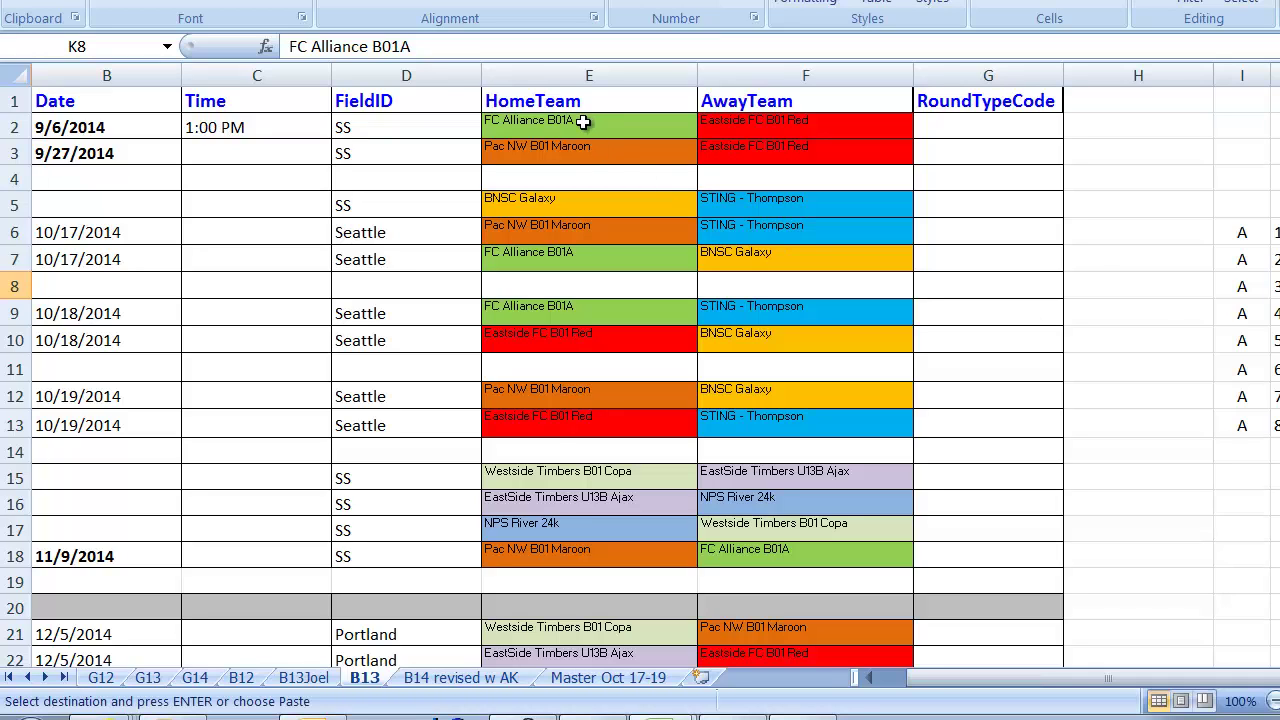
Replace every occurrence of FC Alliance B01A on the B13 sheet with the team code A3
key(ctrl+f)
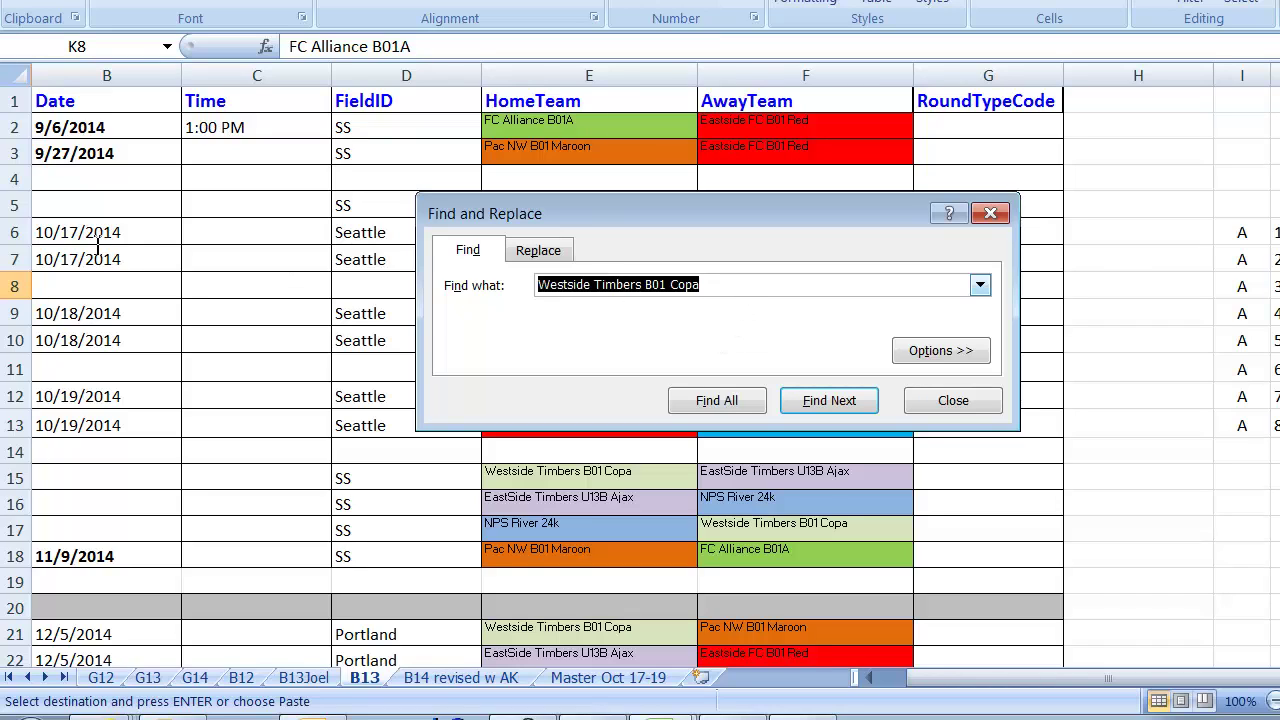
key(ctrl+v)
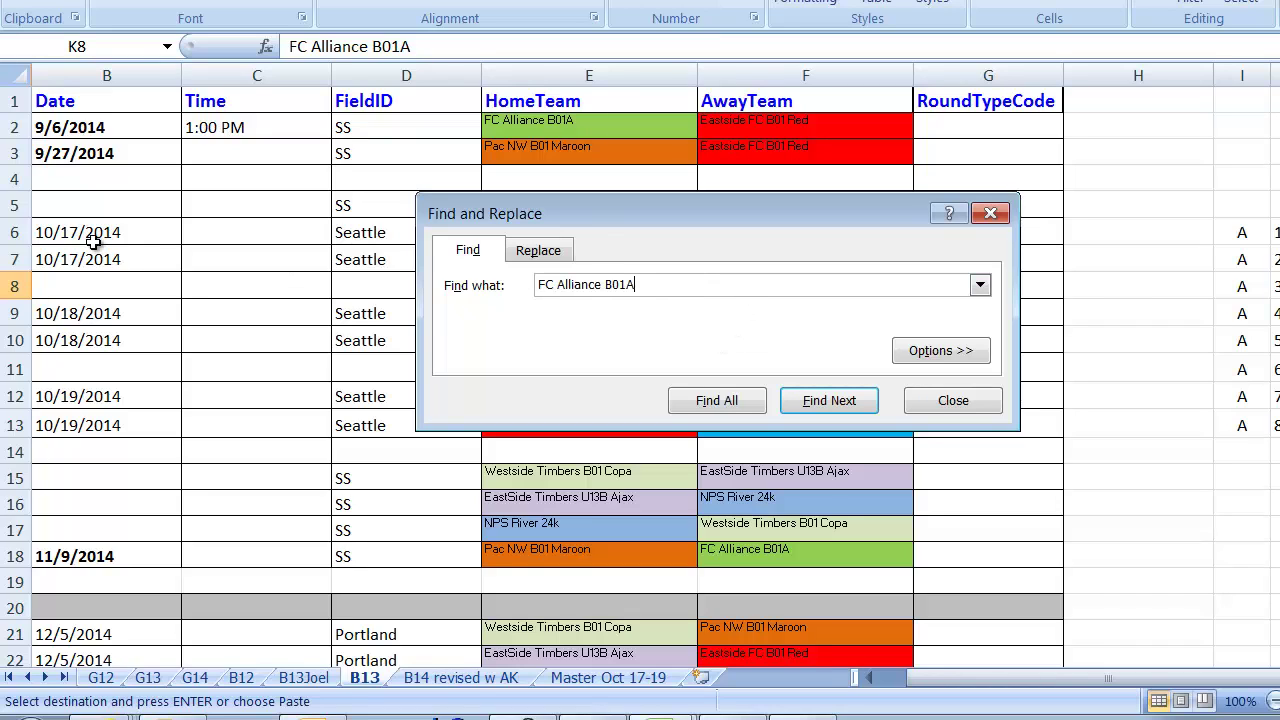
click(536, 252)
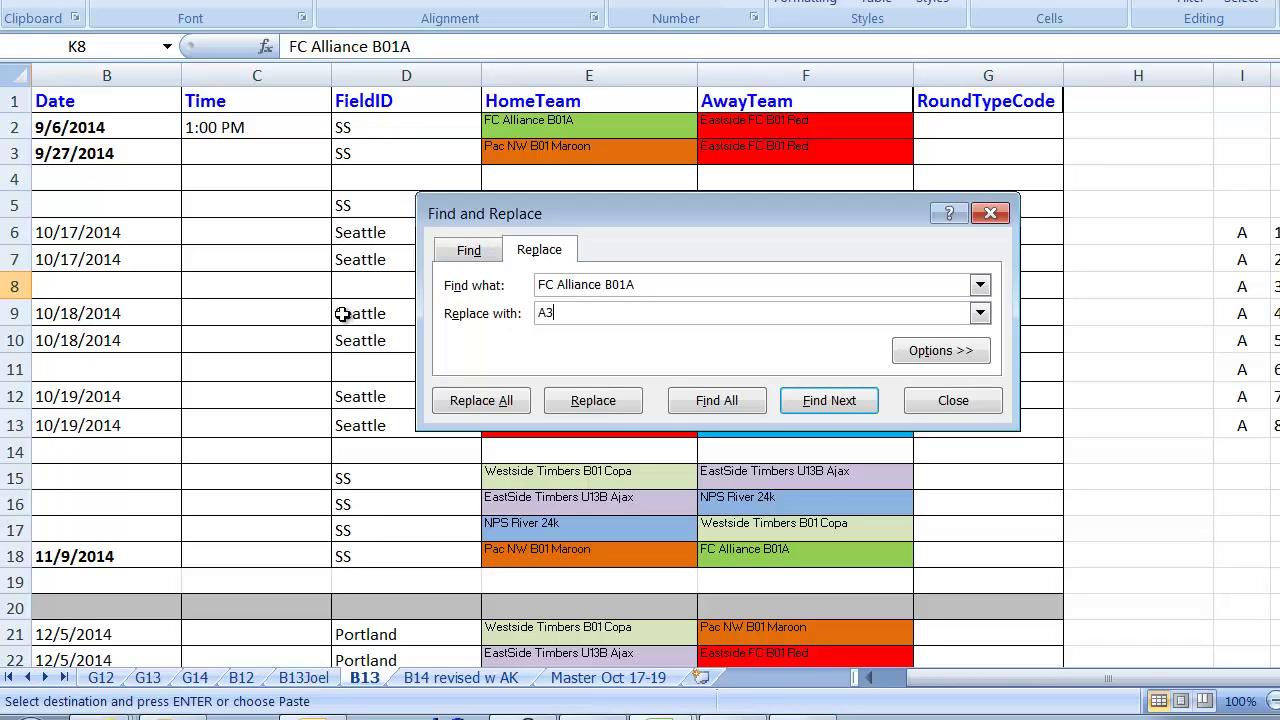
text(A3)
click(500, 402)
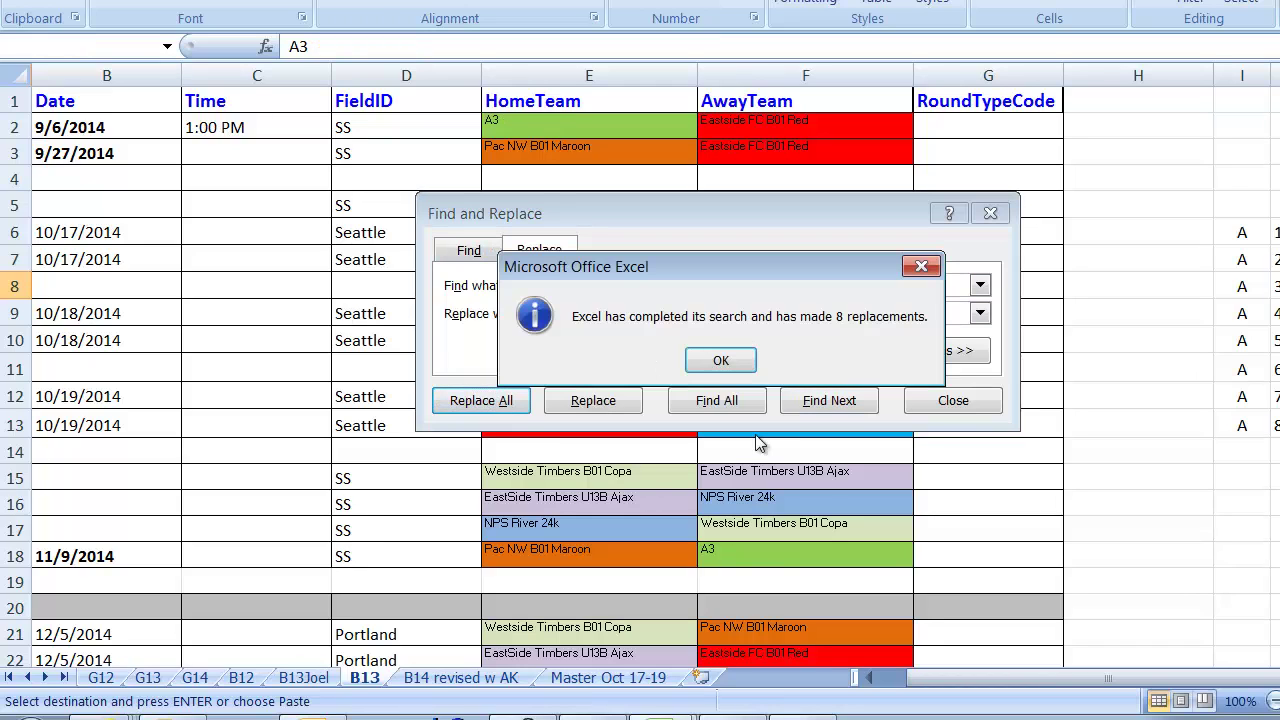
click(720, 360)
click(993, 213)
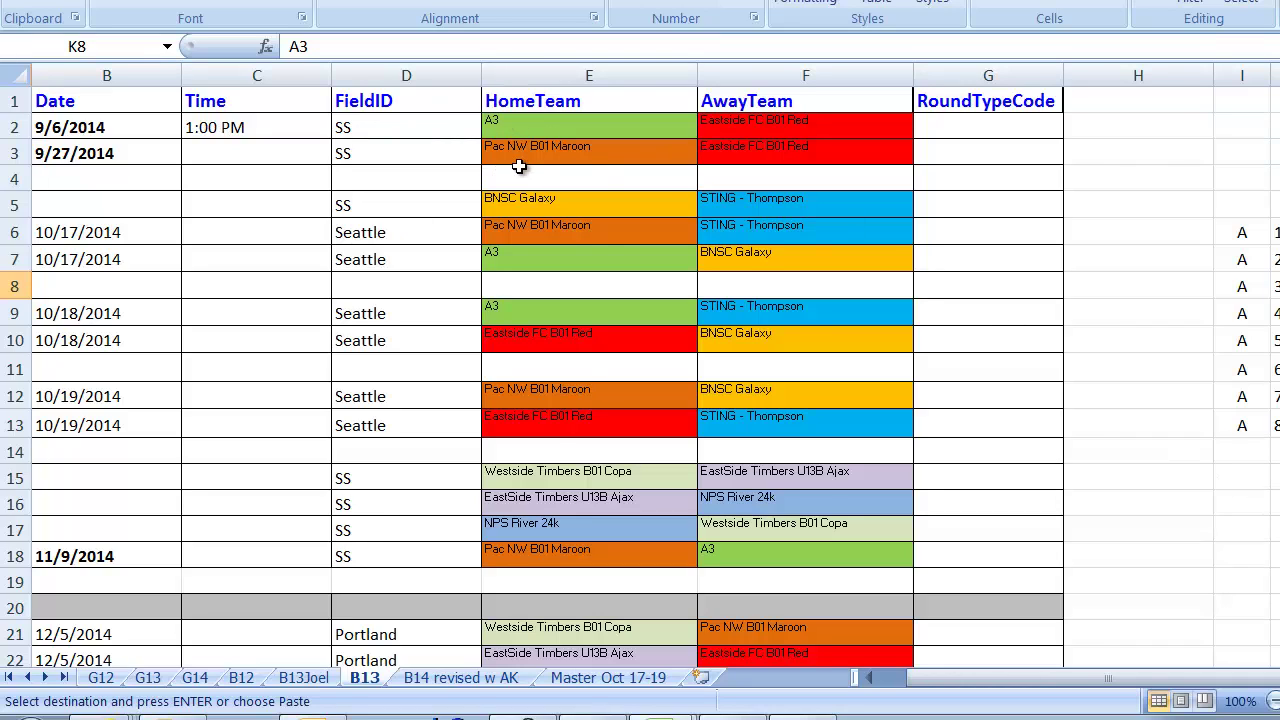
Switch to the B13FWRL.xlsx workbook and review the GameNum, date, time, field ID and team columns through all game rows
mouse_move(647, 712)
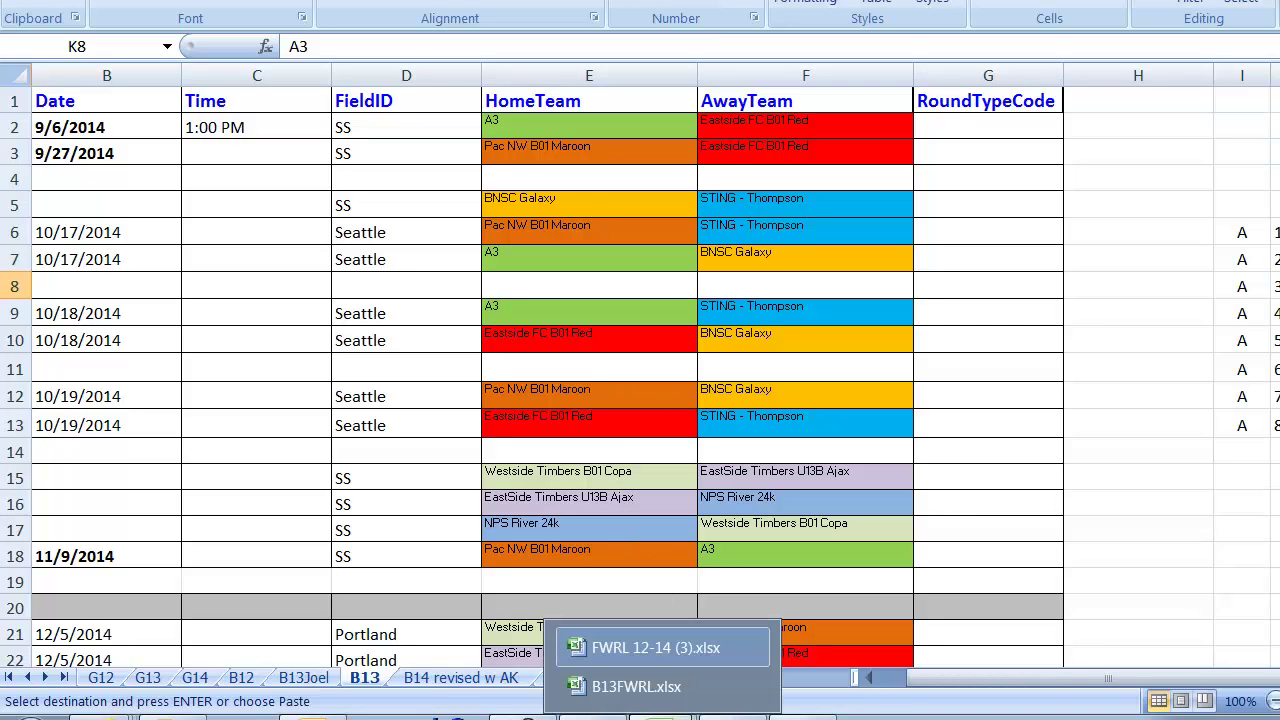
click(615, 686)
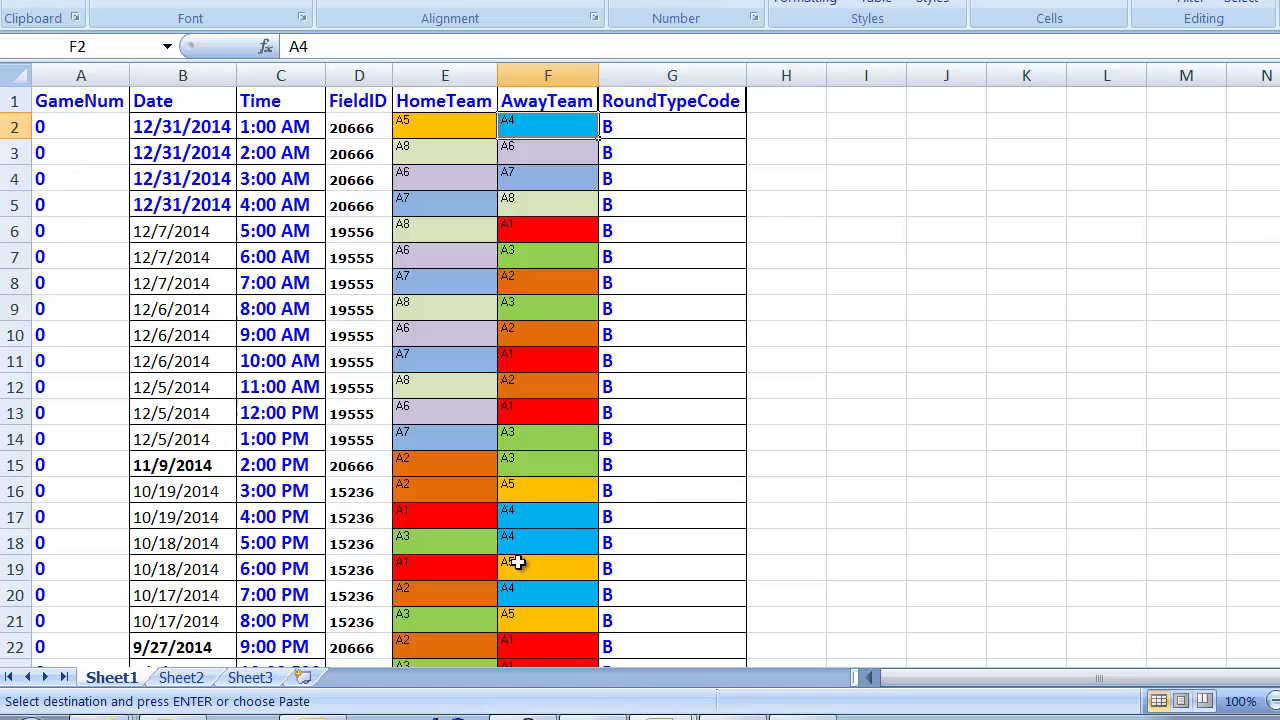
drag(69, 126, 80, 567)
scroll(185, 165, down, 2)
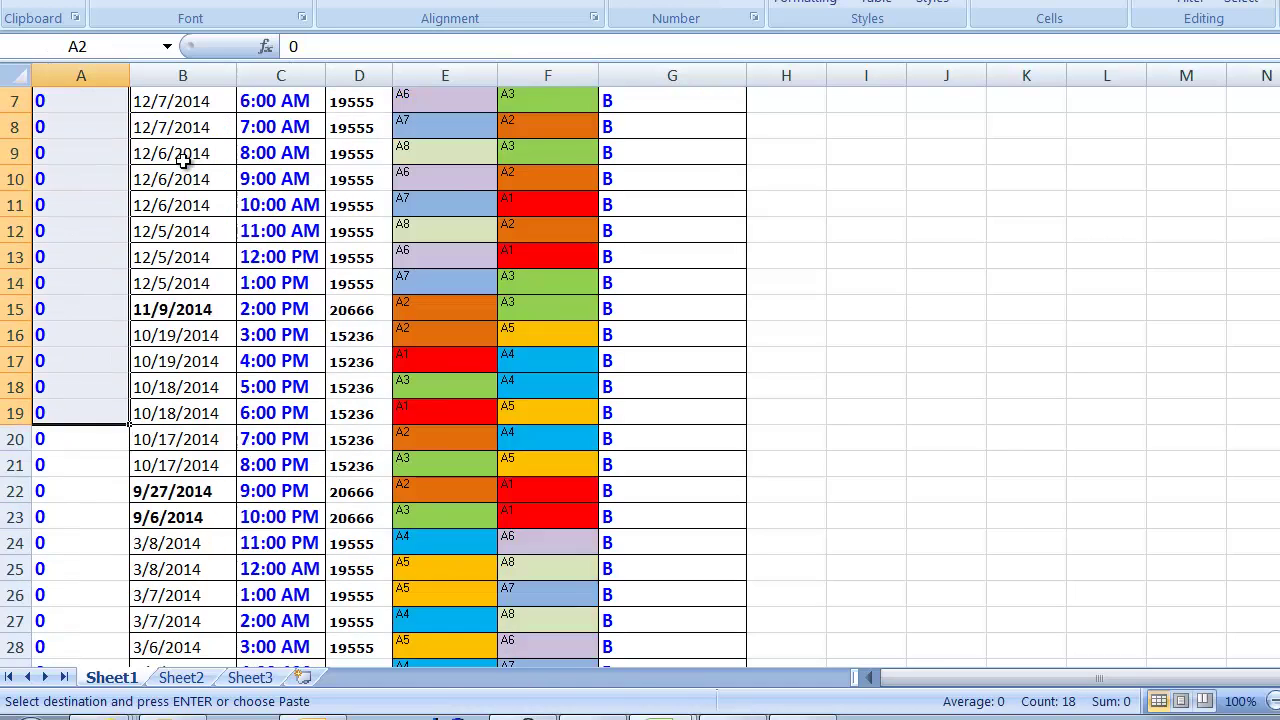
scroll(183, 160, up, 1)
scroll(183, 160, up, 1)
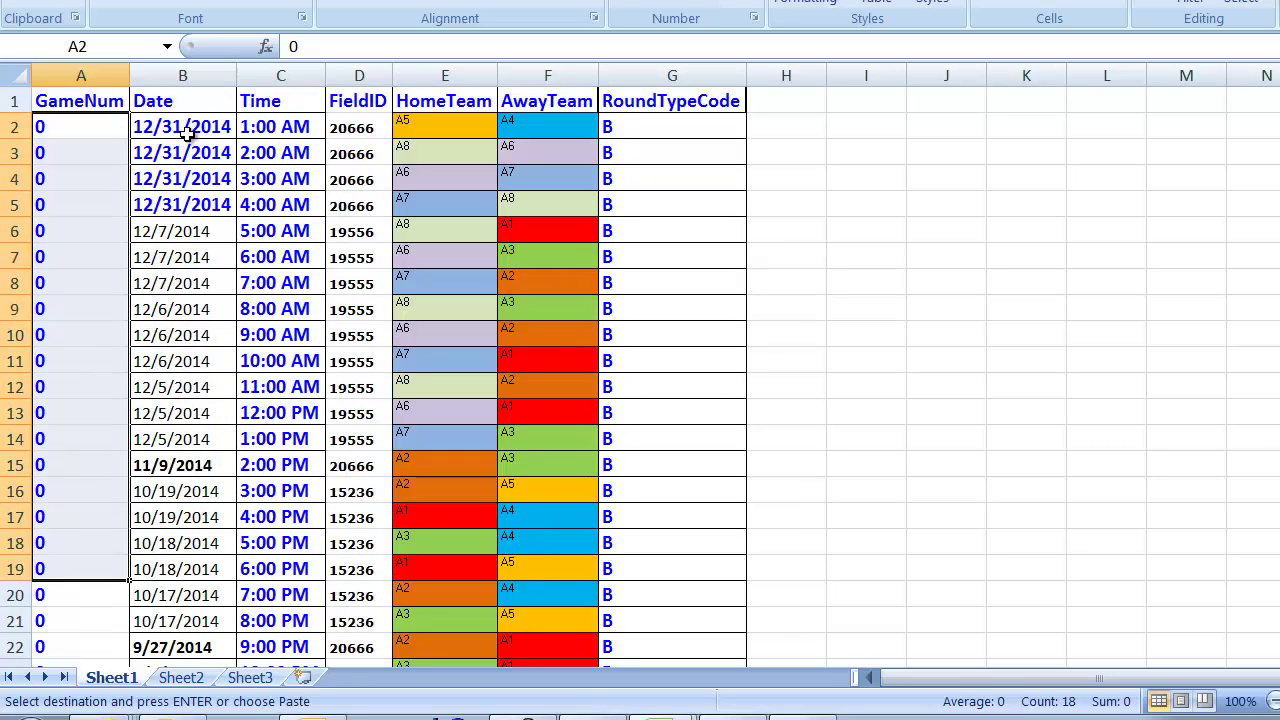
scroll(190, 385, down, 3)
scroll(190, 385, up, 3)
scroll(853, 414, down, 5)
scroll(855, 419, up, 5)
Switch back to the league website, close the field ID list, and open the Excel schedule upload for a flight under Scheduling
key(alt+Tab)
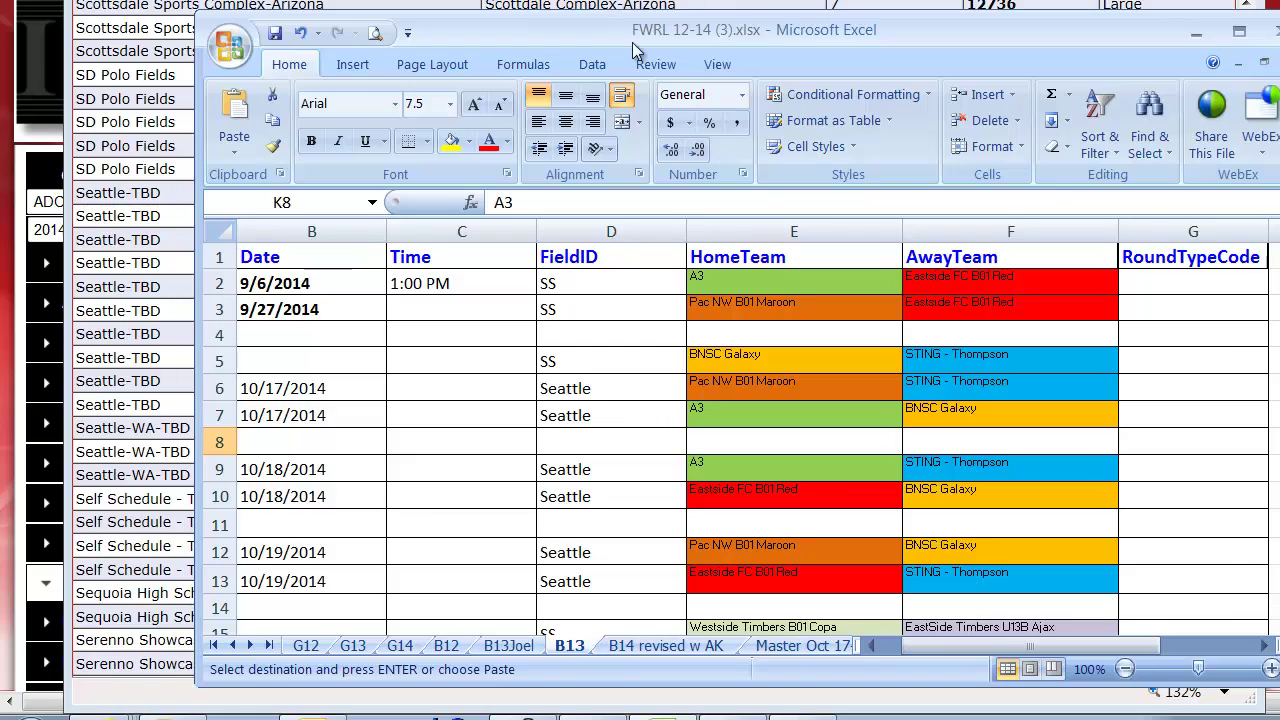
key(alt+Tab)
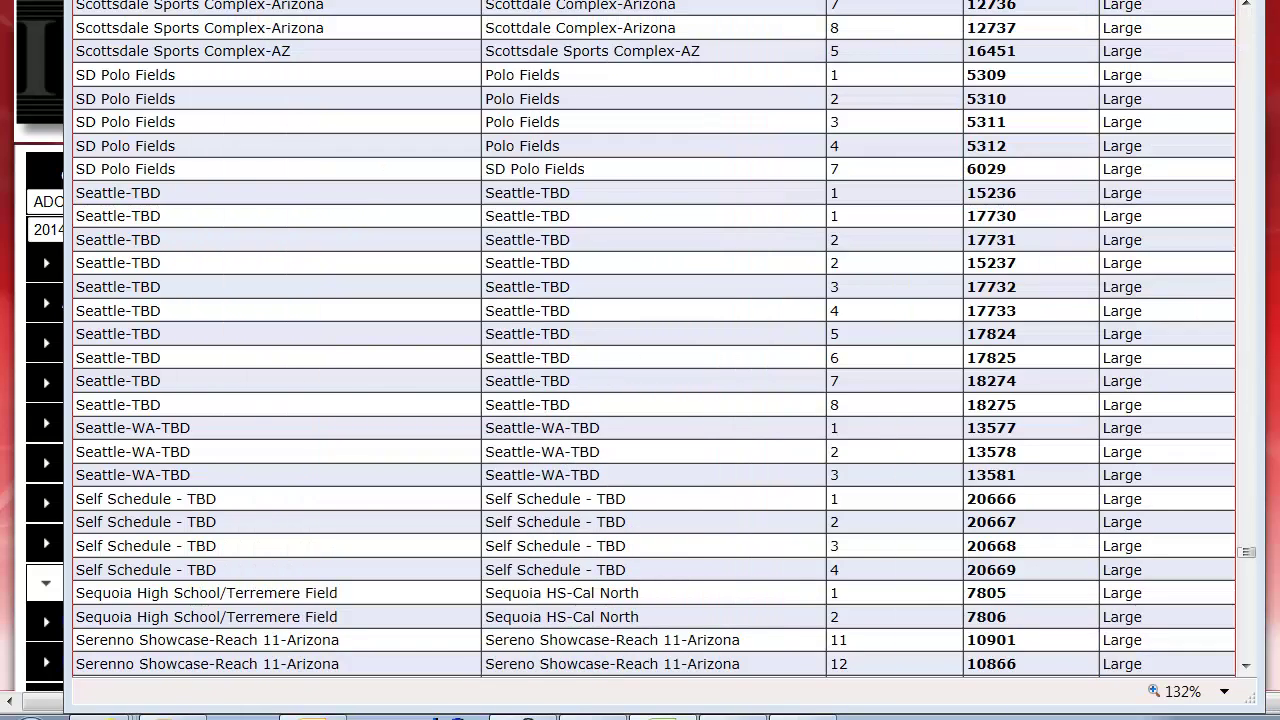
key(alt+F4)
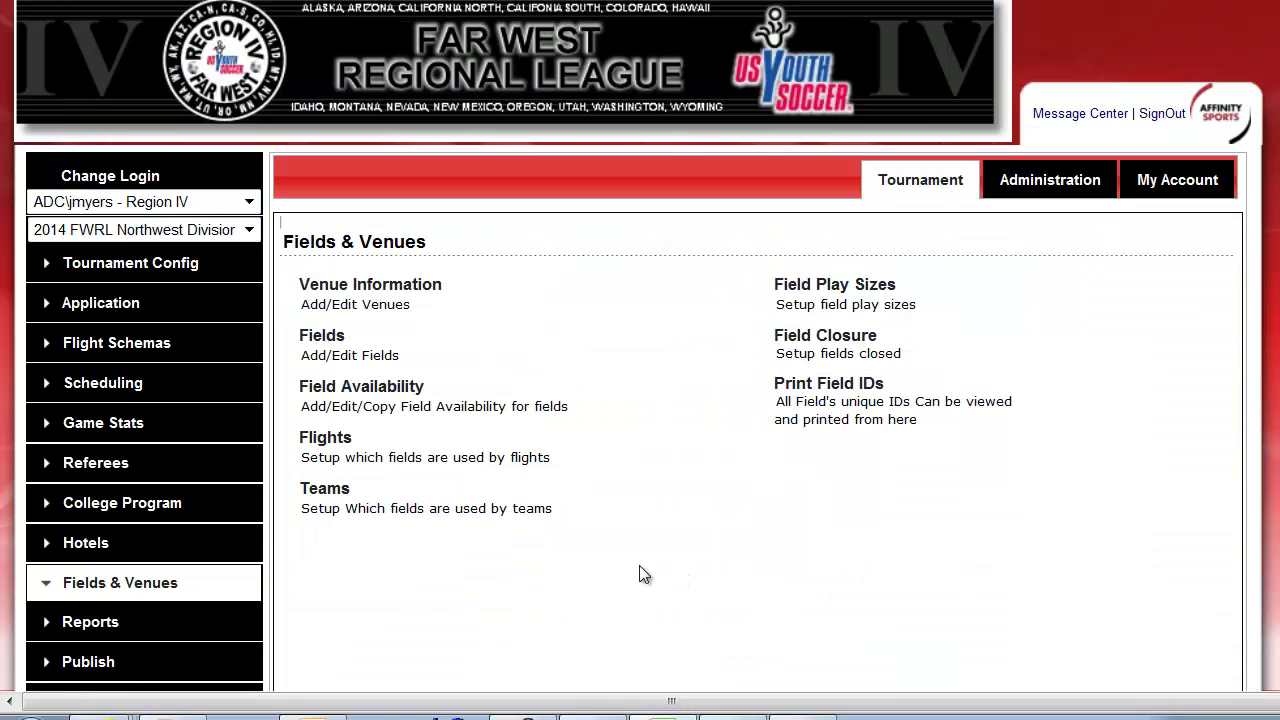
click(103, 383)
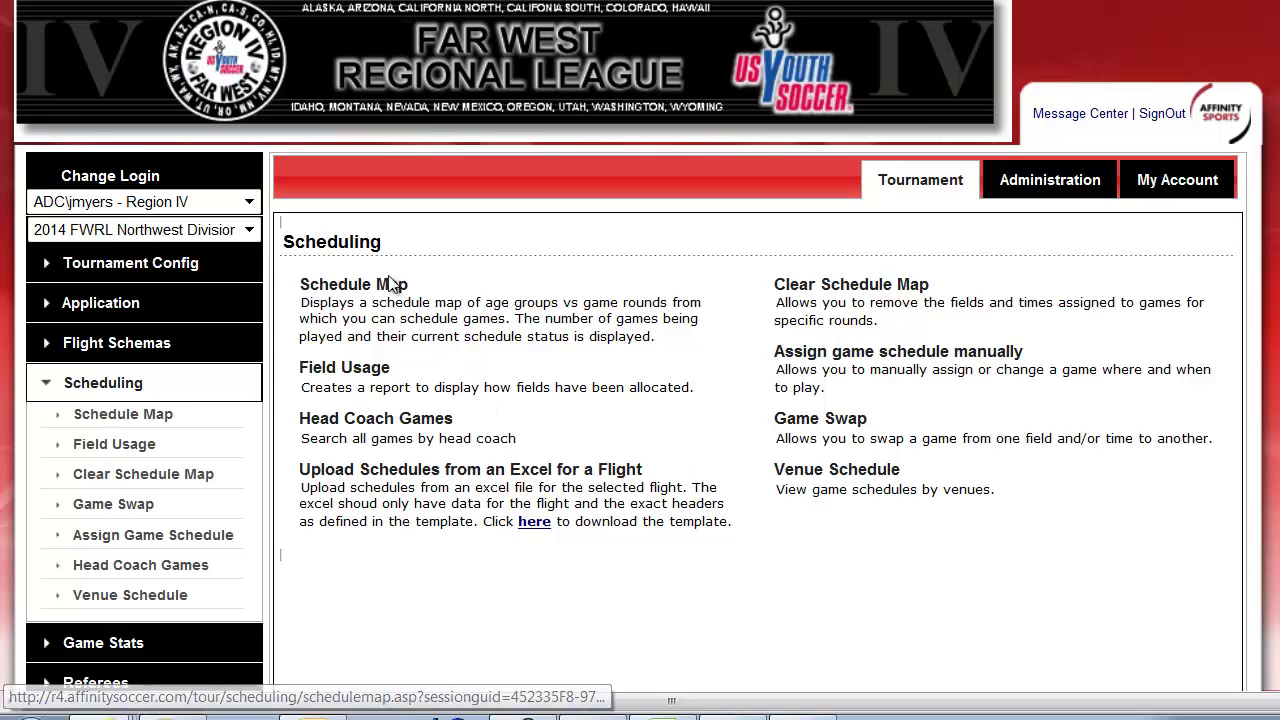
click(392, 477)
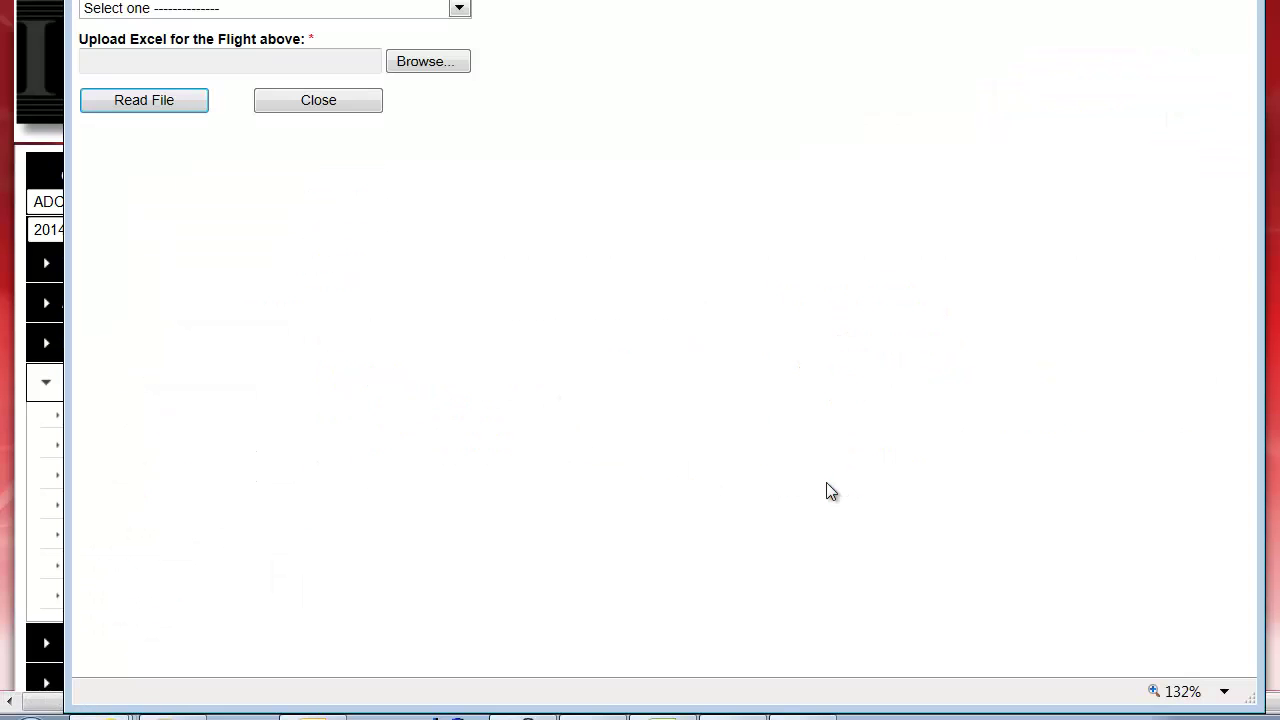
Select the Boys Under 13 flight and read in the B13FWRL.xlsx file from the desktop
click(210, 10)
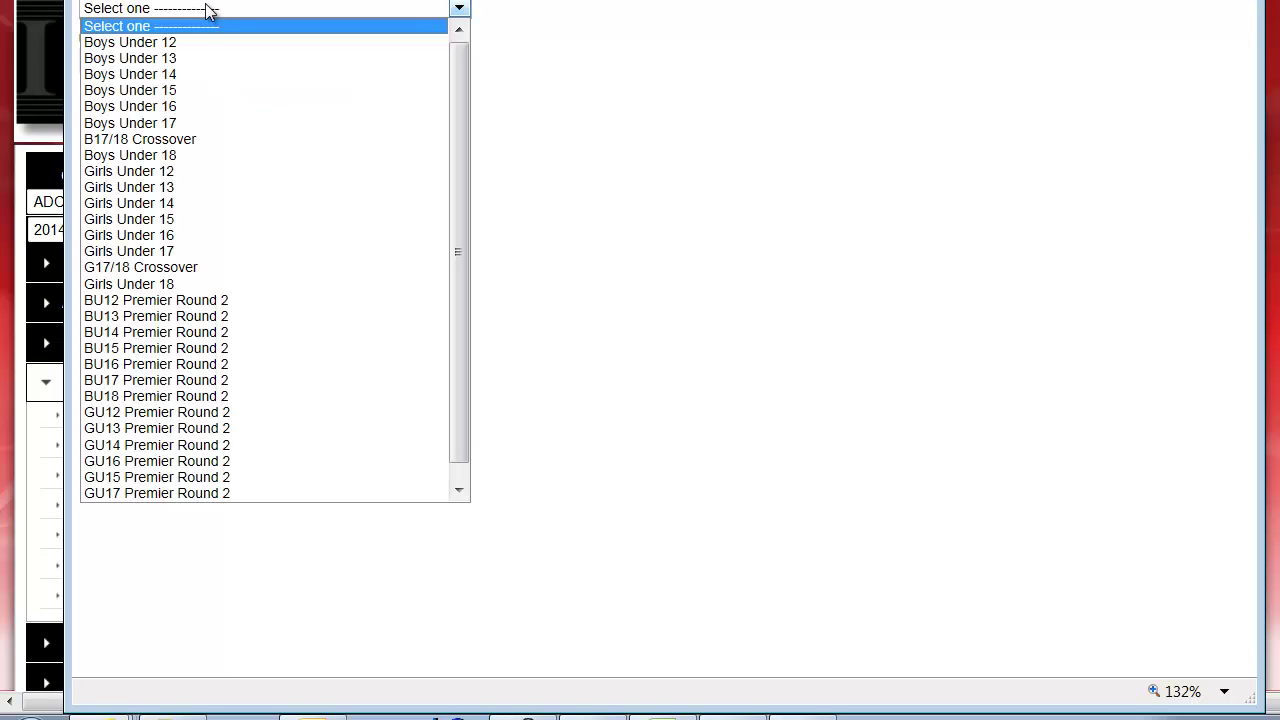
click(188, 56)
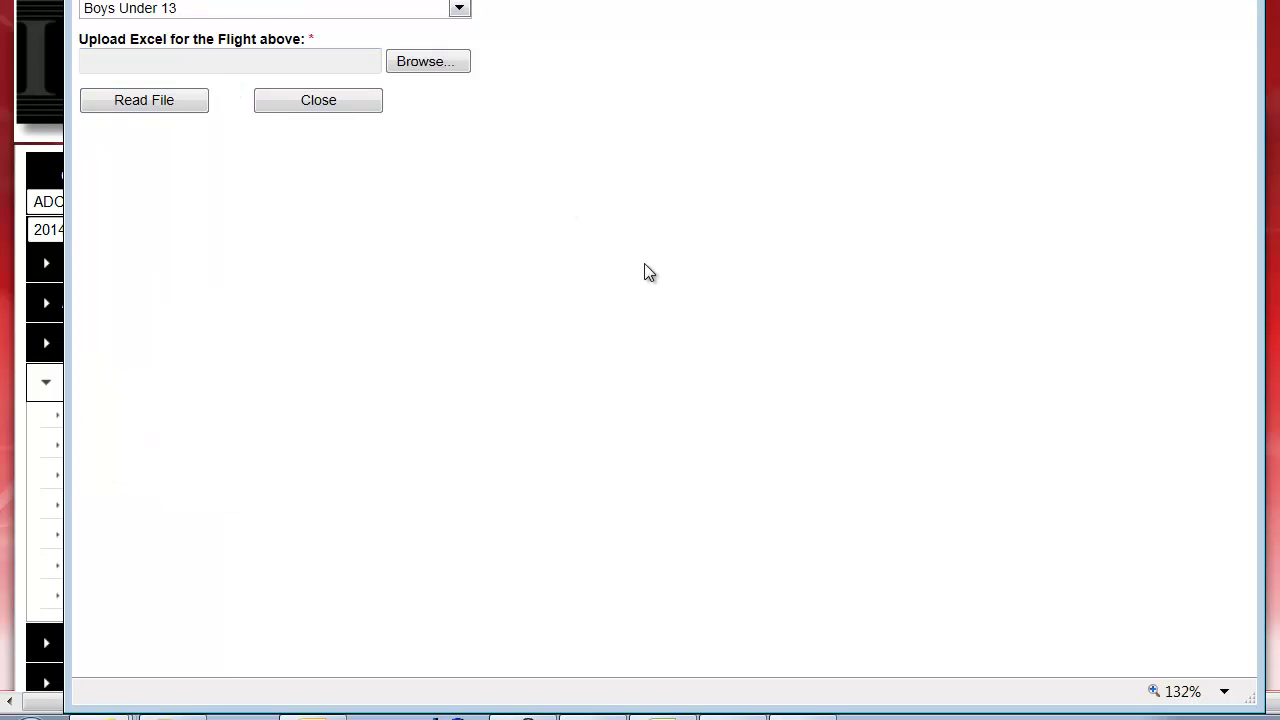
click(427, 62)
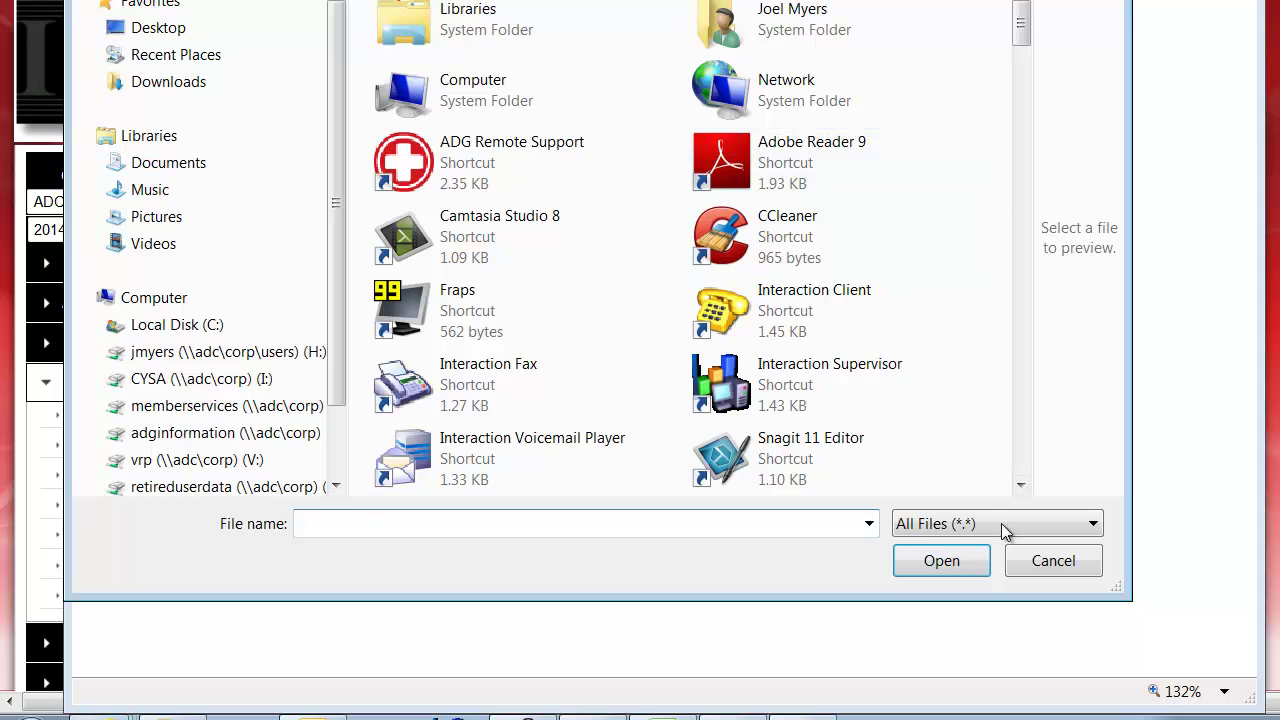
click(868, 526)
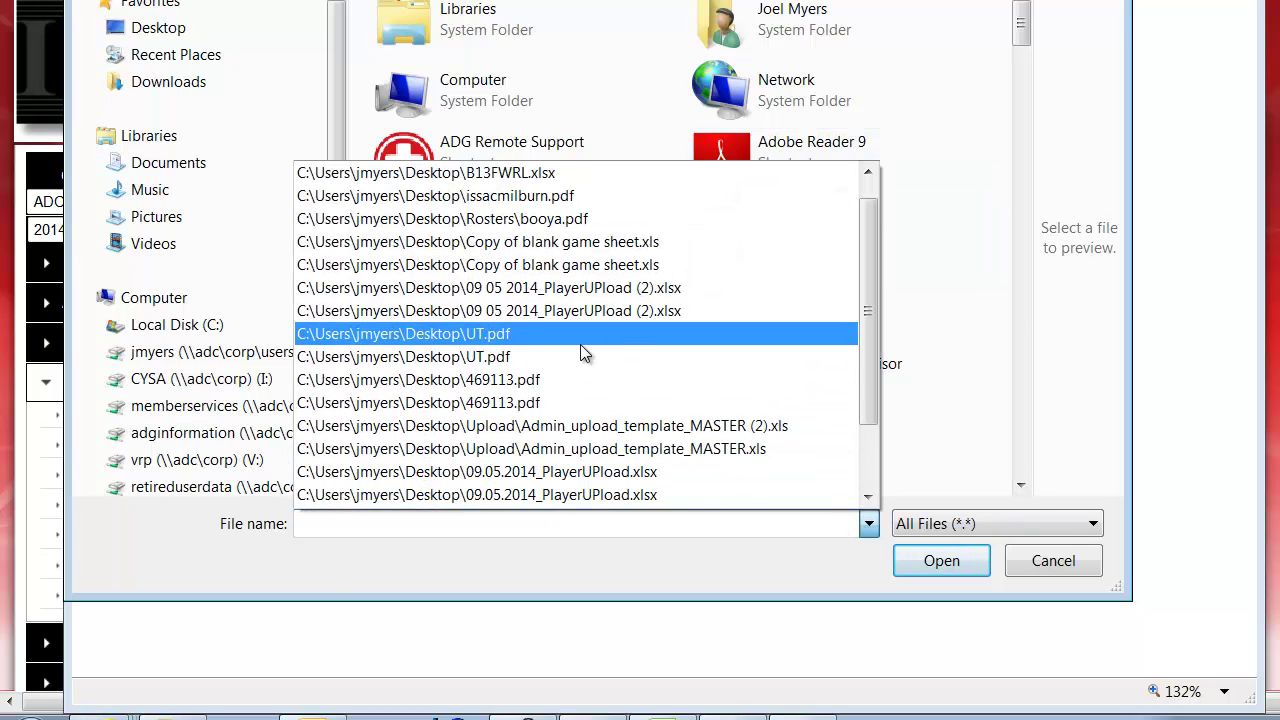
click(548, 178)
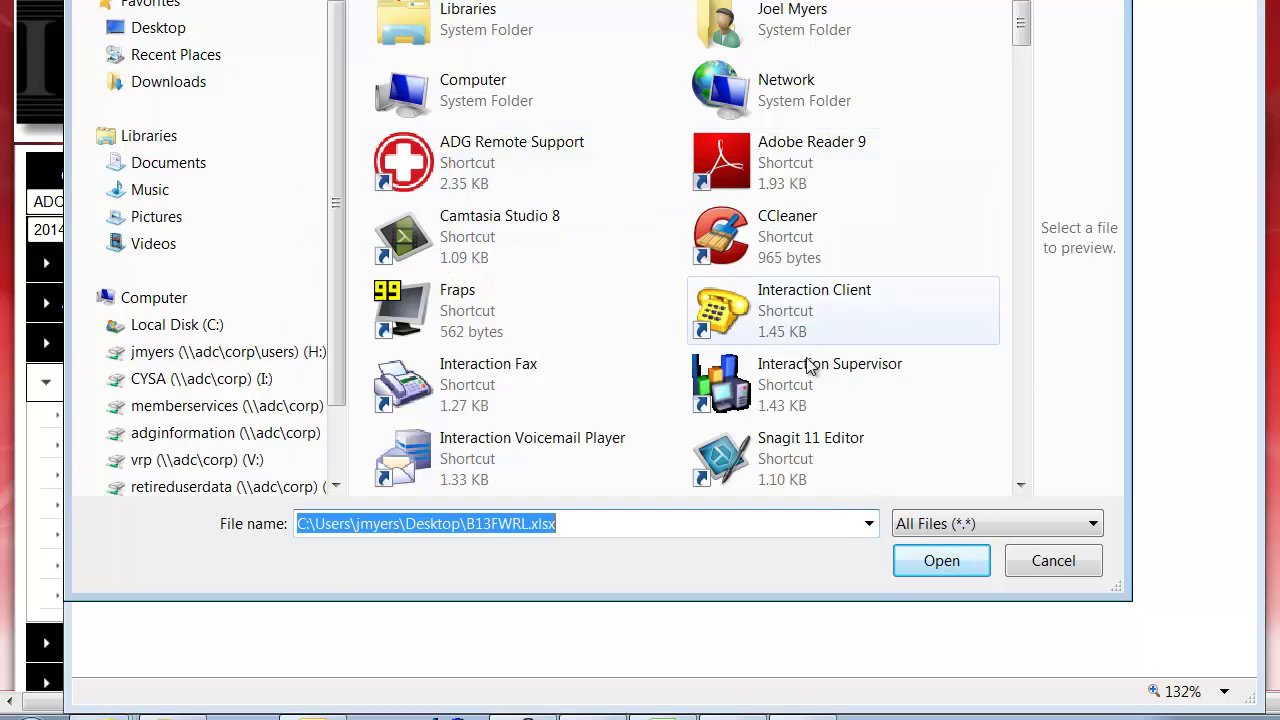
click(942, 561)
click(160, 103)
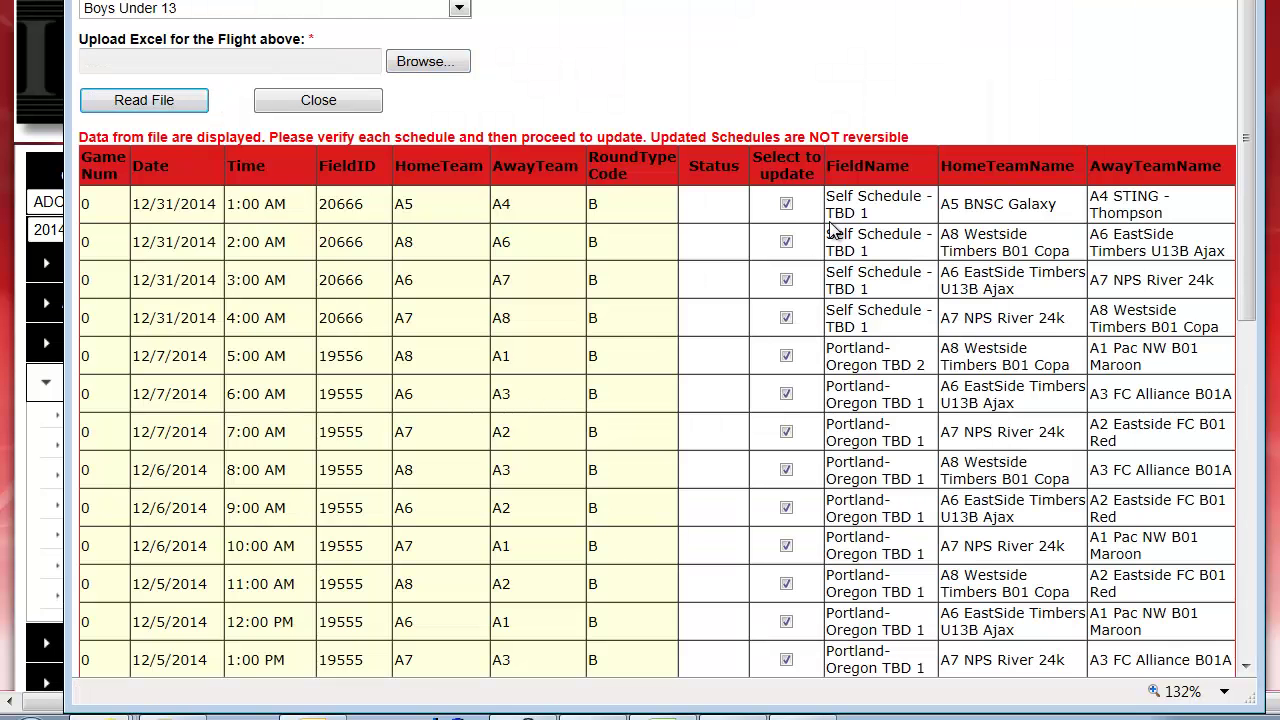
Verify the imported games, update all the selected schedules, and return to the league website's Scheduling page
scroll(575, 347, down, 5)
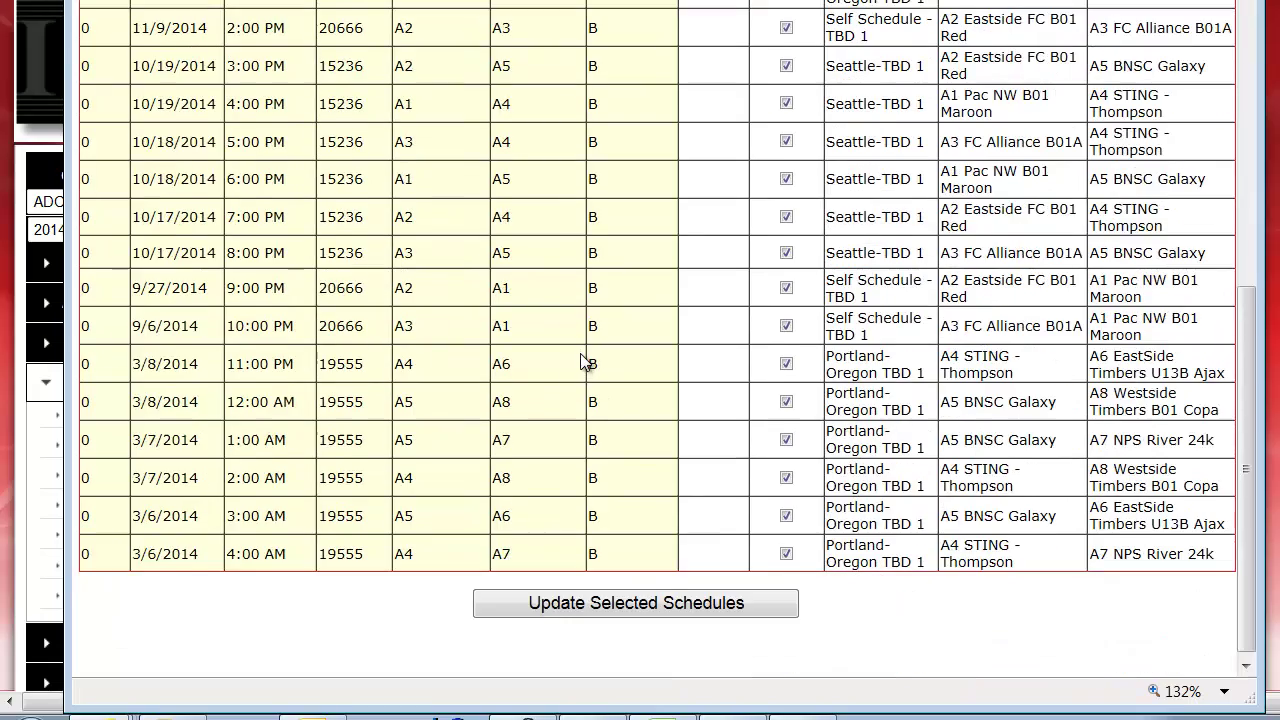
scroll(620, 376, up, 8)
scroll(620, 374, down, 8)
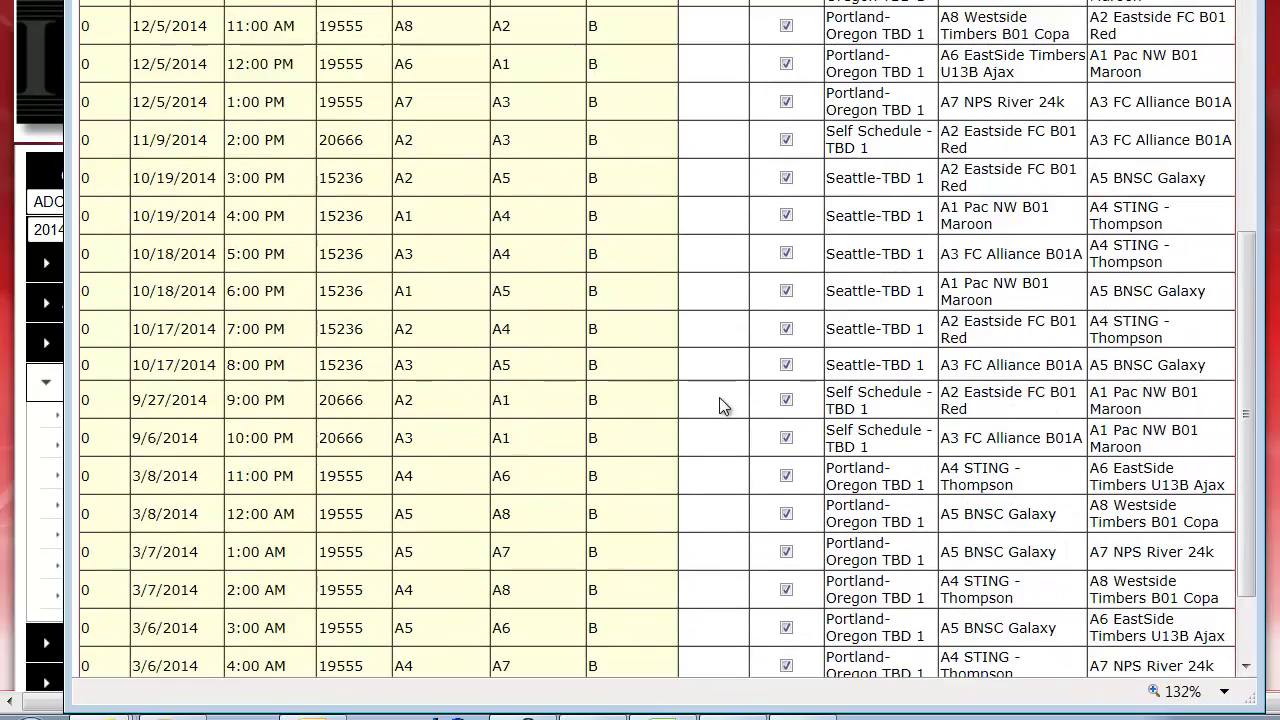
click(742, 598)
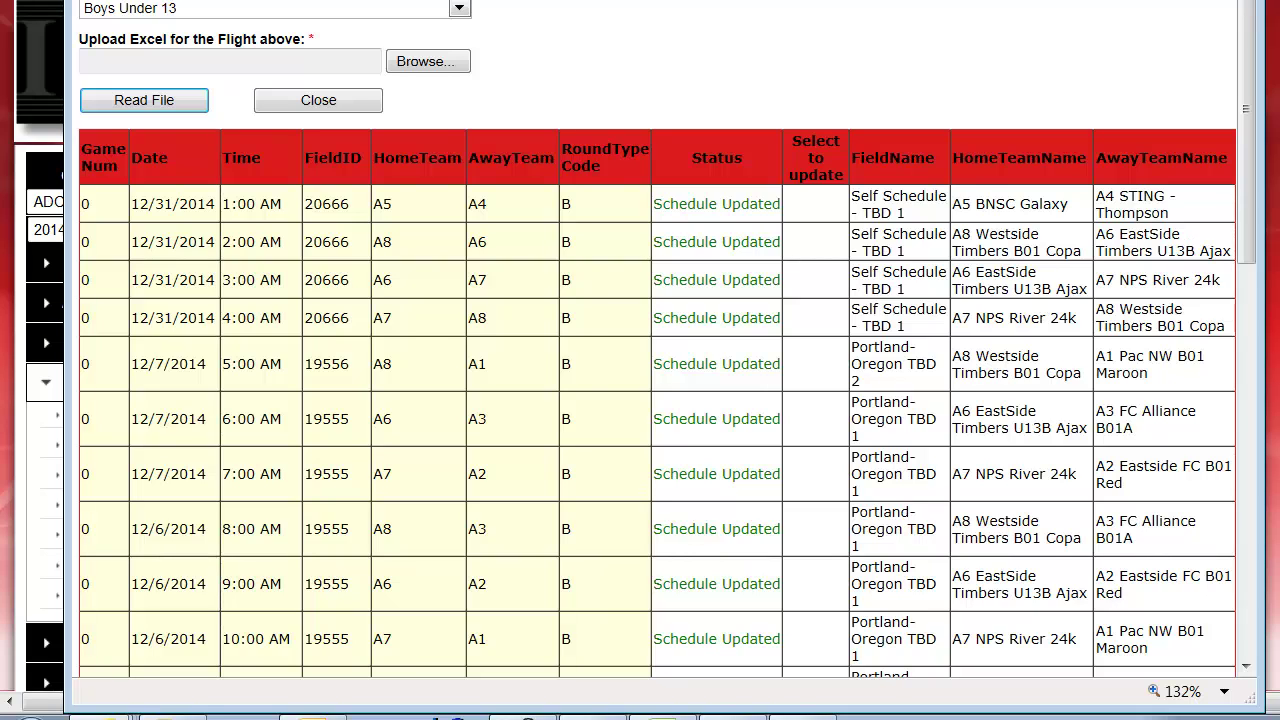
click(865, 716)
click(547, 622)
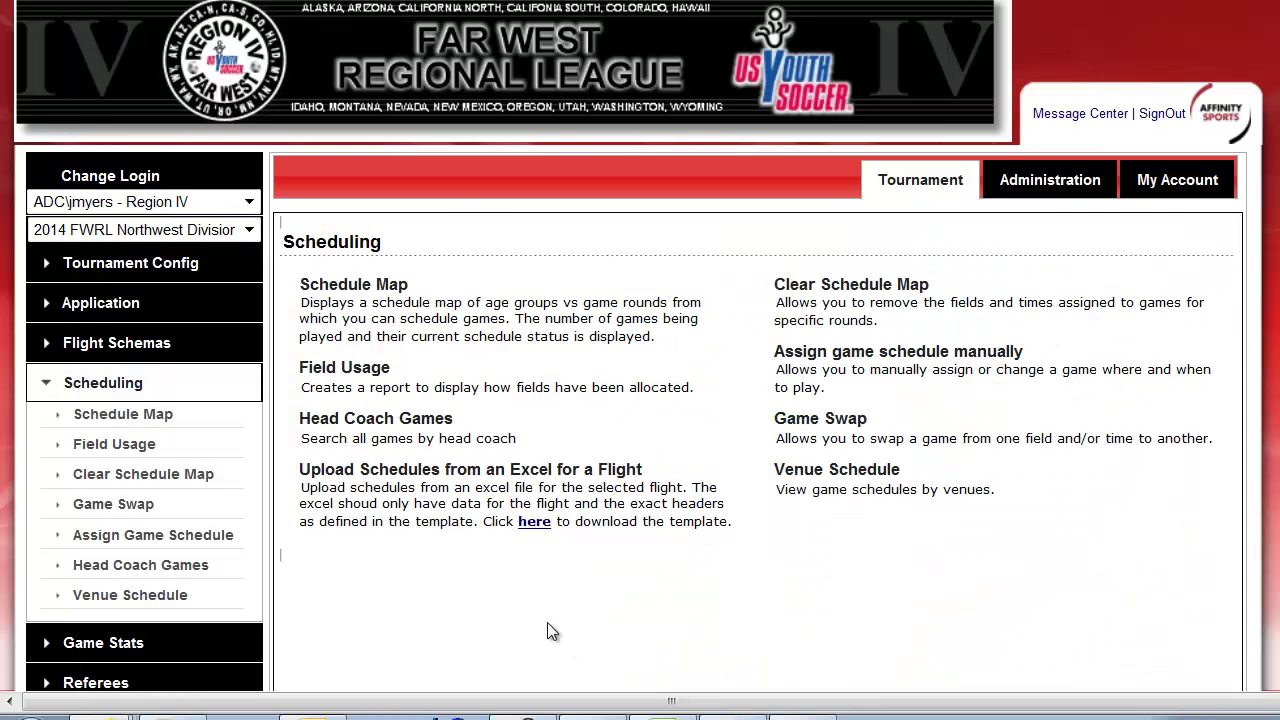
Open the Schedule Map, review the Boys Under 13 bracket's scheduled games down to the last one, and close the game list
scroll(547, 622, down, 2)
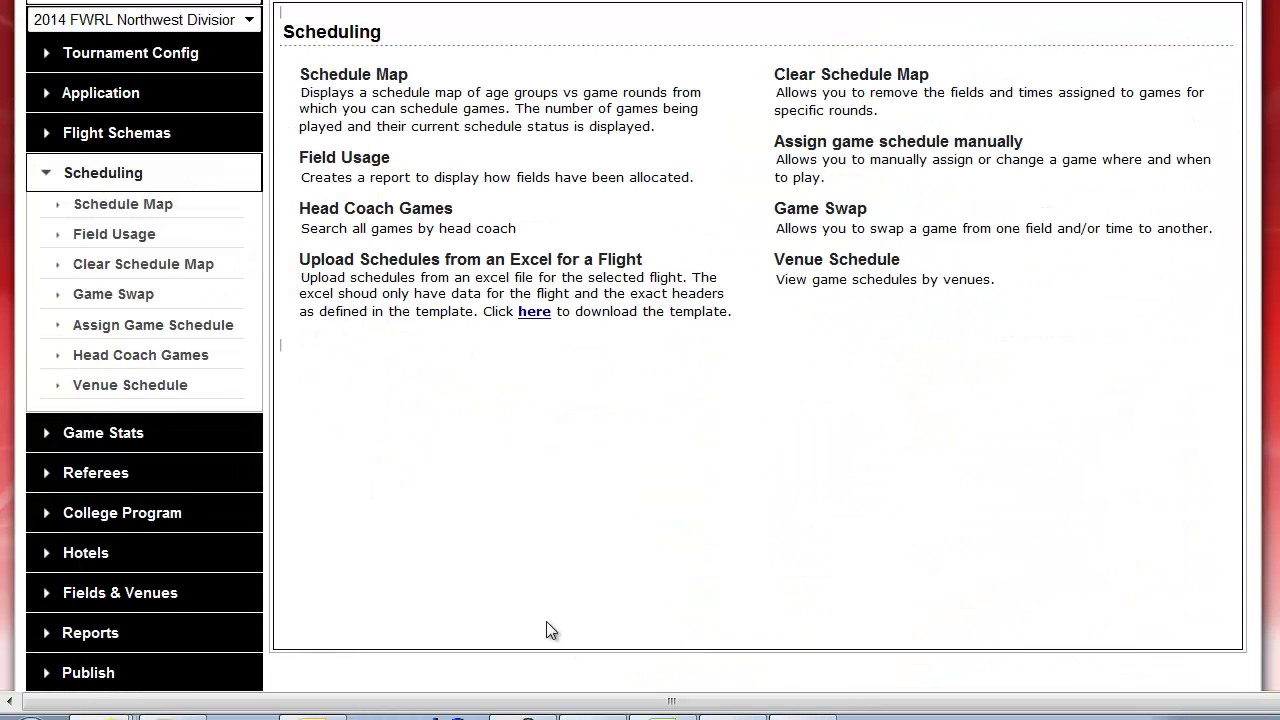
click(107, 218)
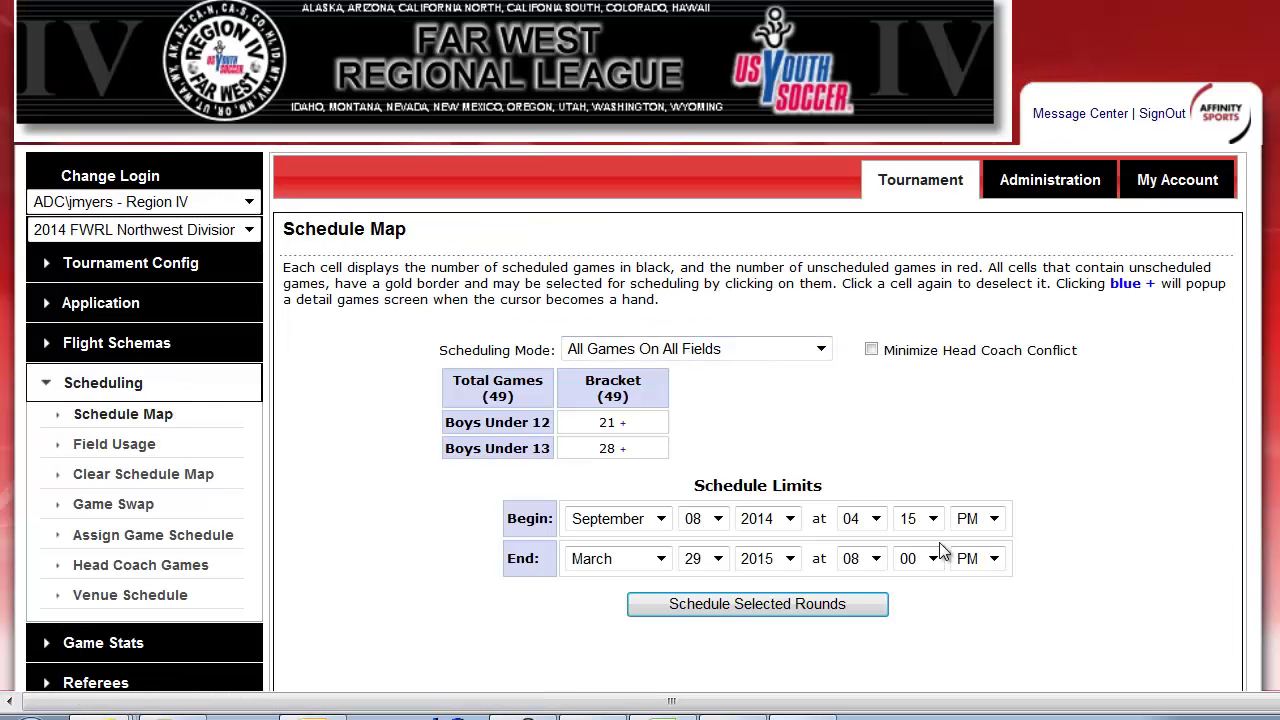
click(623, 450)
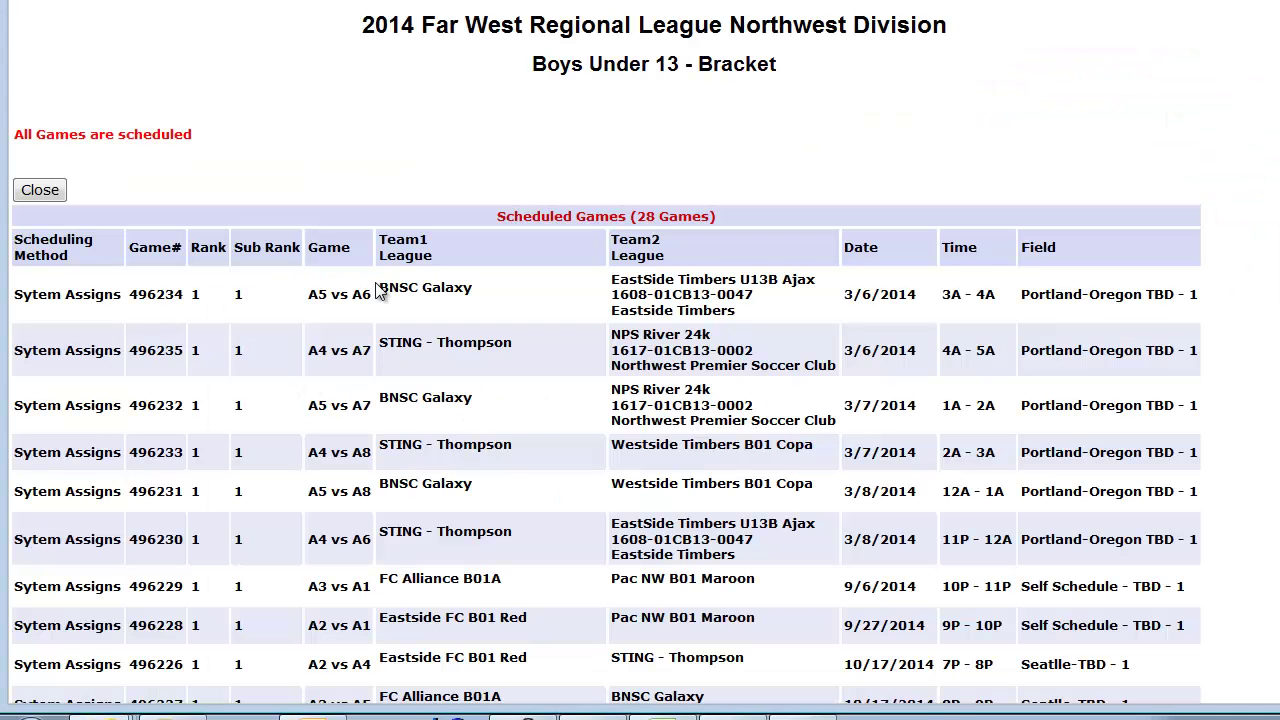
scroll(640, 400, down, 10)
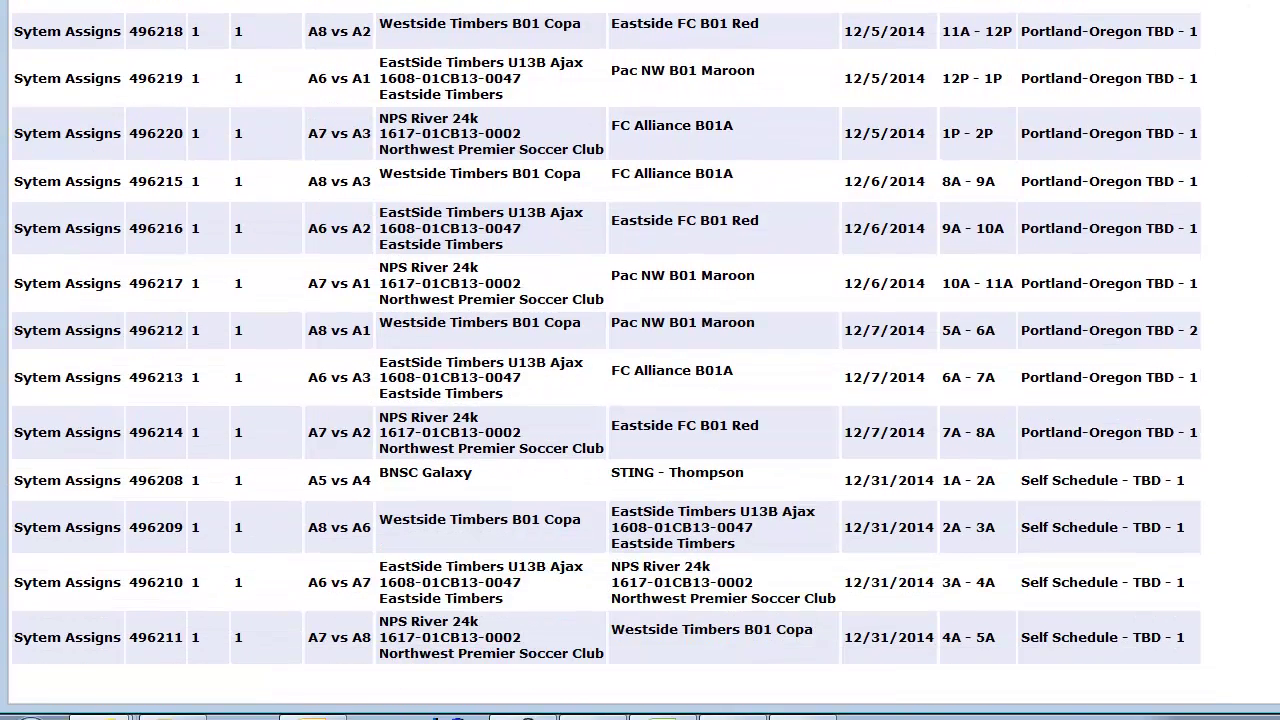
click(1250, 3)
Open the Boys Under 13 flight from the tournament publishing page and review its group standings and the bracket games listed by date
scroll(436, 478, down, 4)
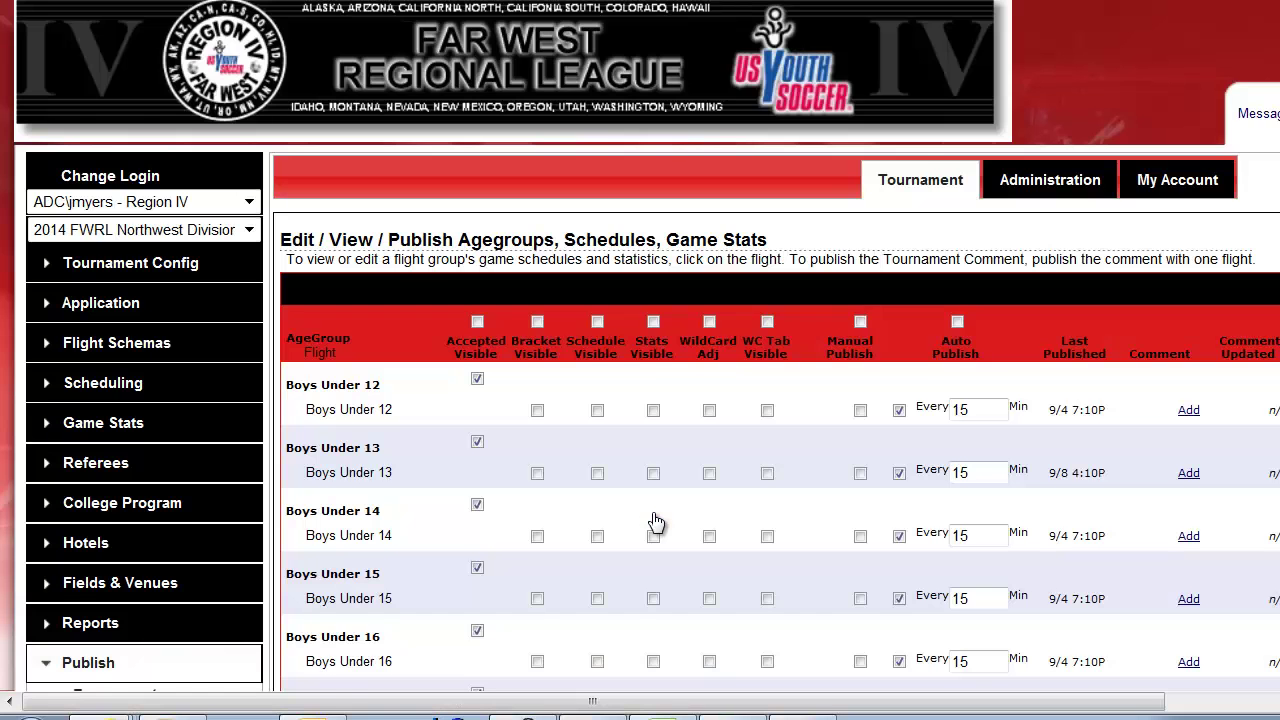
scroll(651, 523, down, 1)
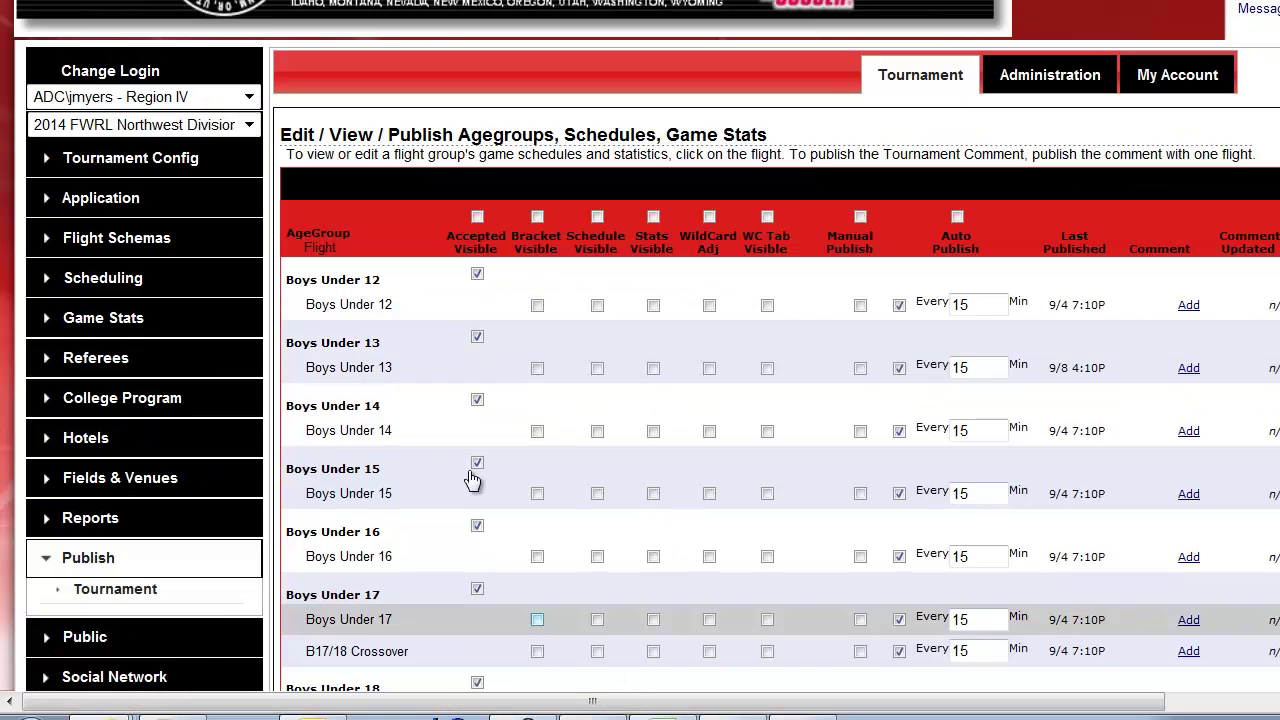
click(348, 369)
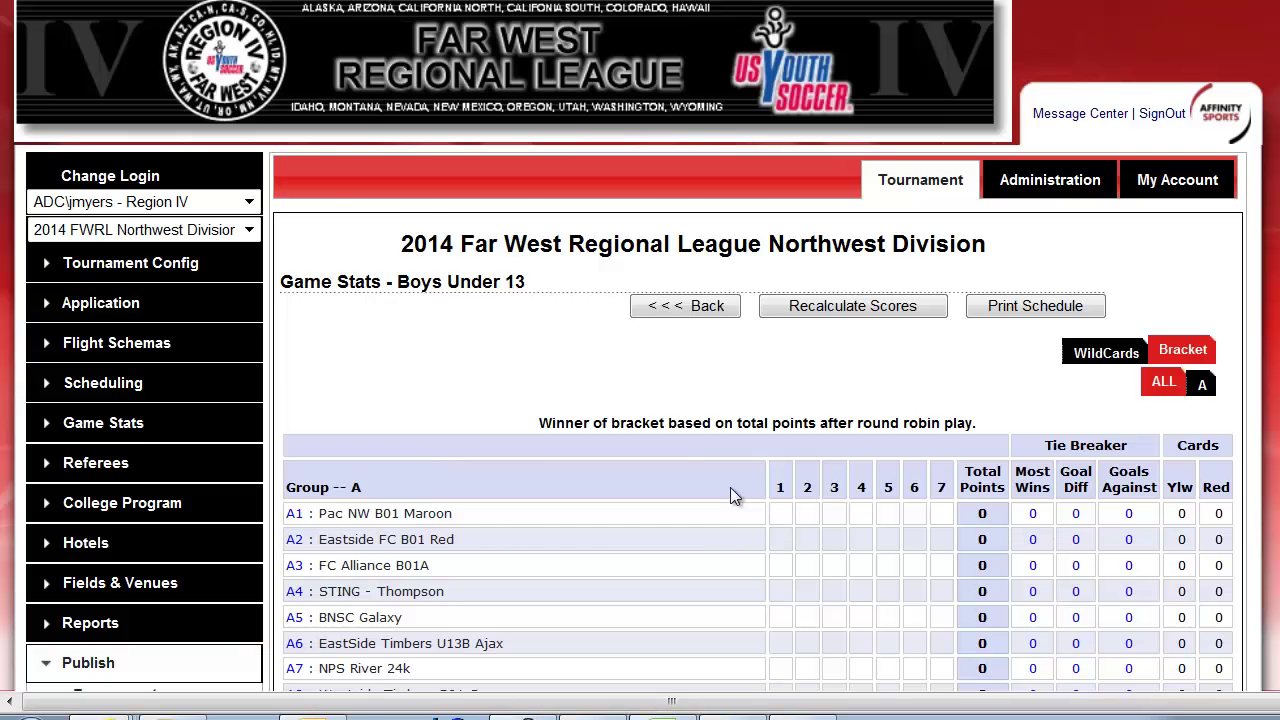
scroll(730, 487, down, 2)
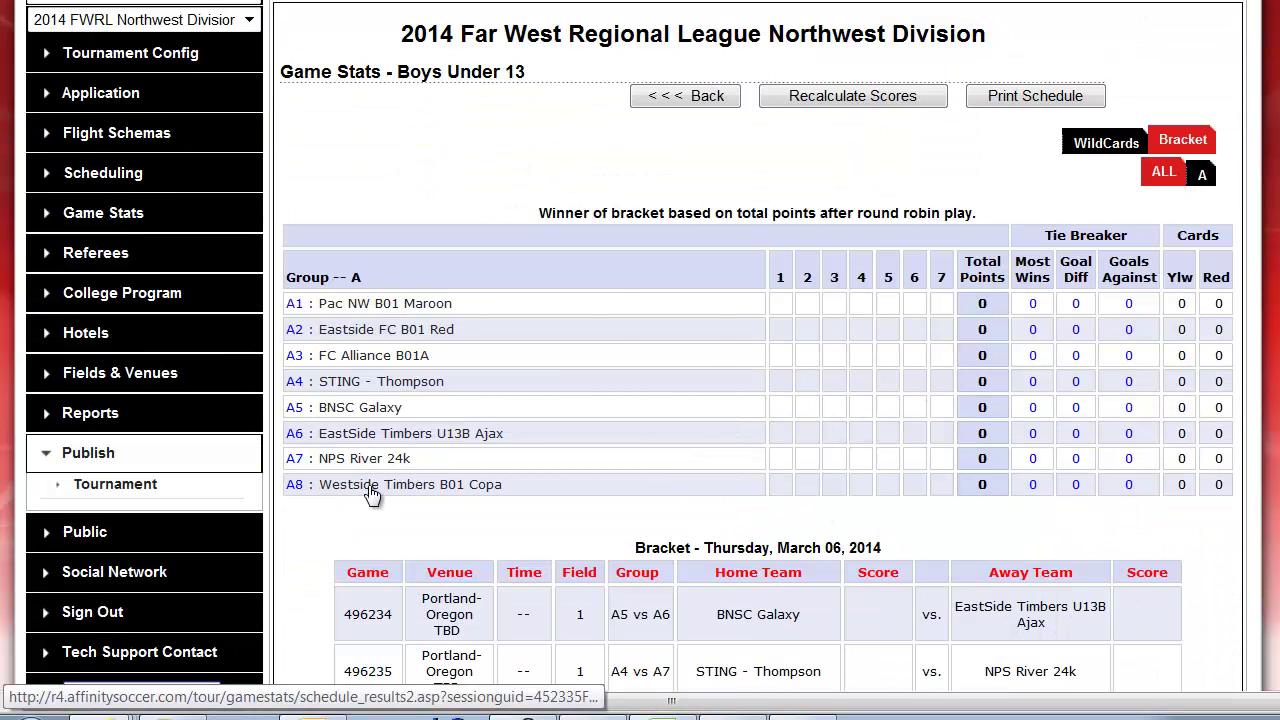
scroll(1221, 587, down, 2)
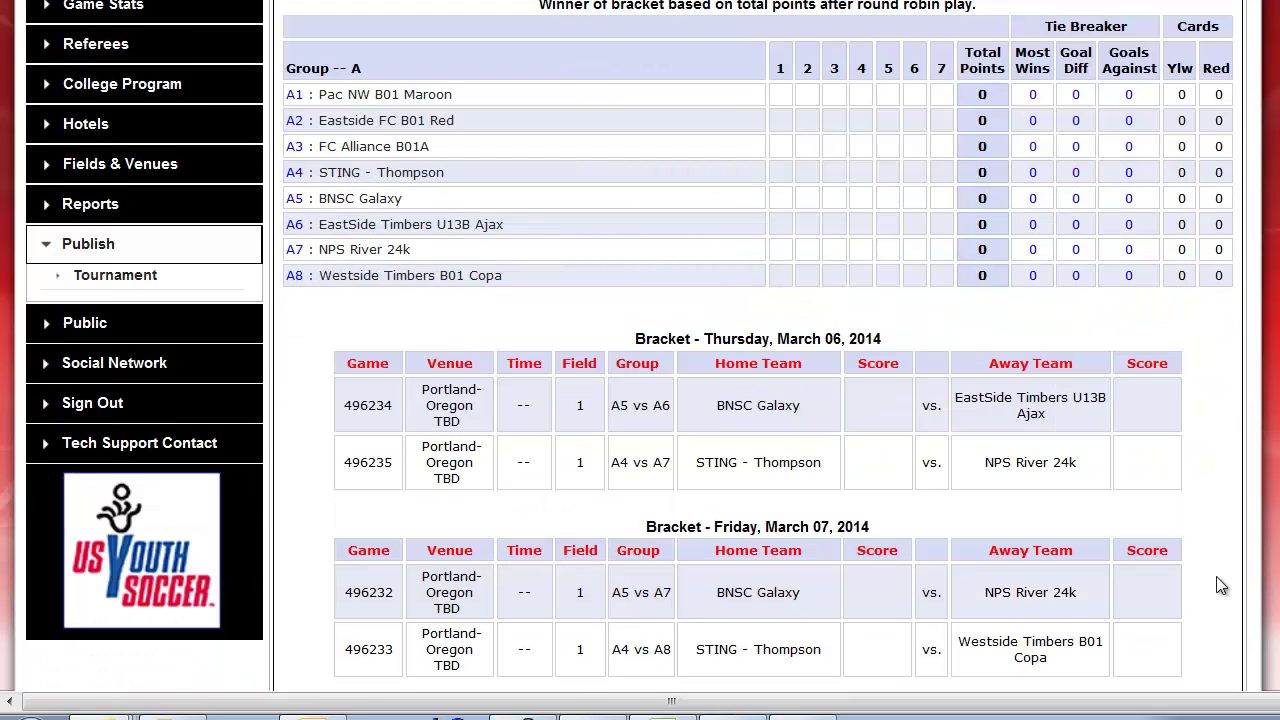
scroll(1221, 587, down, 1)
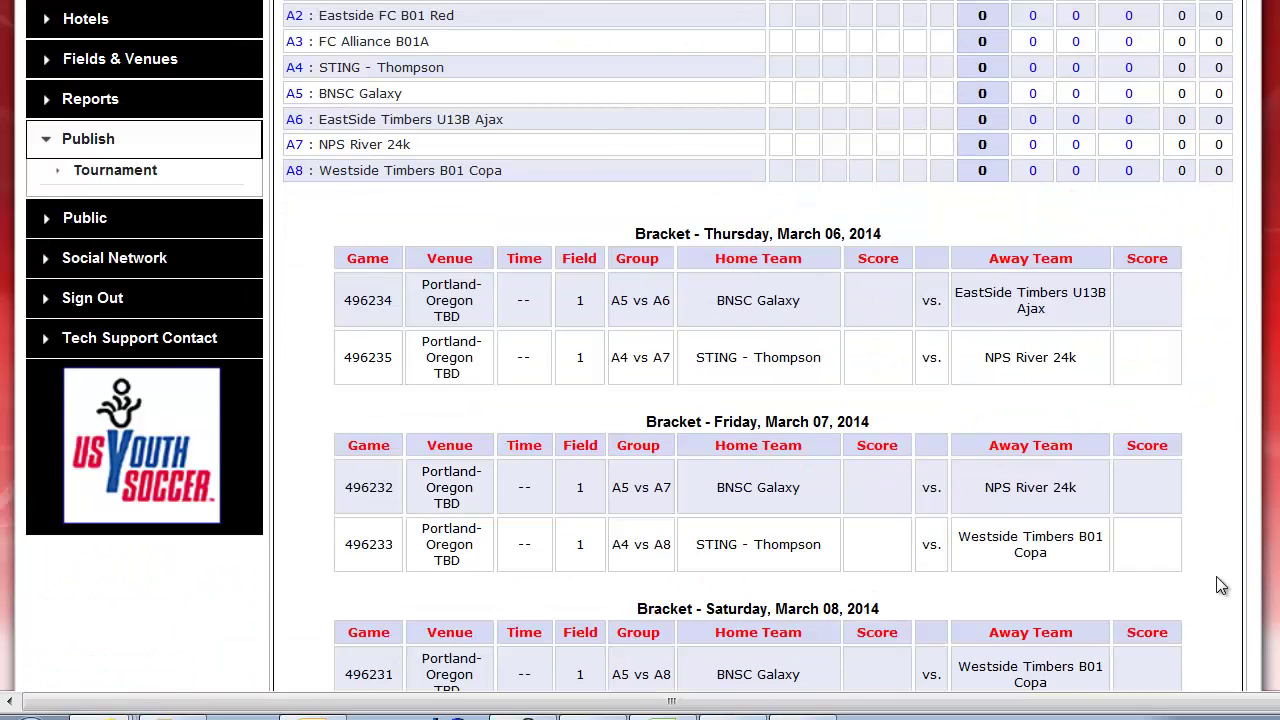
scroll(1221, 587, down, 2)
scroll(1221, 587, up, 3)
scroll(1216, 576, up, 5)
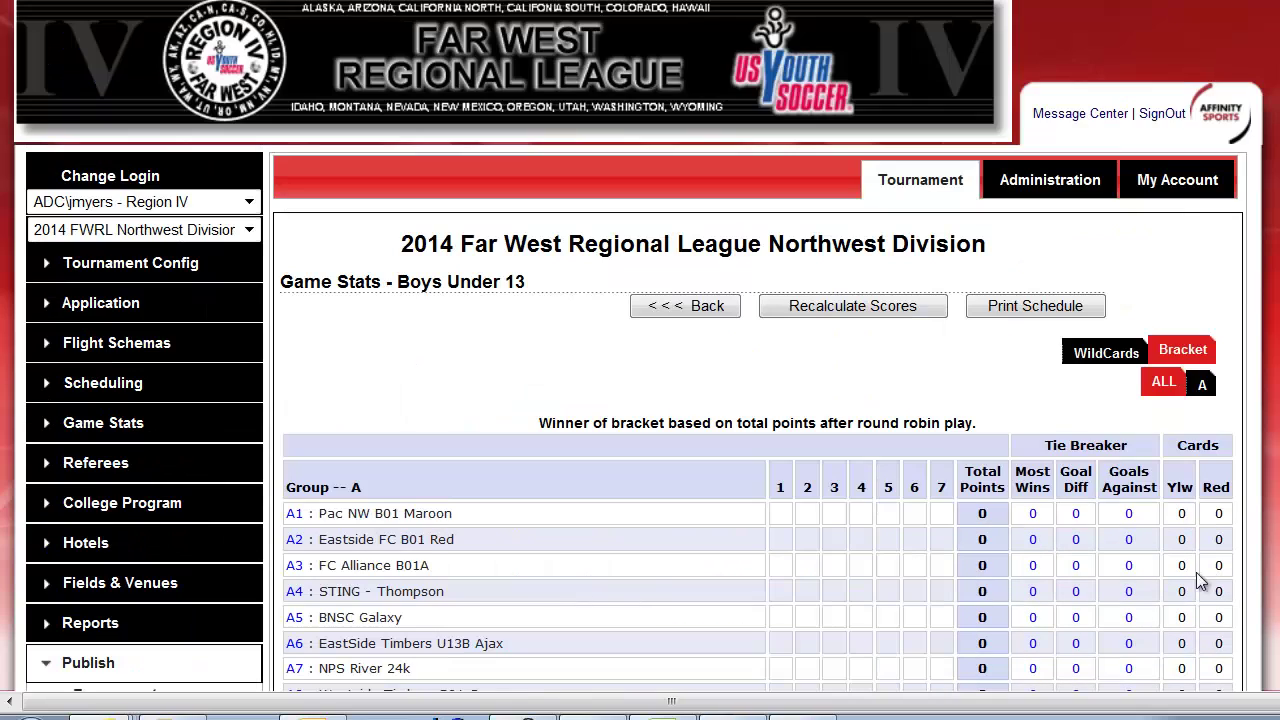
Open manual game schedule assignment under Scheduling, filter it to the Boys Under 13 flight, and review the listed games
click(130, 392)
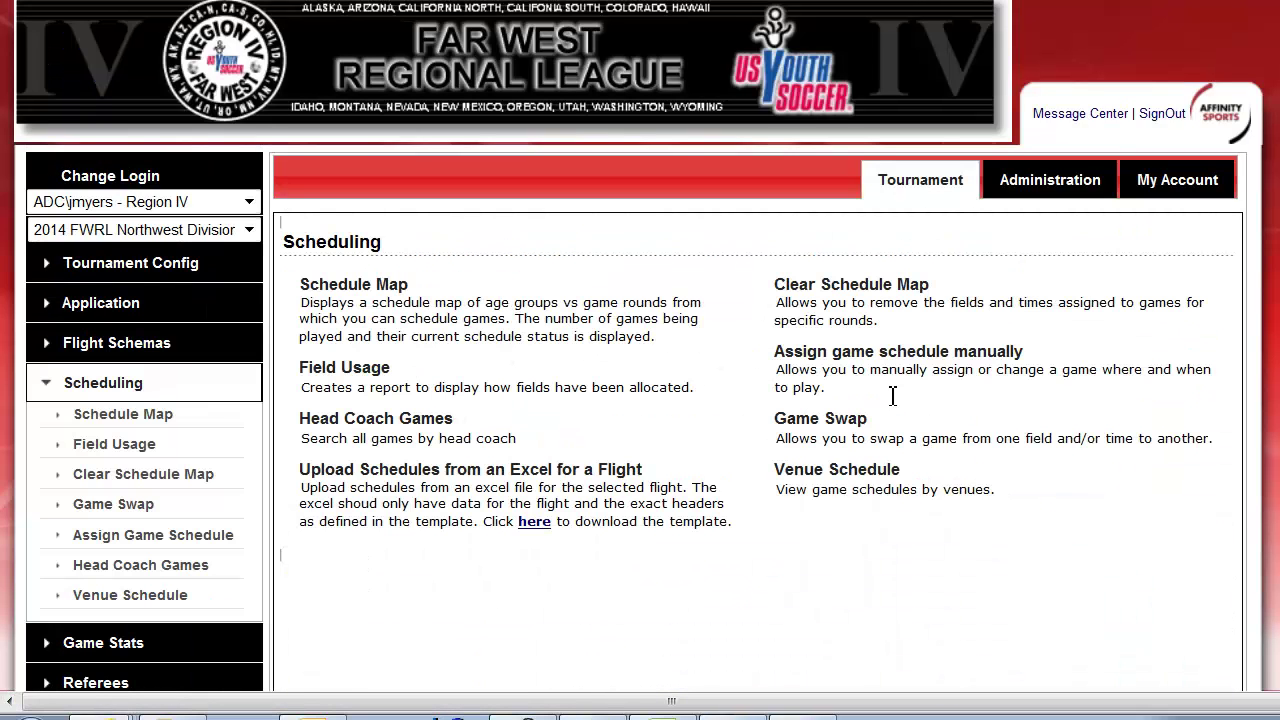
click(946, 352)
click(428, 463)
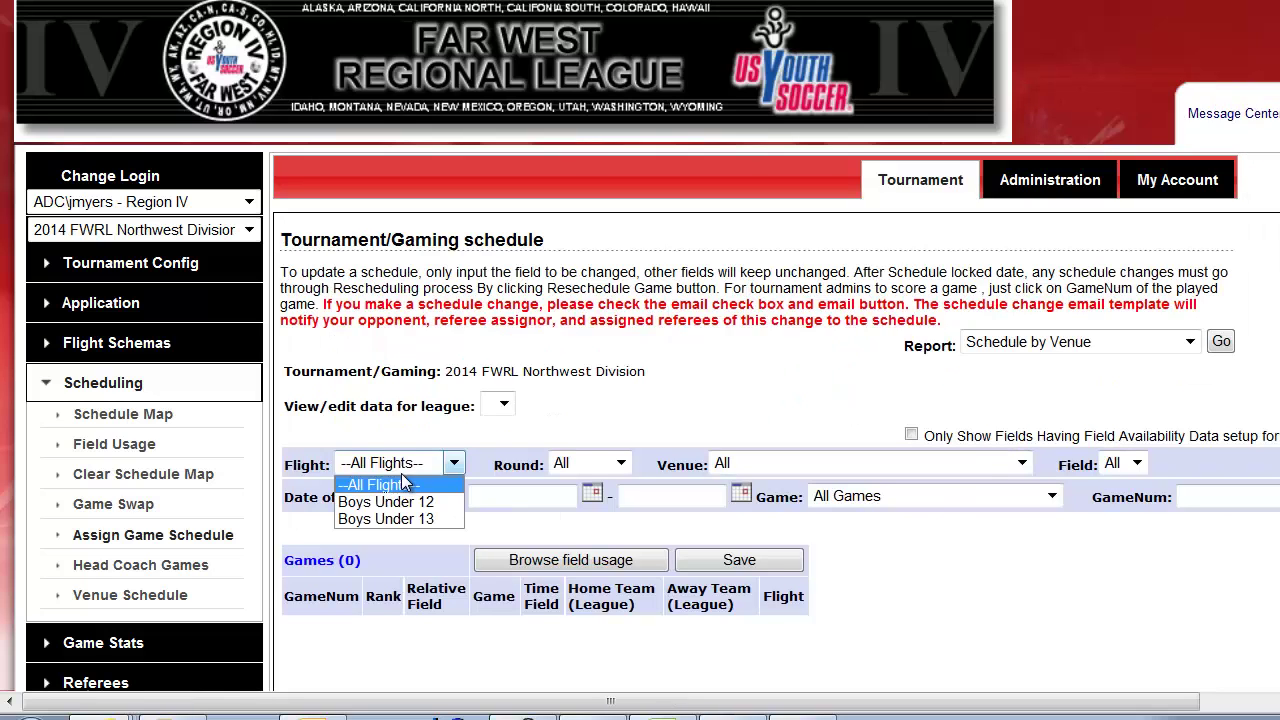
click(395, 517)
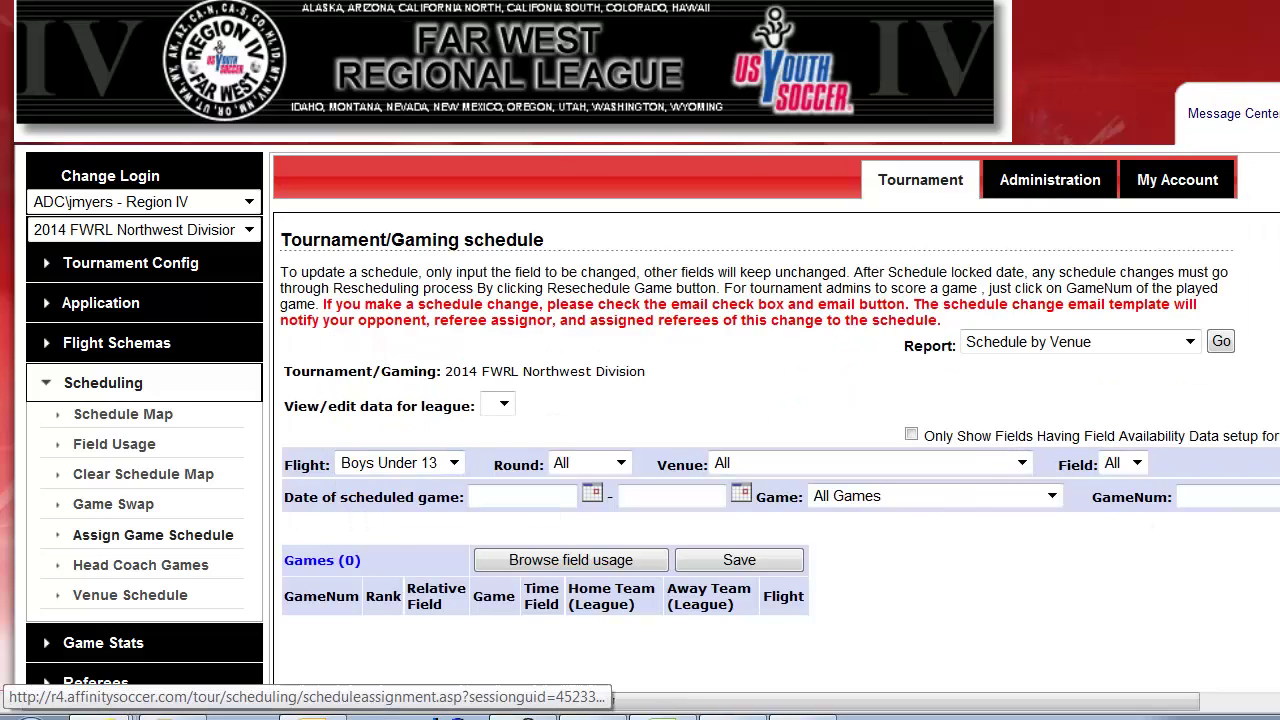
scroll(780, 400, down, 3)
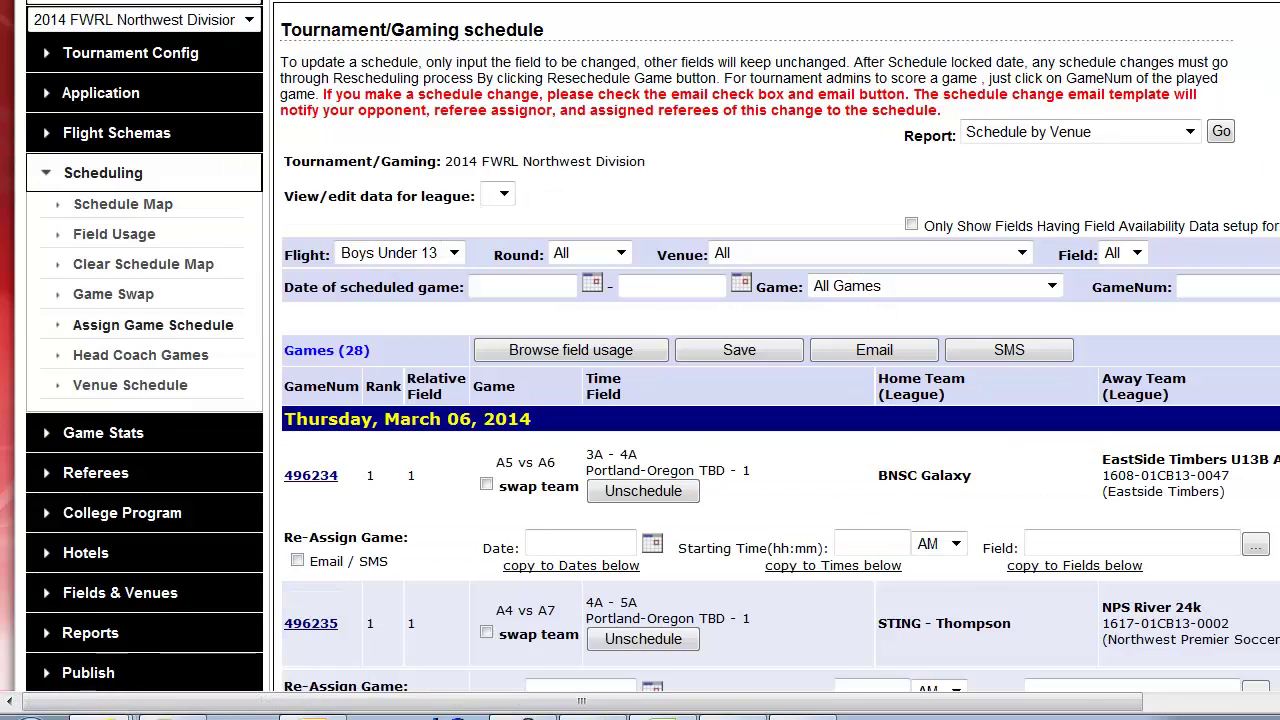
scroll(889, 240, down, 1)
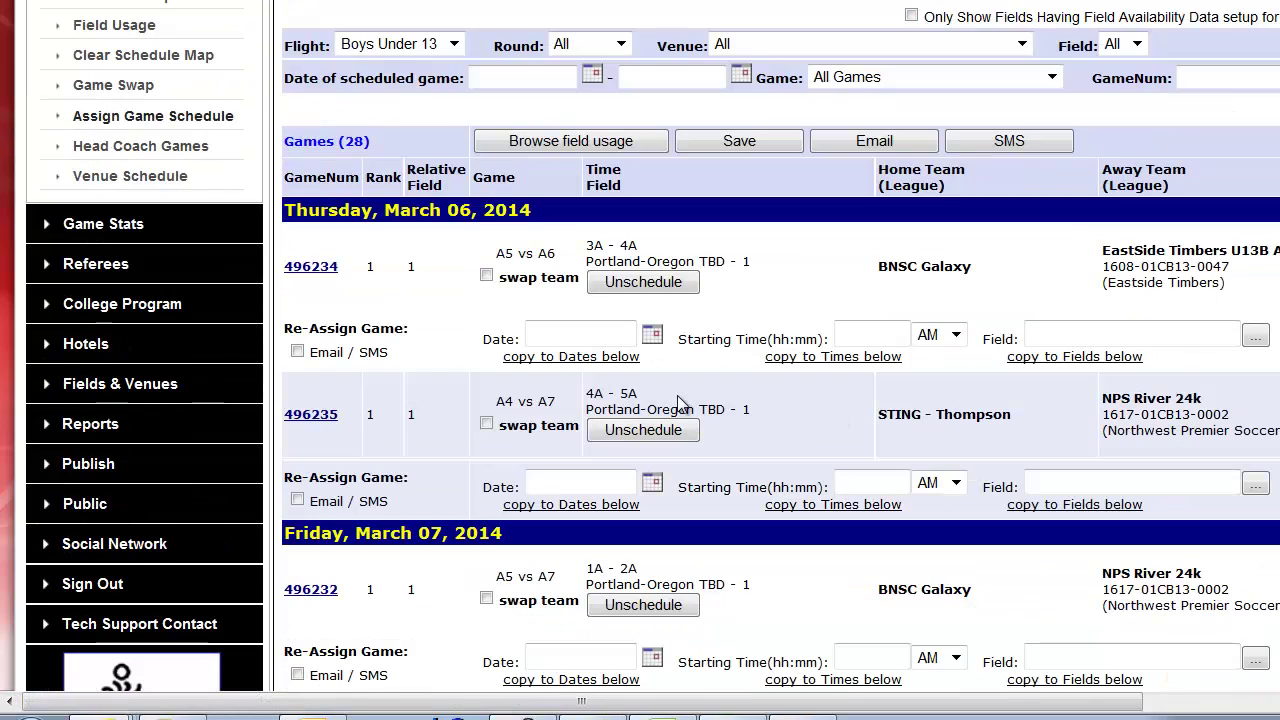